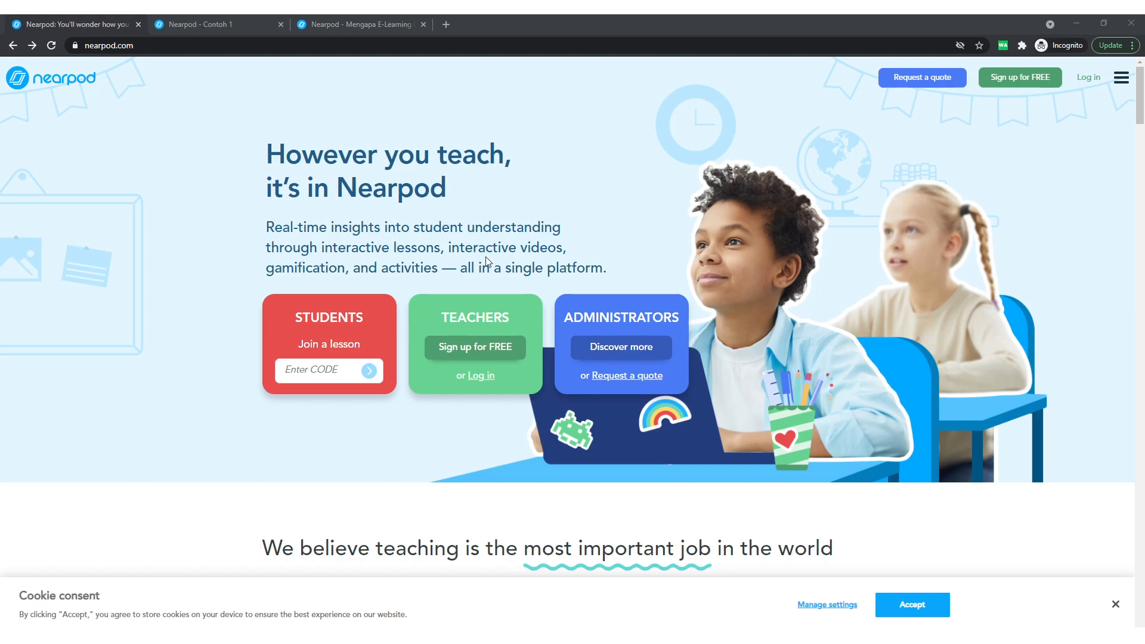
- Look through the Nearpod homepage, examining the student, teacher and administrator entry options and the overview of lesson, video and activity features
{"action": "scroll", "coordinate": [486, 256], "scroll_direction": "down", "scroll_amount": 5}
{"action": "scroll", "coordinate": [495, 281], "scroll_direction": "up", "scroll_amount": 5}
{"action": "scroll", "coordinate": [495, 273], "scroll_direction": "down", "scroll_amount": 5}
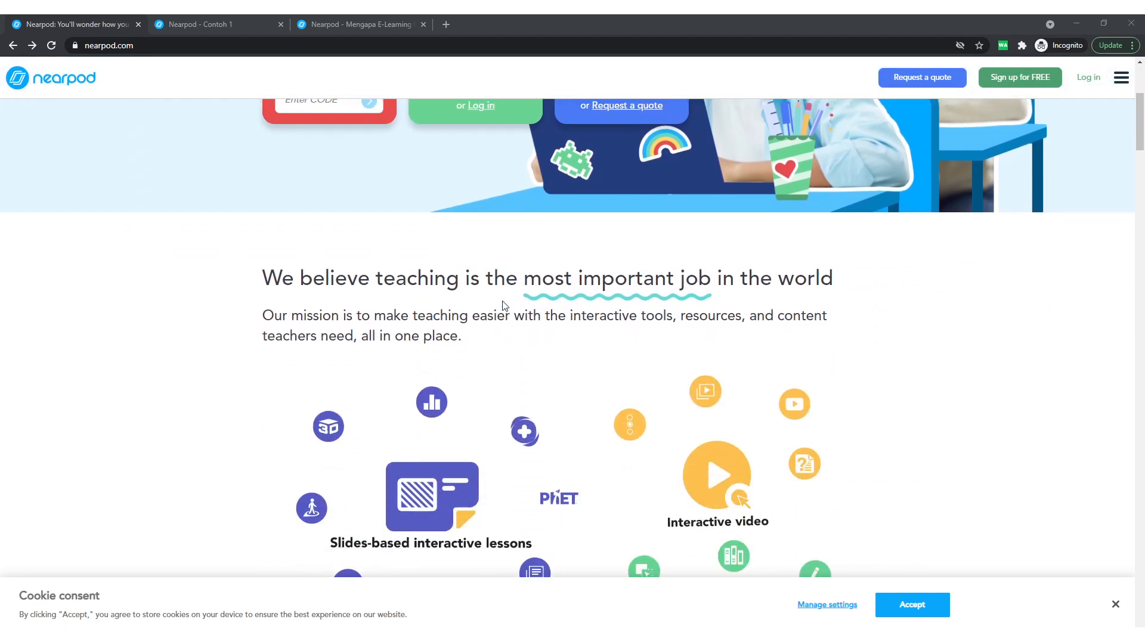
{"action": "scroll", "coordinate": [505, 306], "scroll_direction": "down", "scroll_amount": 3}
{"action": "scroll", "coordinate": [506, 312], "scroll_direction": "down", "scroll_amount": 7}
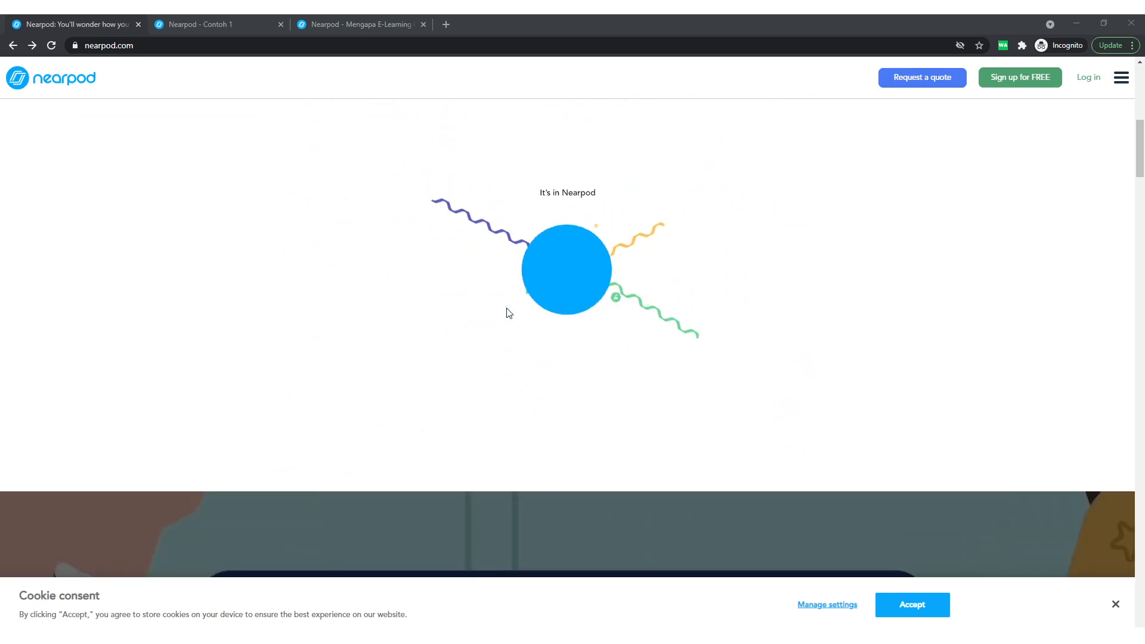
{"action": "scroll", "coordinate": [528, 309], "scroll_direction": "up", "scroll_amount": 3}
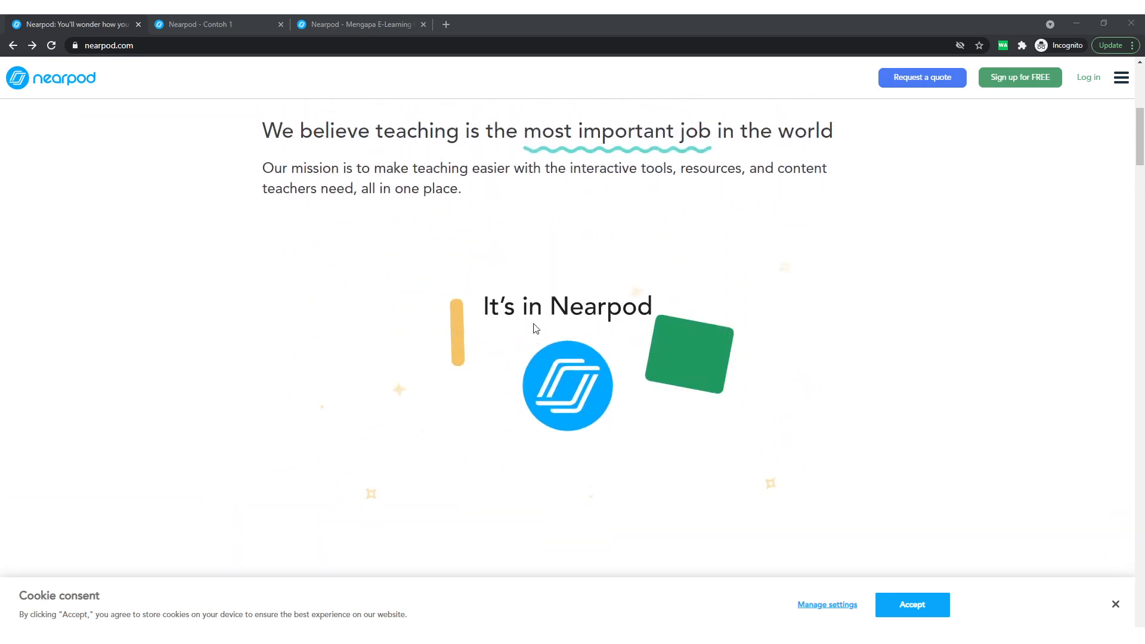
{"action": "scroll", "coordinate": [535, 330], "scroll_direction": "down", "scroll_amount": 5}
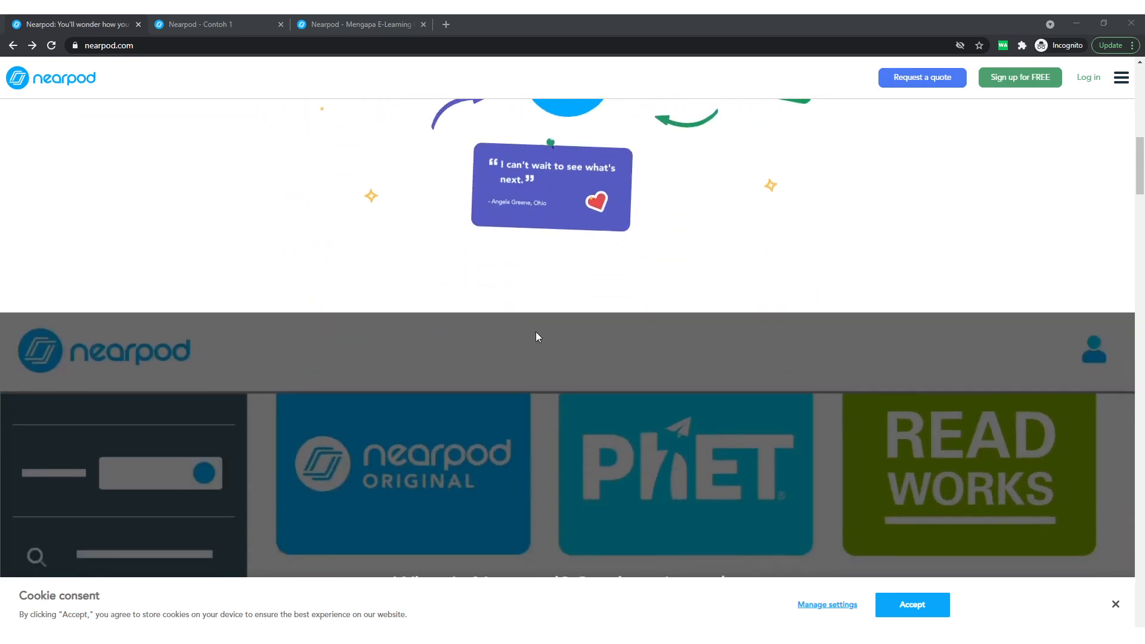
{"action": "scroll", "coordinate": [537, 337], "scroll_direction": "down", "scroll_amount": 15}
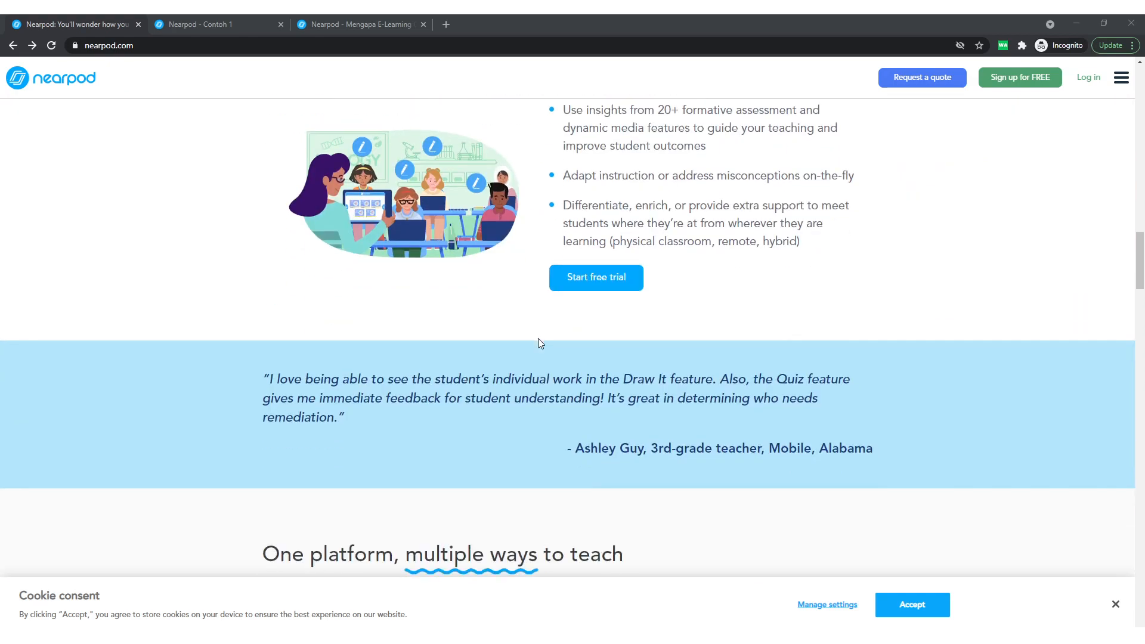
{"action": "scroll", "coordinate": [539, 344], "scroll_direction": "down", "scroll_amount": 3}
{"action": "scroll", "coordinate": [539, 346], "scroll_direction": "up", "scroll_amount": 10}
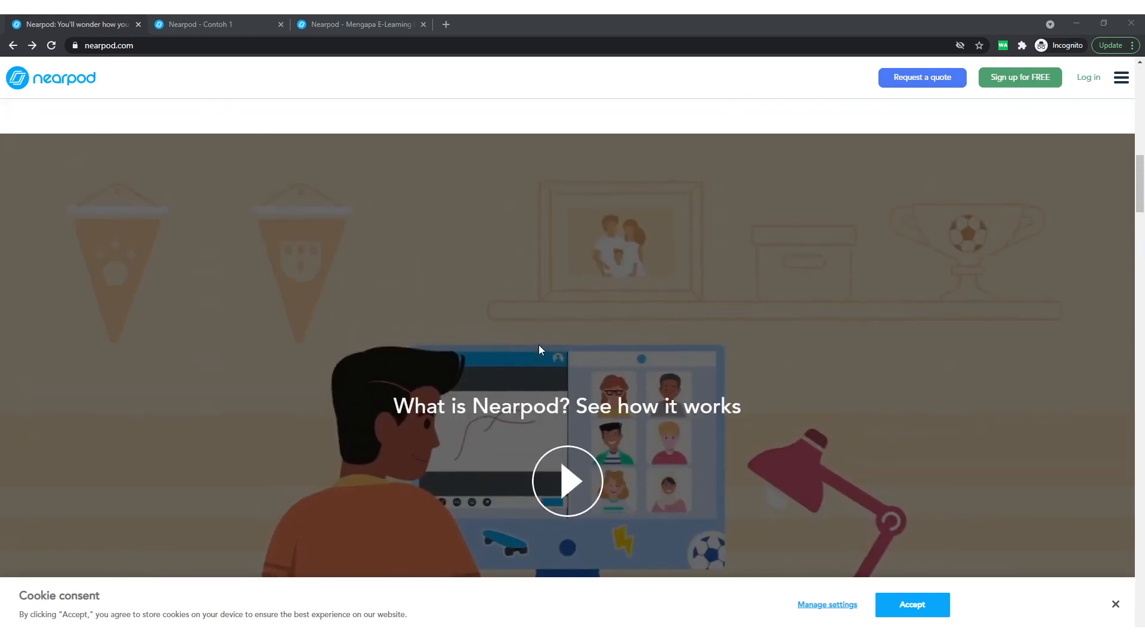
{"action": "scroll", "coordinate": [539, 345], "scroll_direction": "up", "scroll_amount": 15}
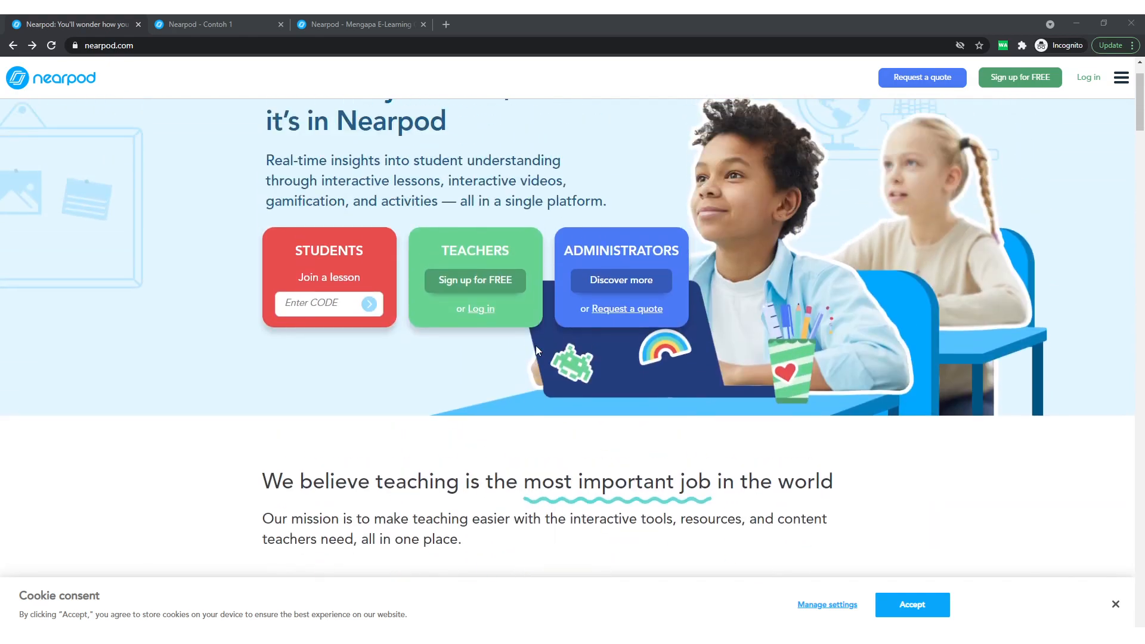
{"action": "scroll", "coordinate": [537, 352], "scroll_direction": "down", "scroll_amount": 8}
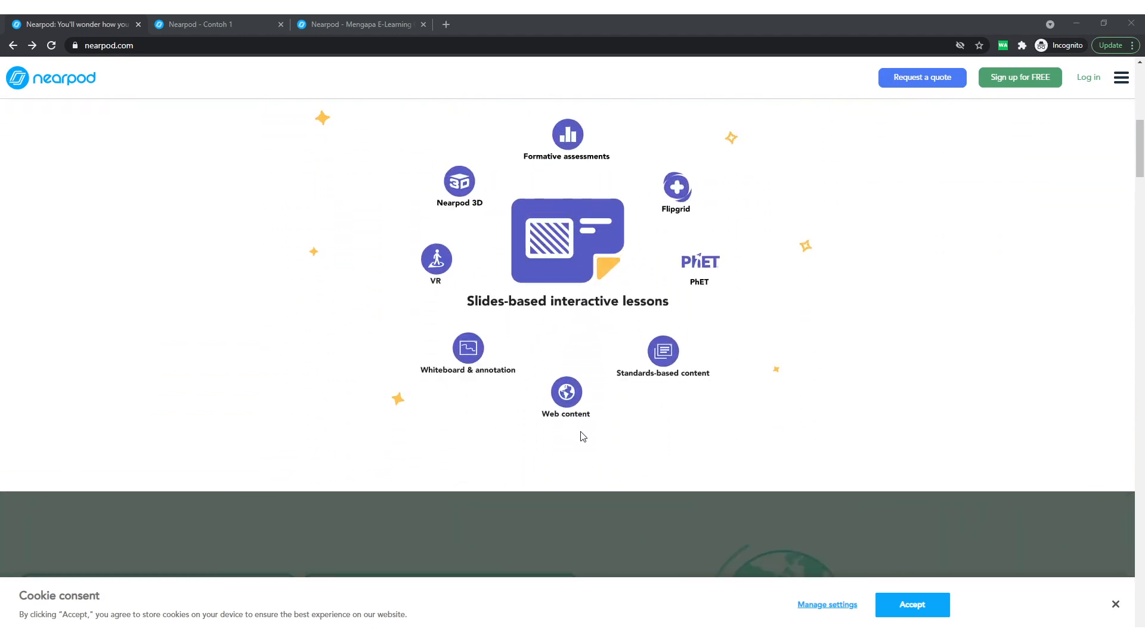
{"action": "scroll", "coordinate": [582, 439], "scroll_direction": "up", "scroll_amount": 2}
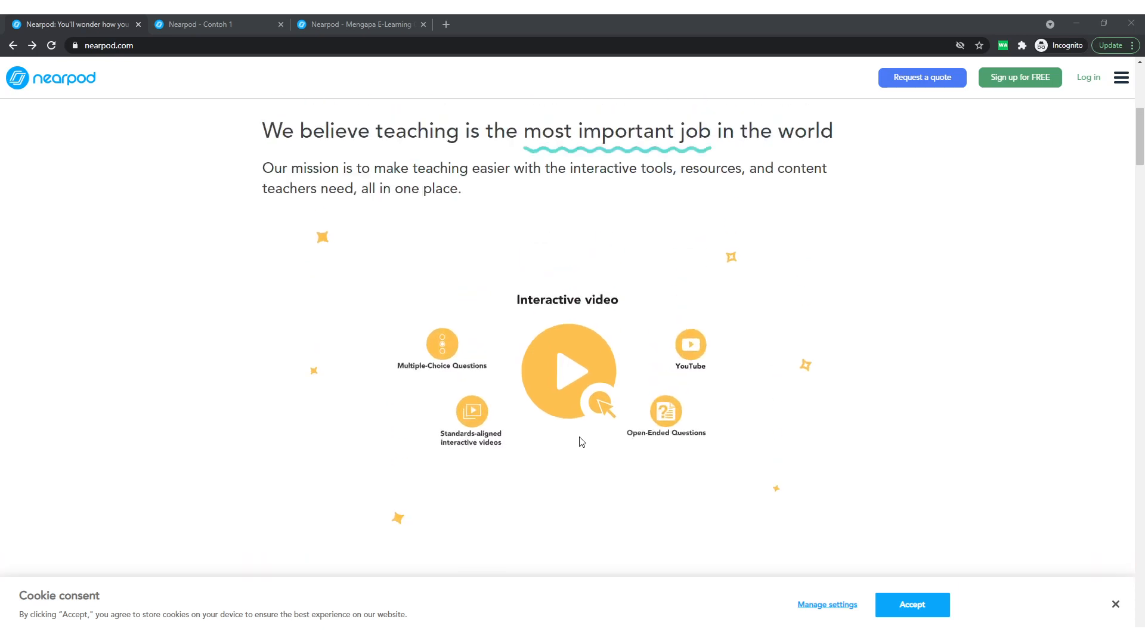
{"action": "scroll", "coordinate": [579, 442], "scroll_direction": "down", "scroll_amount": 7}
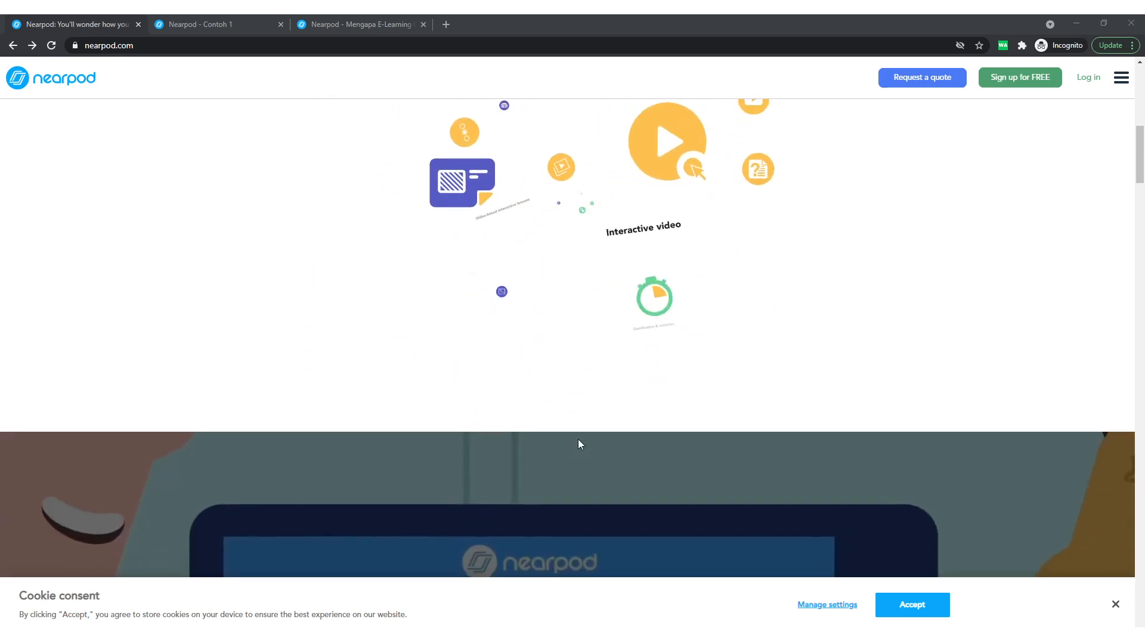
{"action": "scroll", "coordinate": [578, 439], "scroll_direction": "up", "scroll_amount": 5}
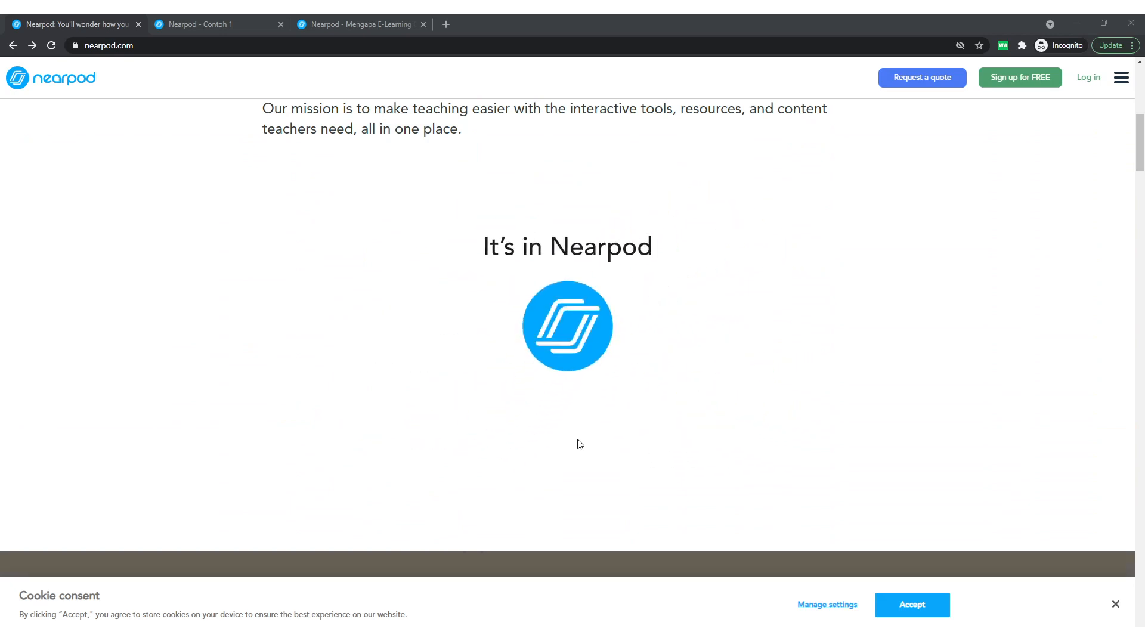
{"action": "scroll", "coordinate": [580, 444], "scroll_direction": "up", "scroll_amount": 4}
{"action": "scroll", "coordinate": [579, 443], "scroll_direction": "up", "scroll_amount": 4}
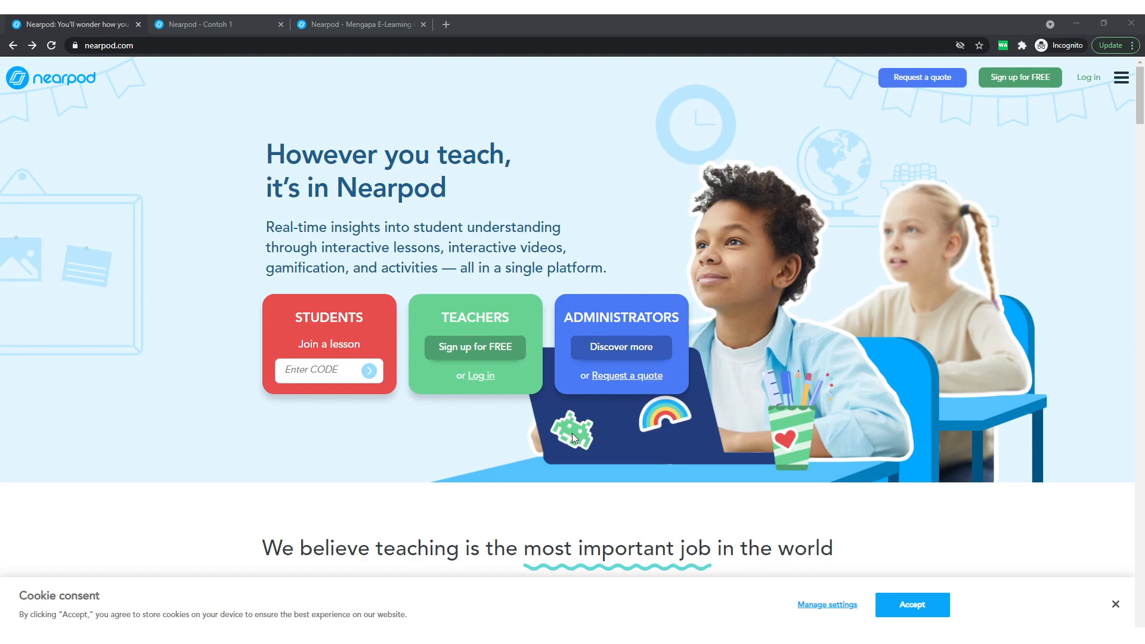
{"action": "scroll", "coordinate": [579, 435], "scroll_direction": "down", "scroll_amount": 7}
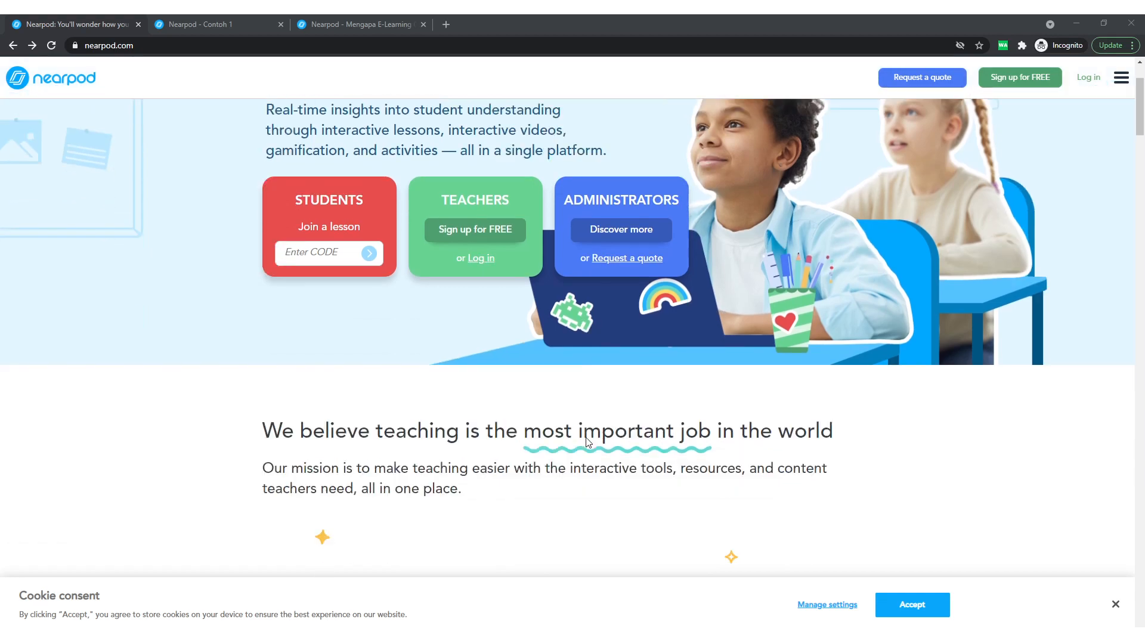
{"action": "scroll", "coordinate": [590, 447], "scroll_direction": "up", "scroll_amount": 7}
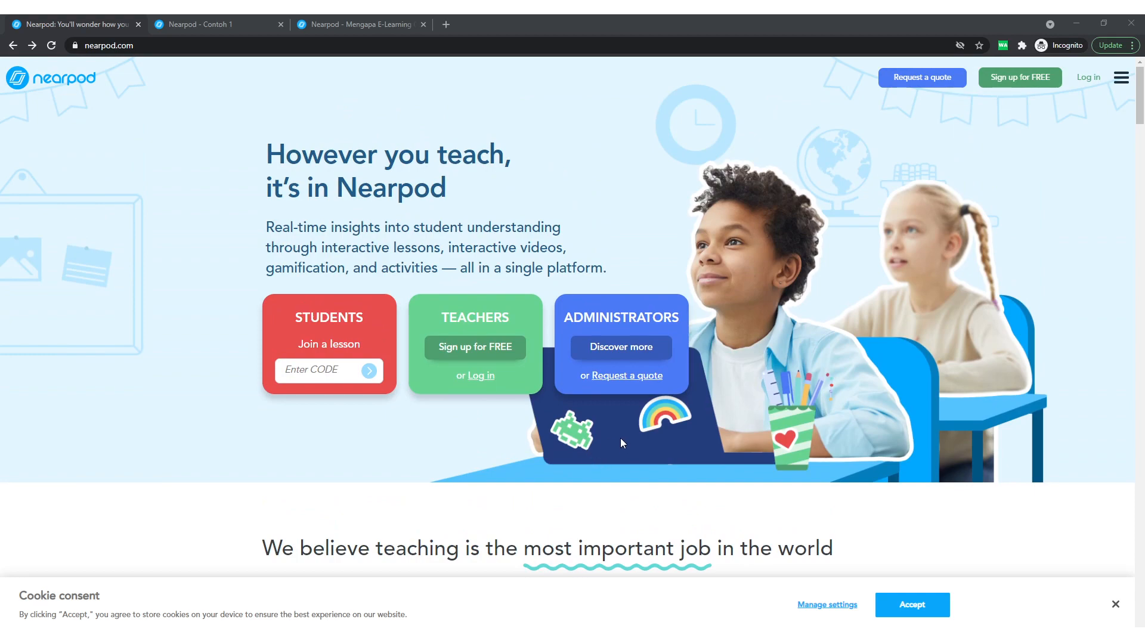
{"action": "scroll", "coordinate": [621, 444], "scroll_direction": "down", "scroll_amount": 7}
{"action": "scroll", "coordinate": [621, 444], "scroll_direction": "up", "scroll_amount": 7}
- Join the "Mengapa E-Learning Gagal" lesson as a student by entering the participant's name in the Full Name field
{"action": "left_click", "coordinate": [381, 24]}
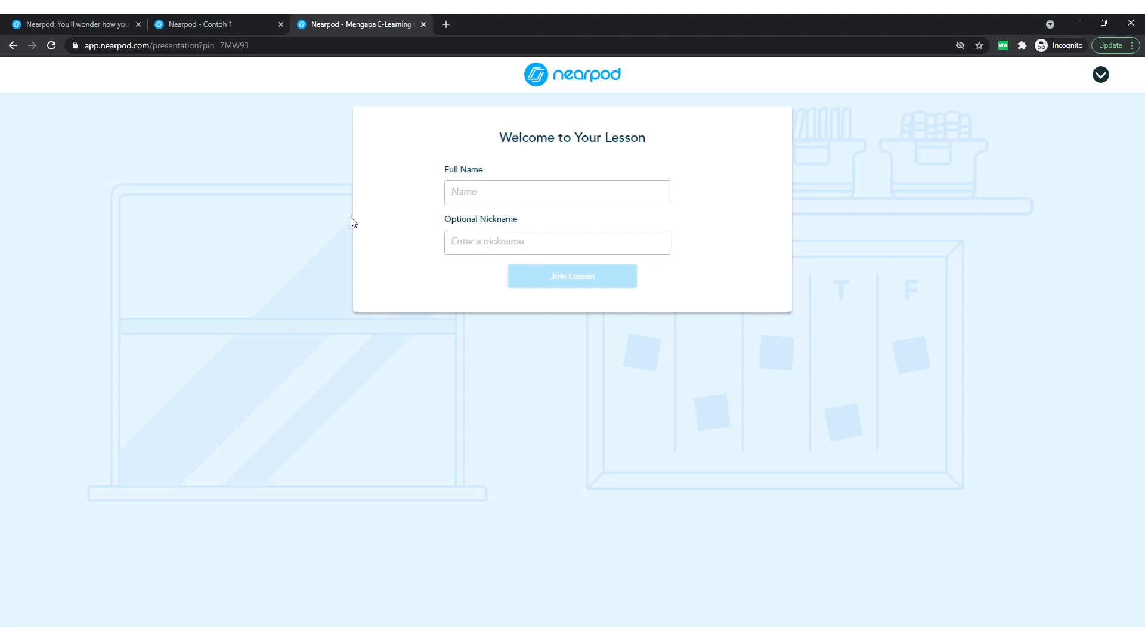
{"action": "left_click", "coordinate": [93, 23]}
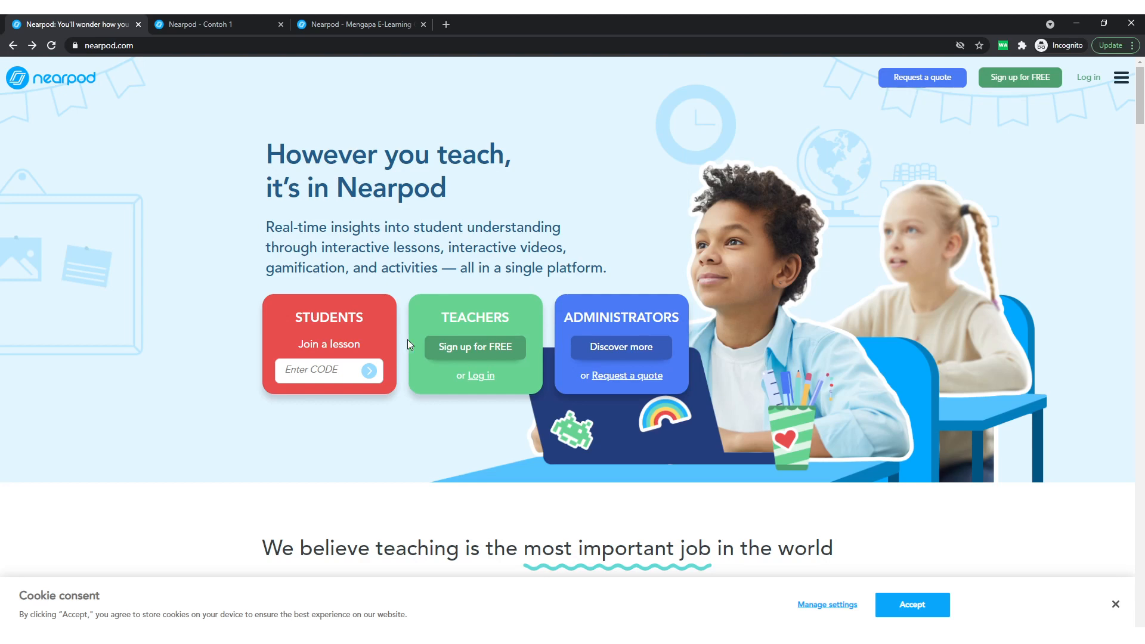
{"action": "left_click", "coordinate": [388, 22]}
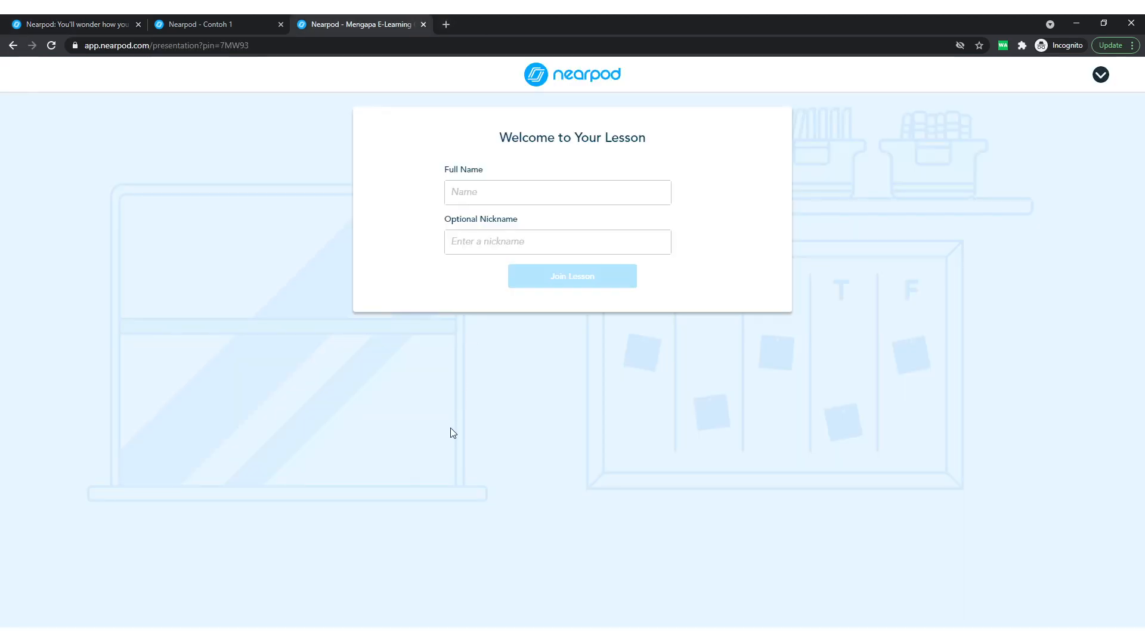
{"action": "left_click", "coordinate": [519, 193]}
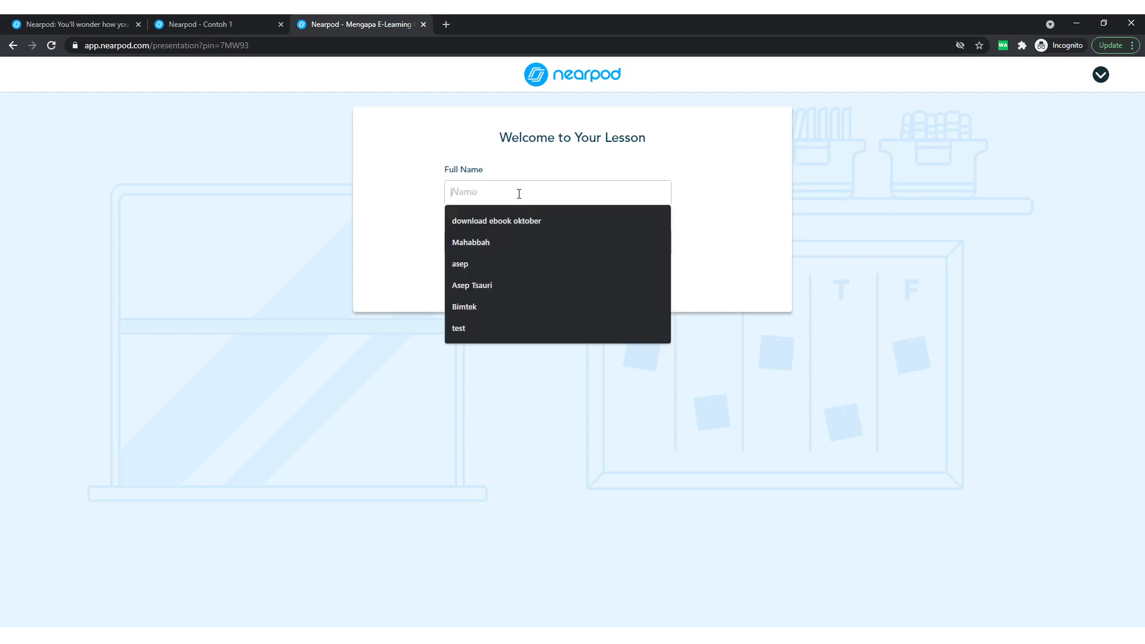
{"action": "left_click", "coordinate": [317, 217]}
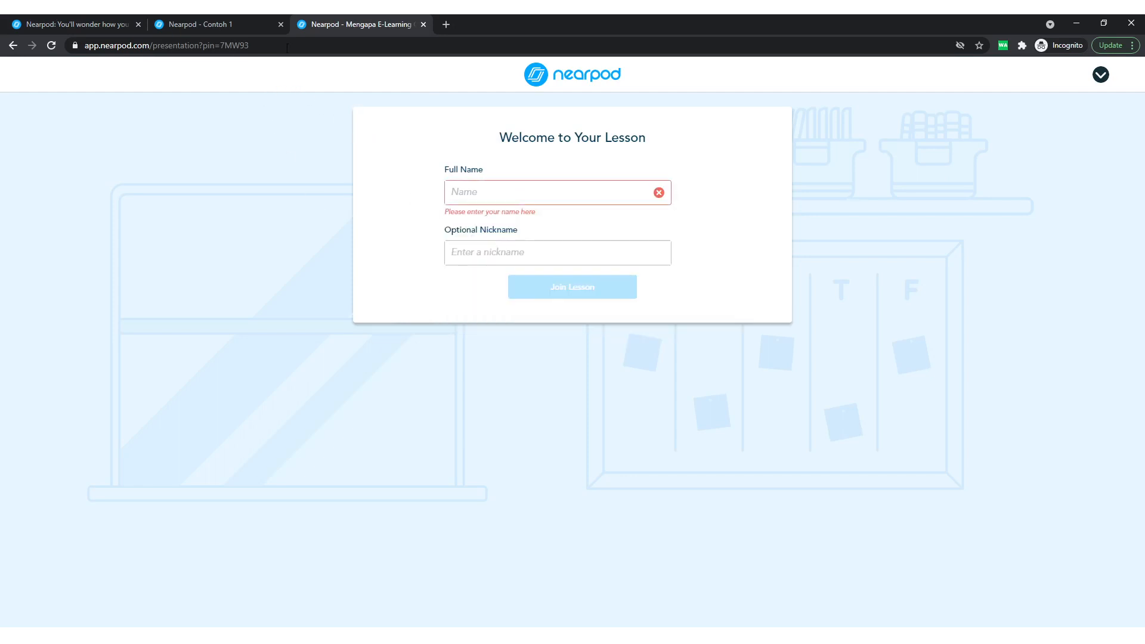
{"action": "left_click", "coordinate": [513, 192]}
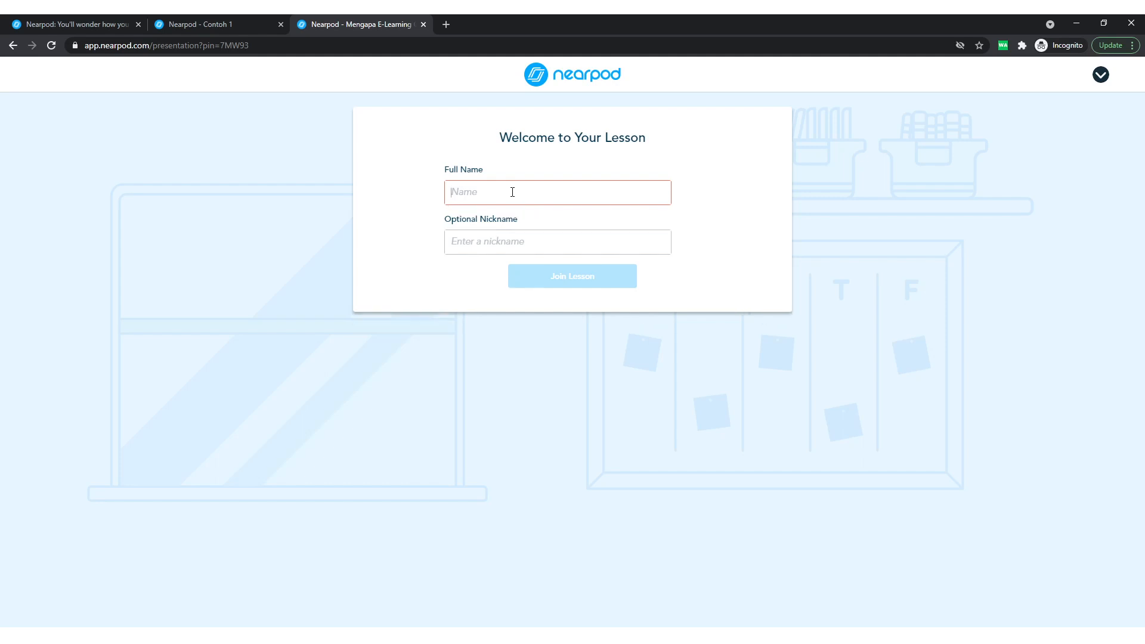
{"action": "left_click", "coordinate": [510, 165]}
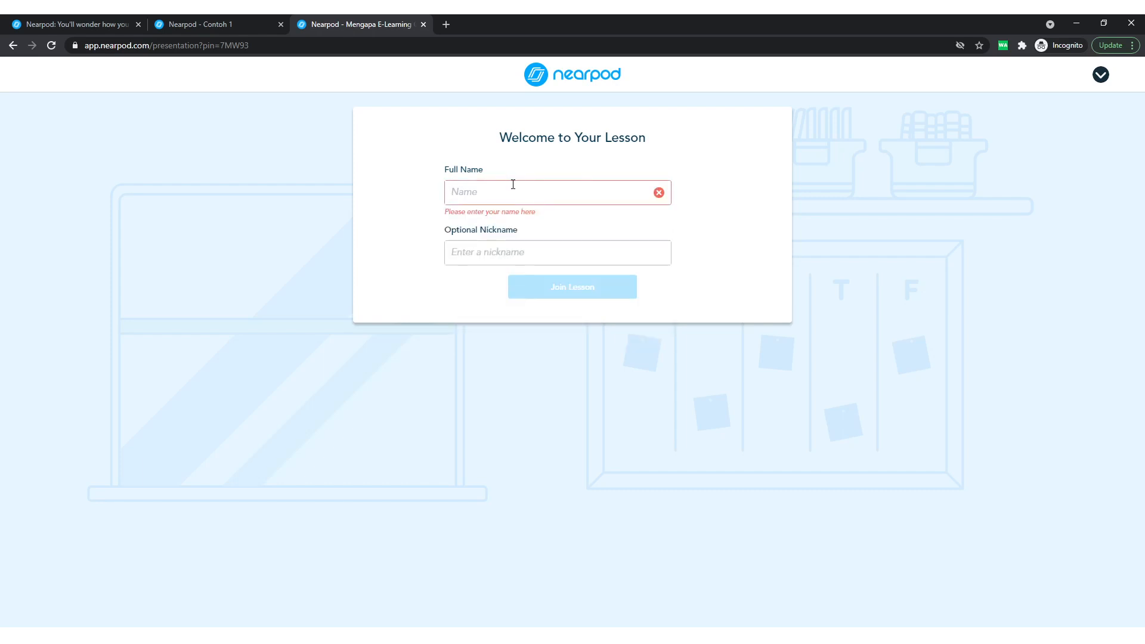
{"action": "left_click", "coordinate": [517, 187]}
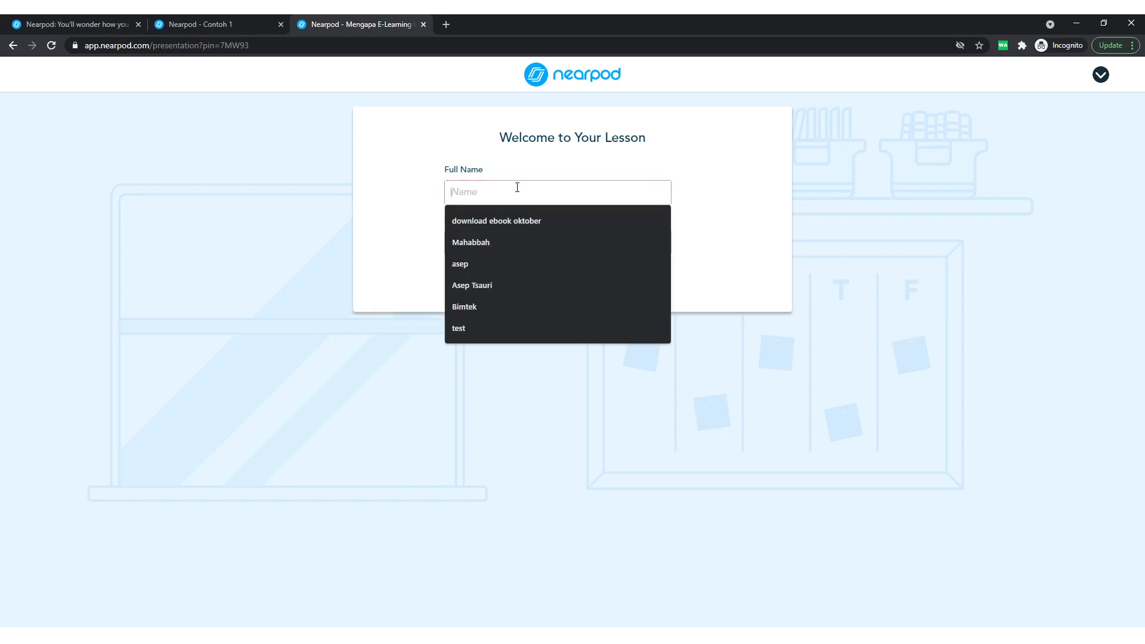
{"action": "type", "text": "asep"}
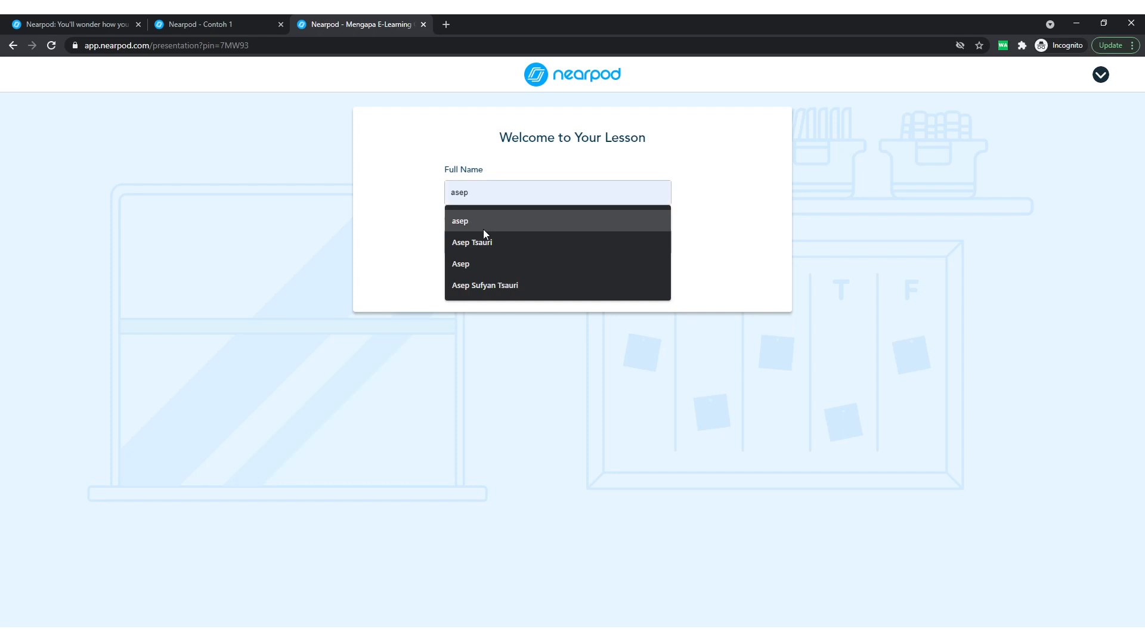
{"action": "left_click", "coordinate": [522, 244]}
{"action": "left_click", "coordinate": [565, 276]}
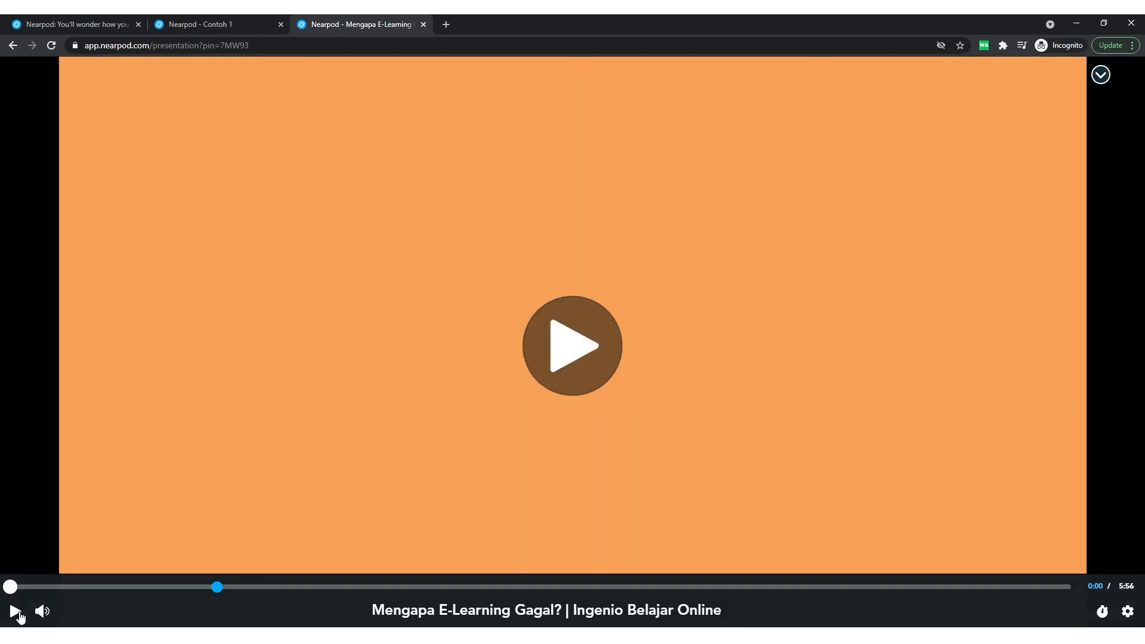
- Play the lesson video and jump ahead to the open-ended question marker at 1:09
{"action": "left_click", "coordinate": [15, 611]}
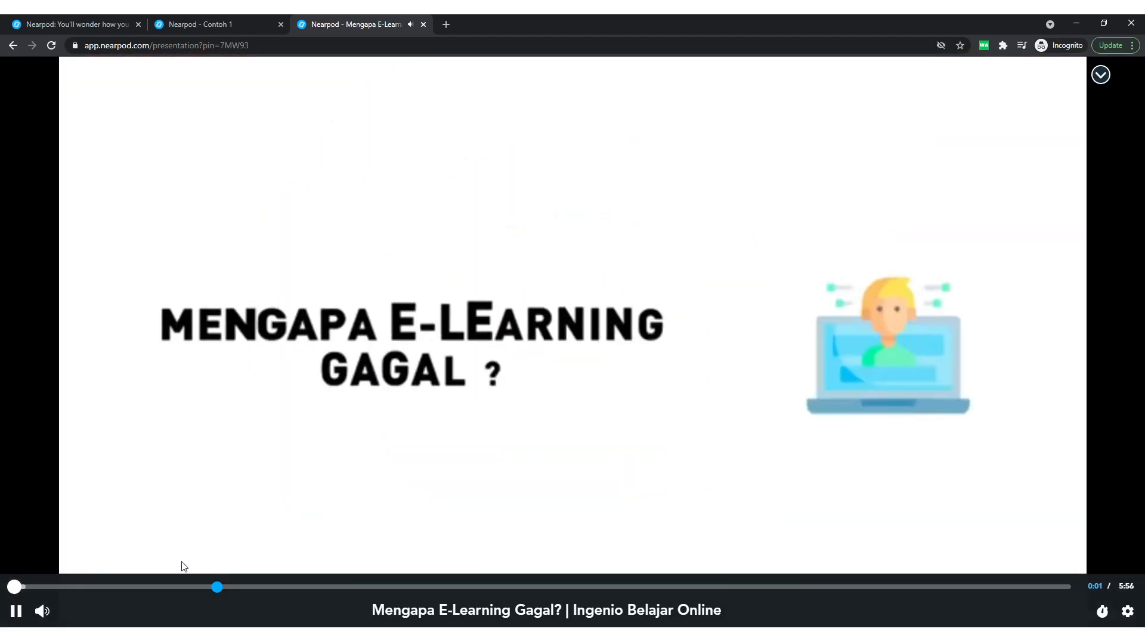
{"action": "left_click", "coordinate": [217, 588]}
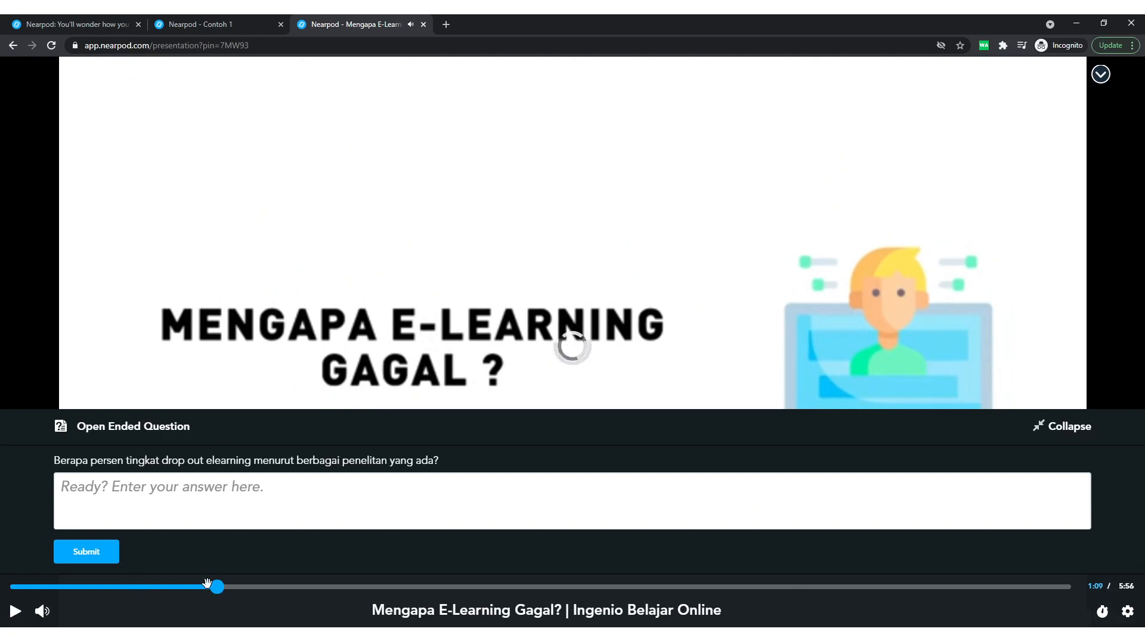
{"action": "left_click", "coordinate": [127, 587]}
{"action": "left_click", "coordinate": [217, 589]}
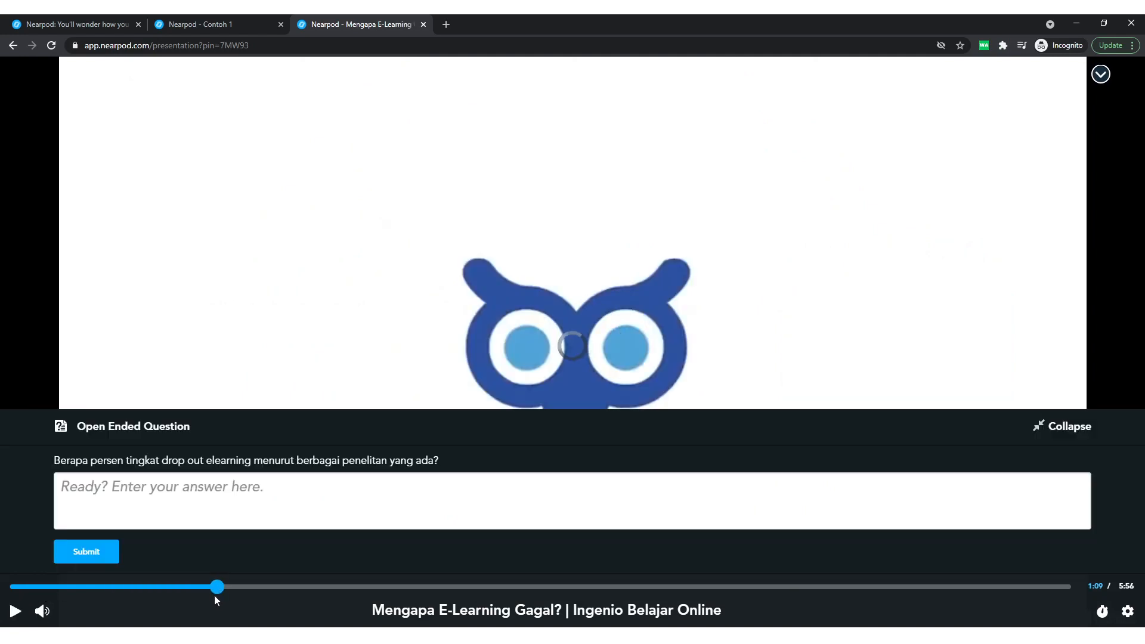
- Submit "elearning" as the answer to the open-ended question and continue the video briefly before pausing it
{"action": "left_click", "coordinate": [127, 490]}
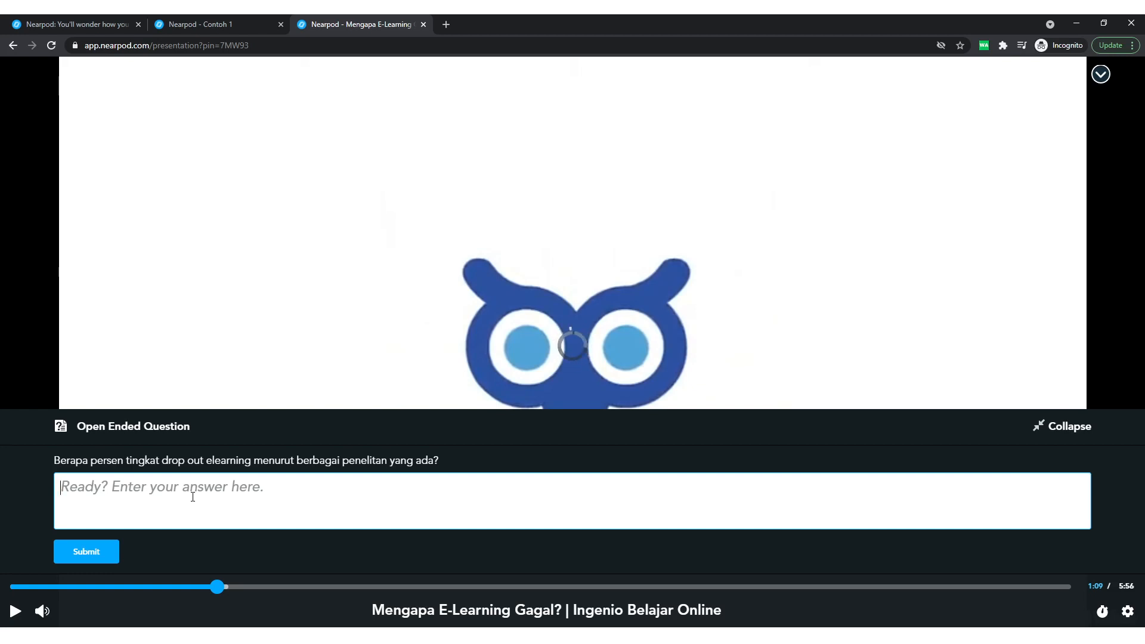
{"action": "left_click", "coordinate": [200, 496]}
{"action": "type", "text": "elearning"}
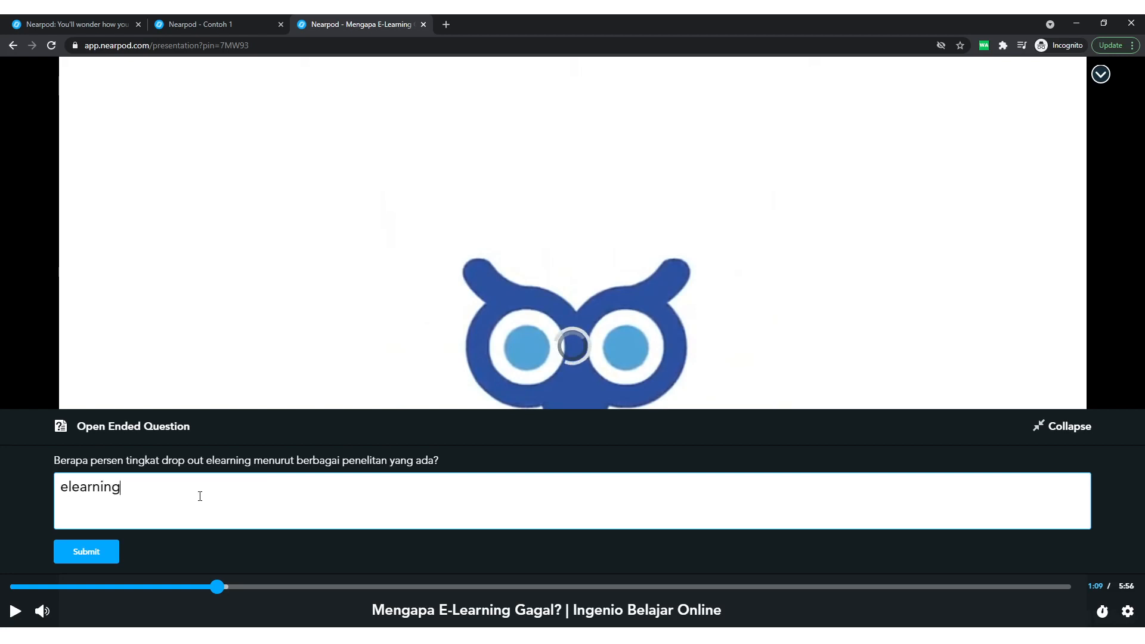
{"action": "left_click", "coordinate": [115, 544]}
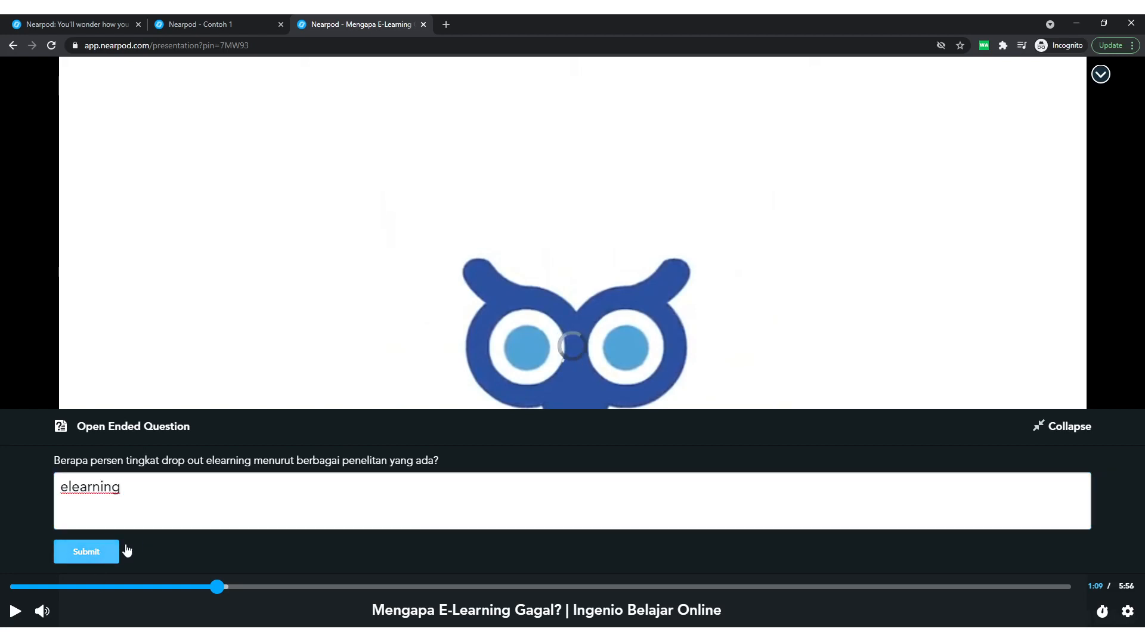
{"action": "left_click", "coordinate": [112, 544]}
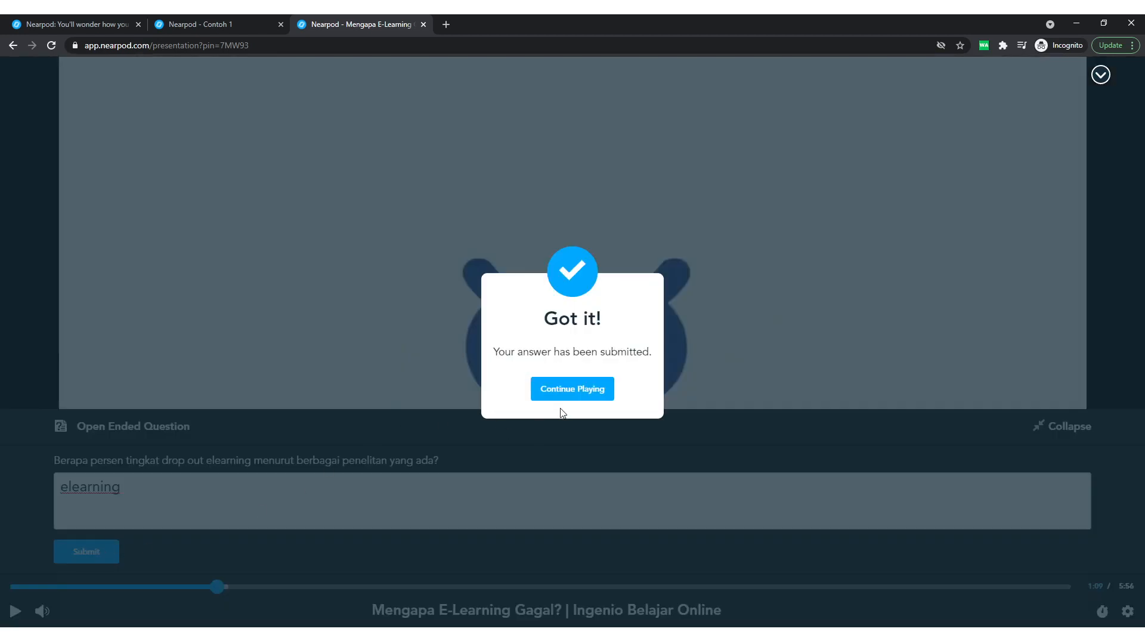
{"action": "left_click", "coordinate": [571, 391]}
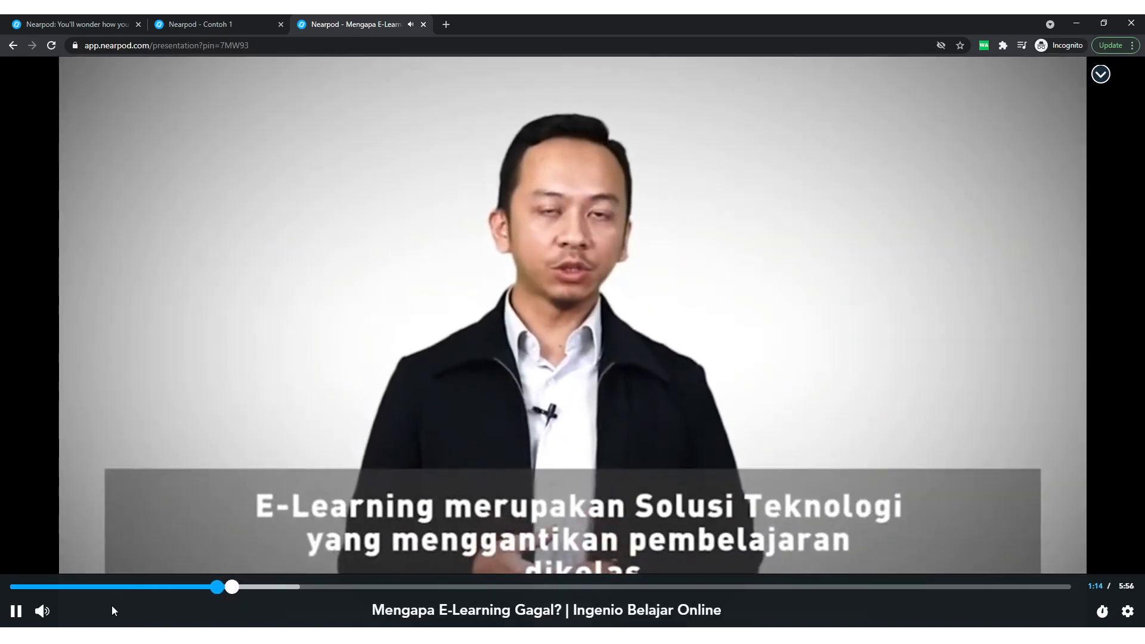
{"action": "left_click", "coordinate": [15, 611]}
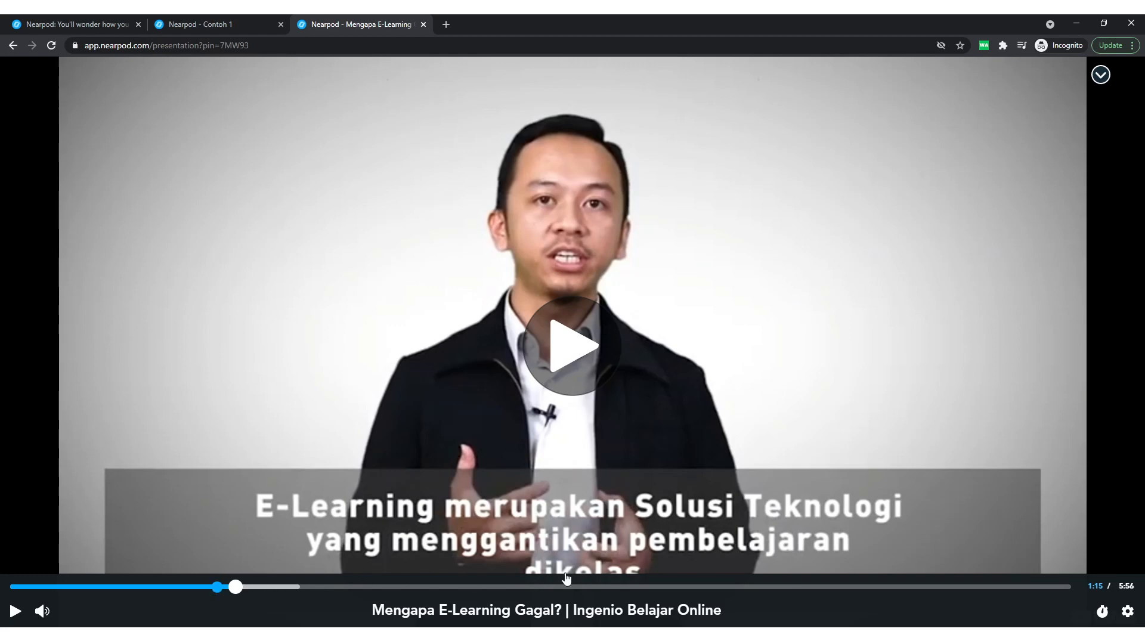
- Switch to the Contoh 1 lesson and join it as a student by entering the participant's name in the Full Name field
{"action": "left_click", "coordinate": [213, 19]}
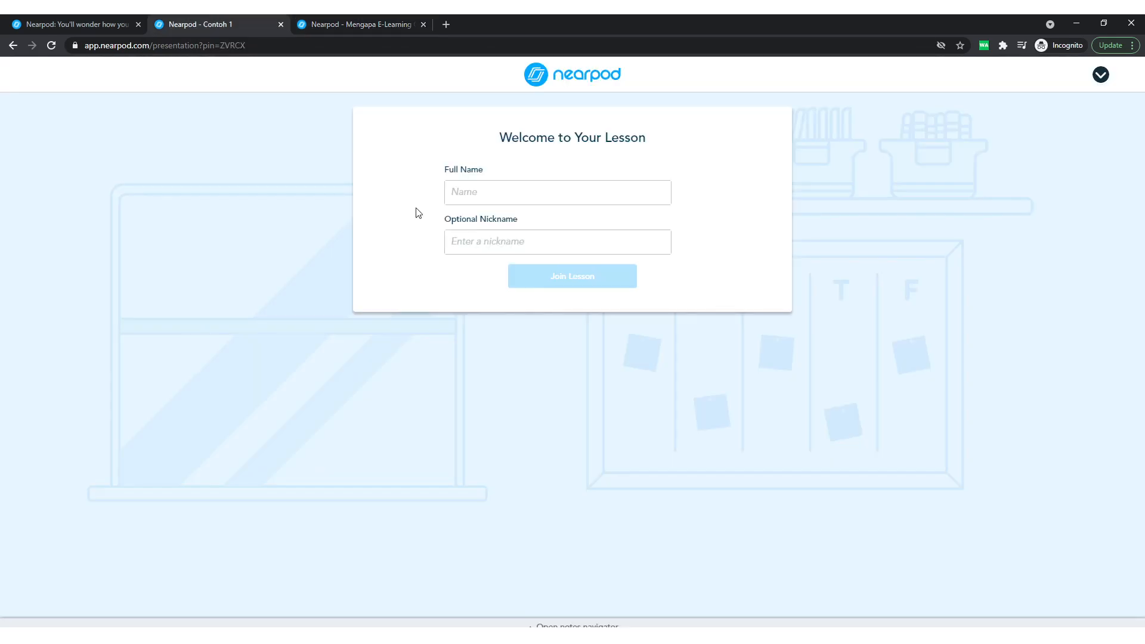
{"action": "left_click", "coordinate": [509, 203]}
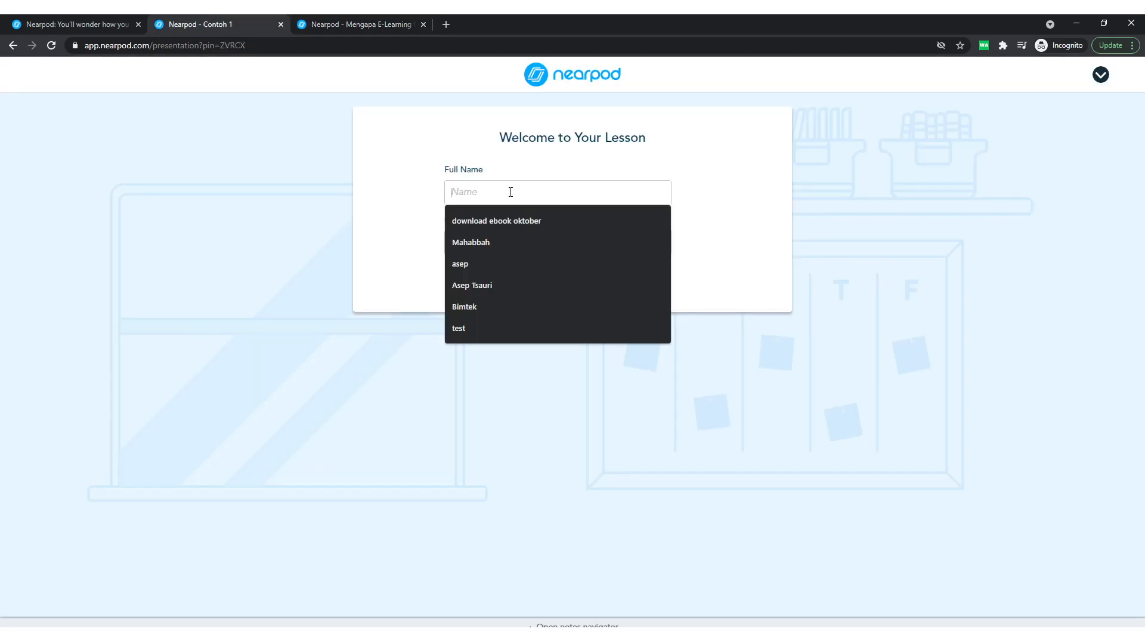
{"action": "left_click", "coordinate": [487, 288]}
{"action": "left_click", "coordinate": [555, 276]}
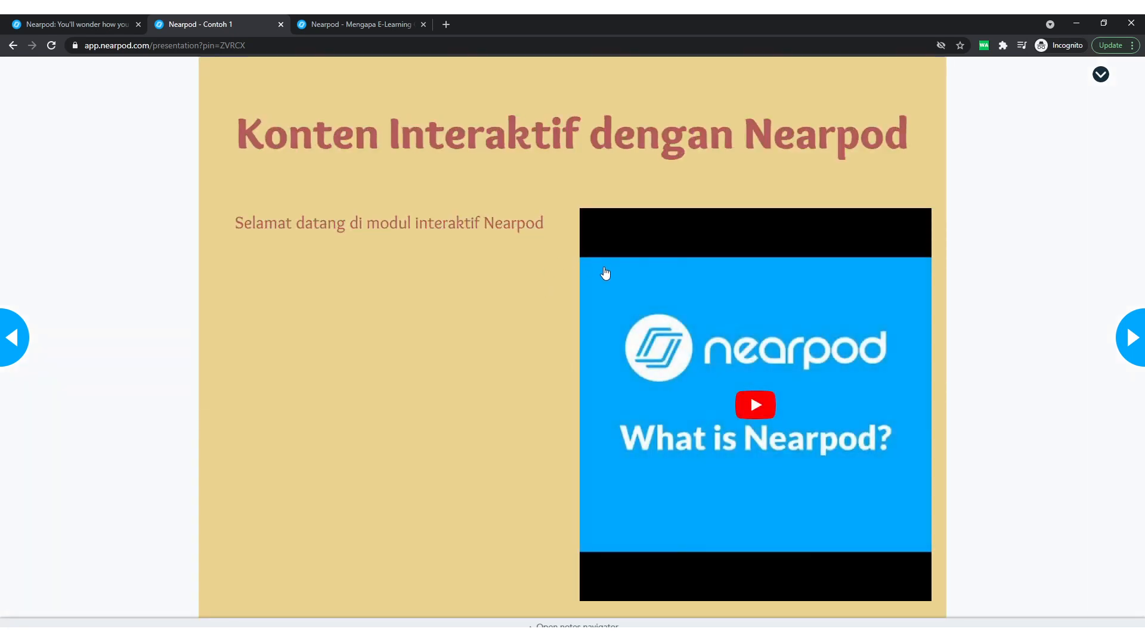
- Briefly play and pause the "What is Nearpod?" video, and advance the lesson to the Memory Test activity
{"action": "left_click", "coordinate": [752, 405]}
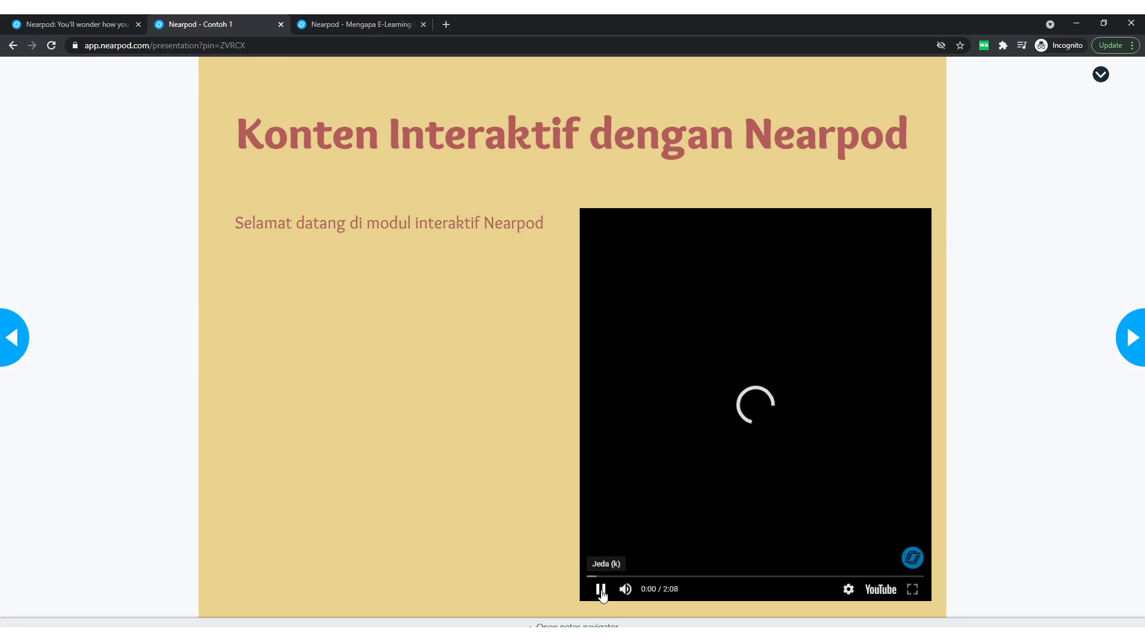
{"action": "left_click", "coordinate": [601, 590]}
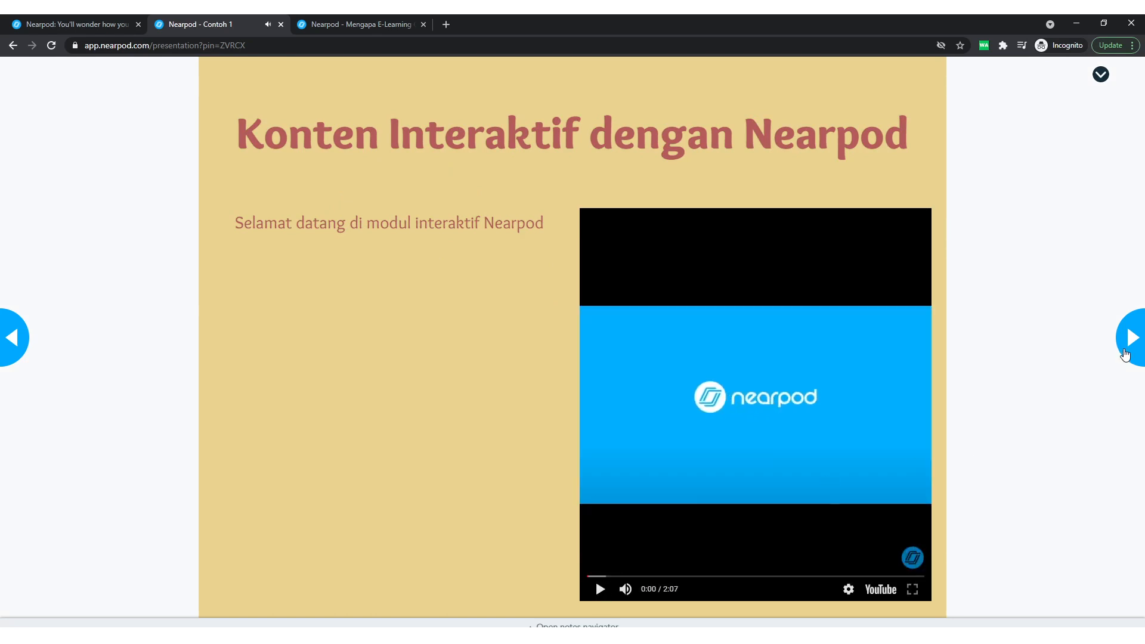
{"action": "left_click", "coordinate": [1137, 337]}
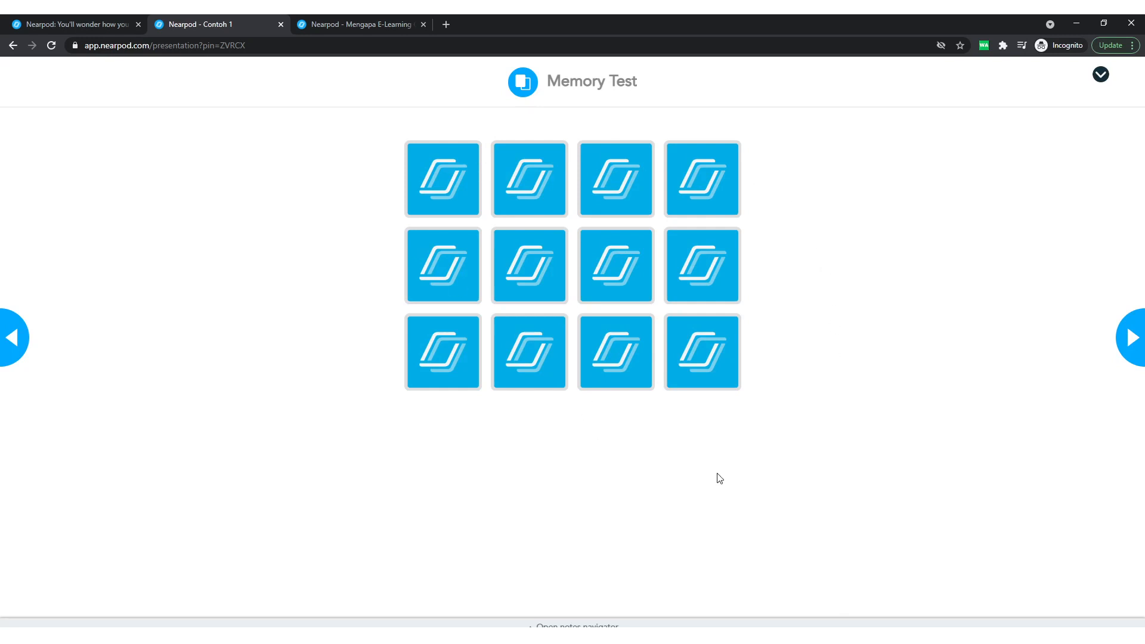
- Start the Memory Test by turning over cards until the two smartphone pictures are matched
{"action": "left_click", "coordinate": [438, 190]}
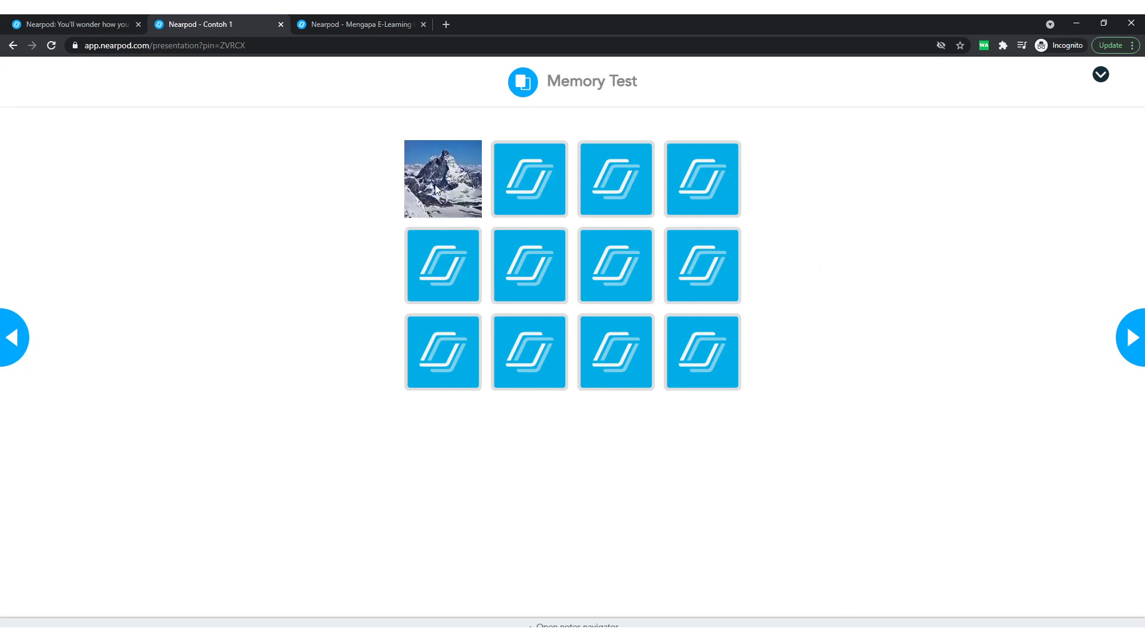
{"action": "left_click", "coordinate": [531, 166]}
{"action": "left_click", "coordinate": [449, 267]}
{"action": "left_click", "coordinate": [523, 268]}
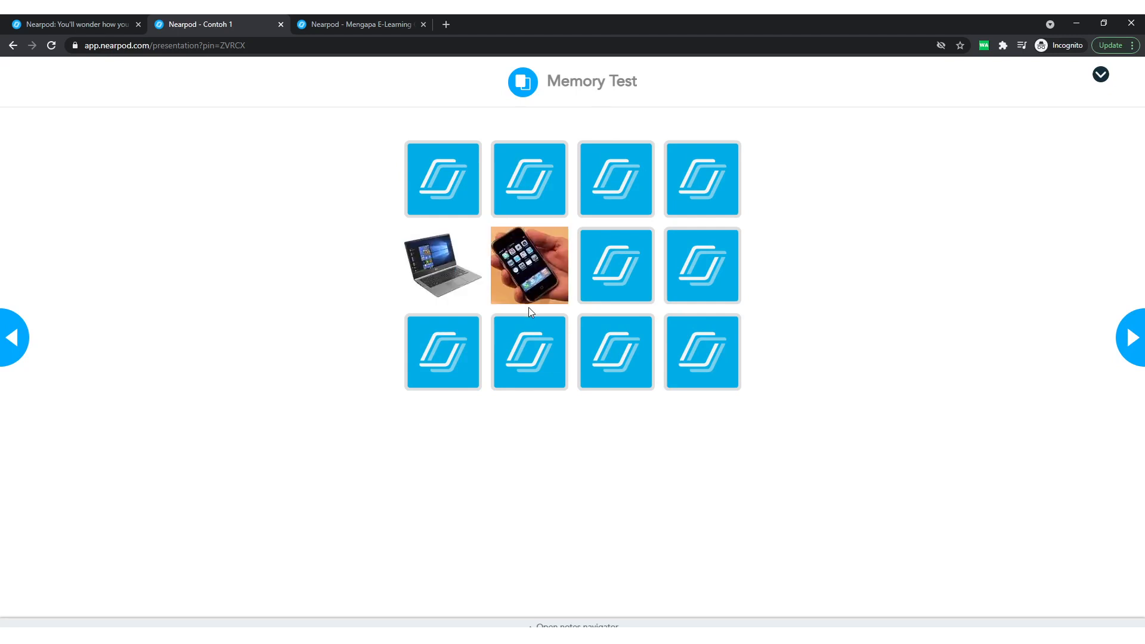
{"action": "left_click", "coordinate": [538, 181]}
{"action": "left_click", "coordinate": [538, 284]}
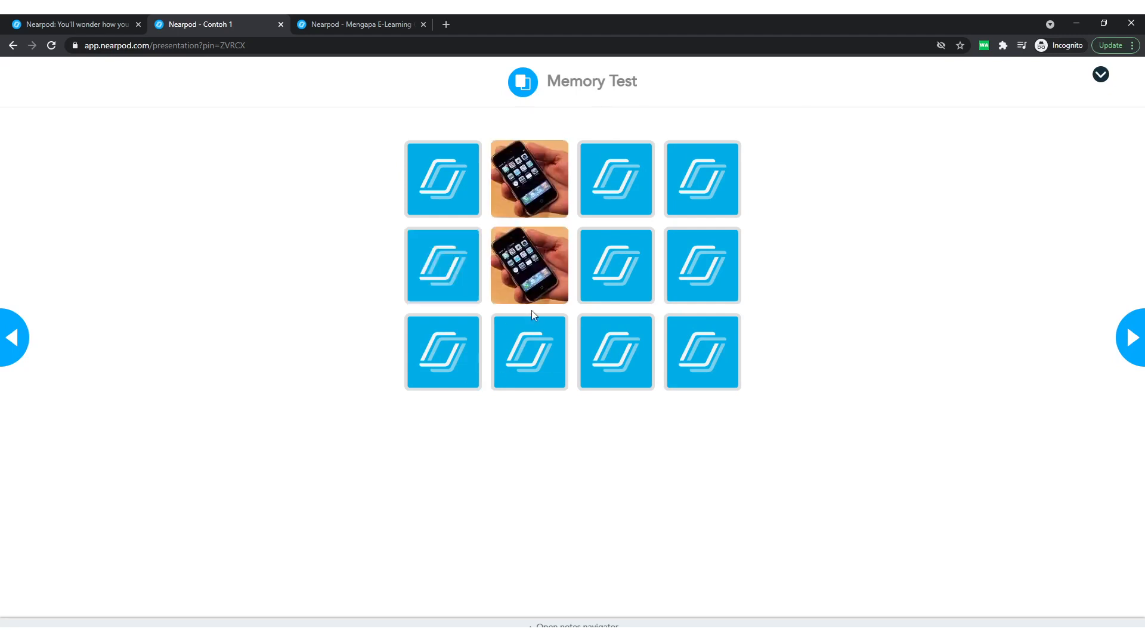
- Match the two smiling woman cards and the two red car cards in the Memory Test
{"action": "left_click", "coordinate": [456, 353]}
{"action": "left_click", "coordinate": [532, 362]}
{"action": "left_click", "coordinate": [599, 361]}
{"action": "left_click", "coordinate": [559, 377]}
{"action": "left_click", "coordinate": [442, 369]}
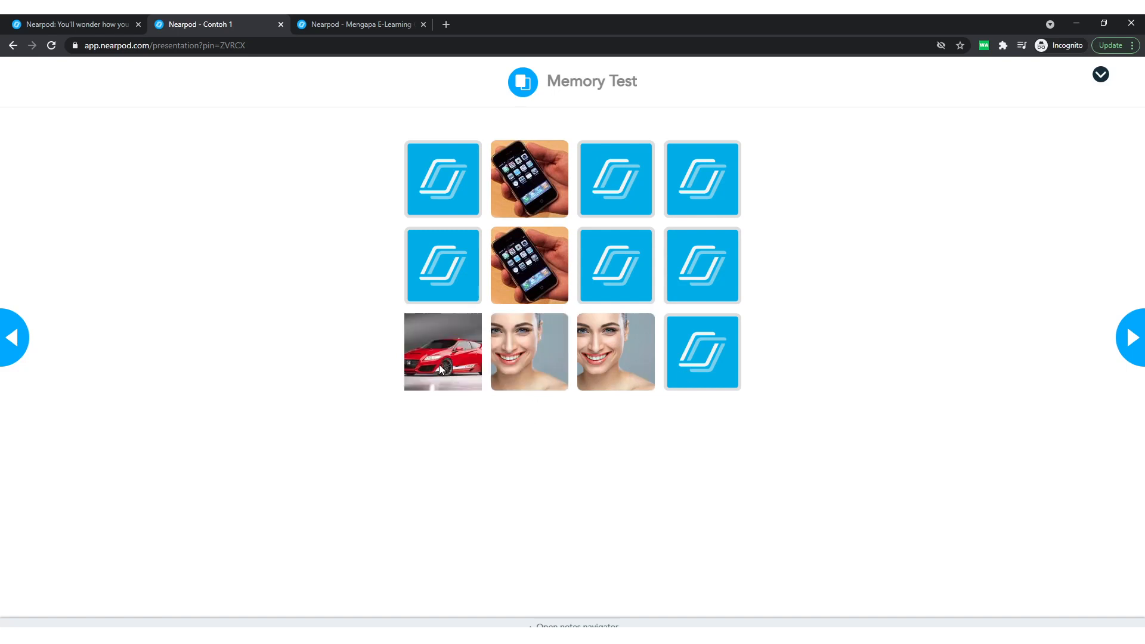
{"action": "left_click", "coordinate": [727, 364]}
{"action": "left_click", "coordinate": [451, 168]}
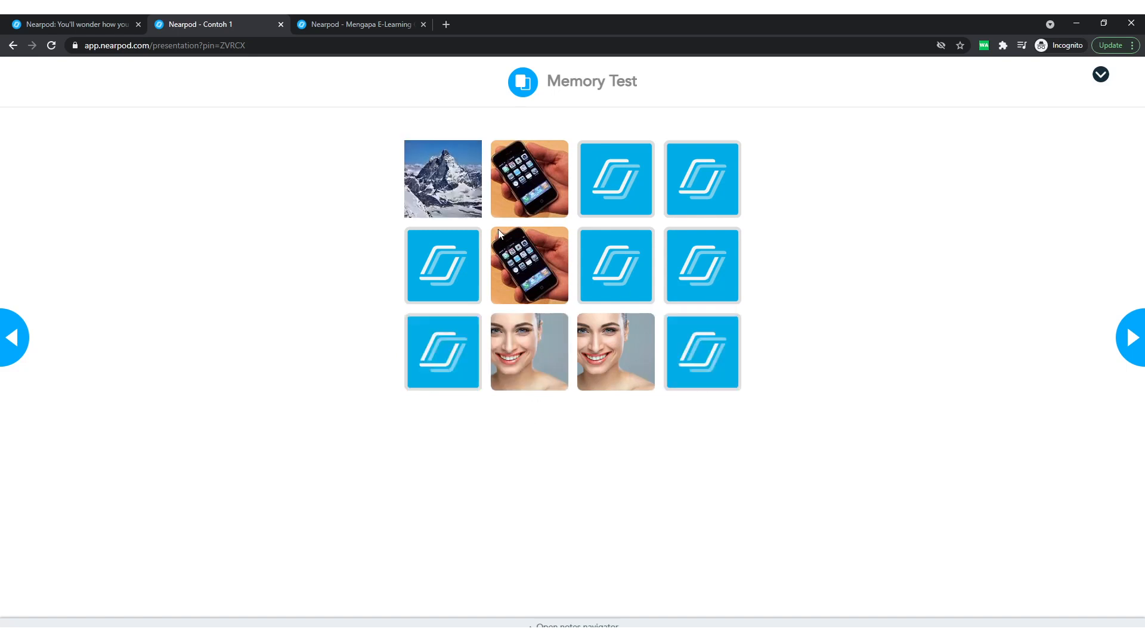
{"action": "left_click", "coordinate": [699, 234]}
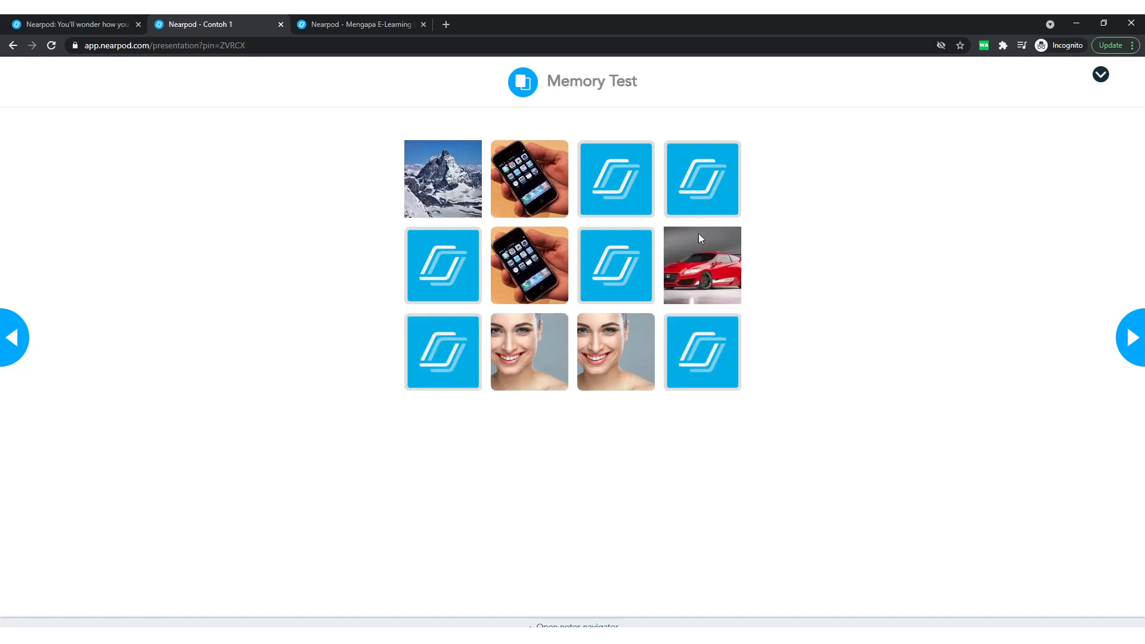
{"action": "left_click", "coordinate": [443, 373]}
{"action": "left_click", "coordinate": [719, 271]}
- Complete the Memory Test by matching the remaining laptop, garden and mountain pairs
{"action": "left_click", "coordinate": [615, 264]}
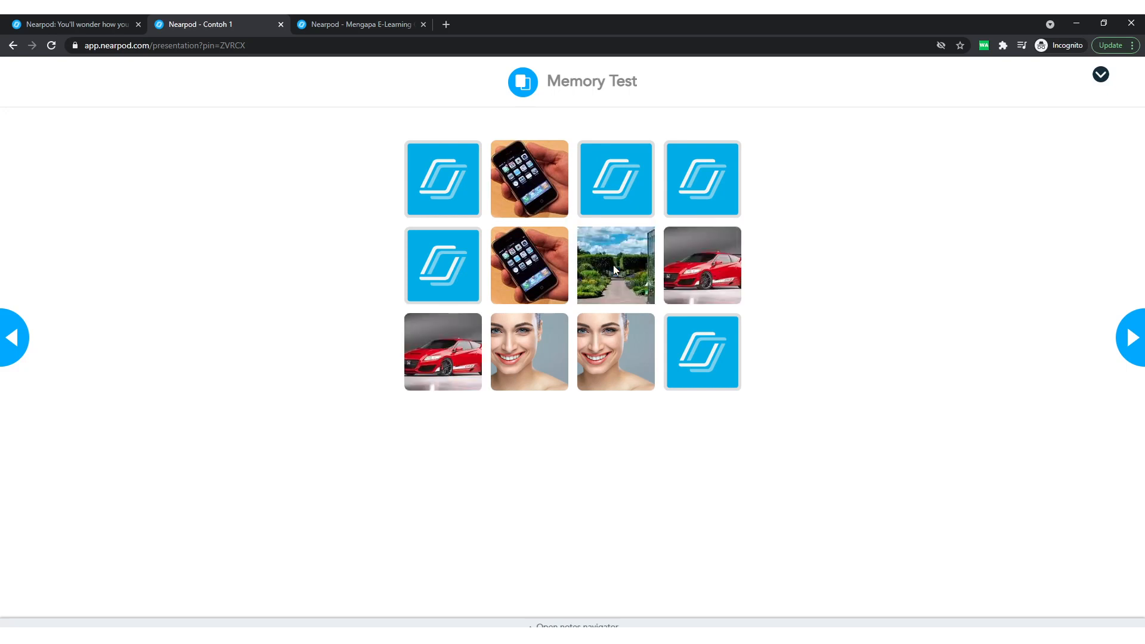
{"action": "left_click", "coordinate": [475, 276]}
{"action": "left_click", "coordinate": [453, 277]}
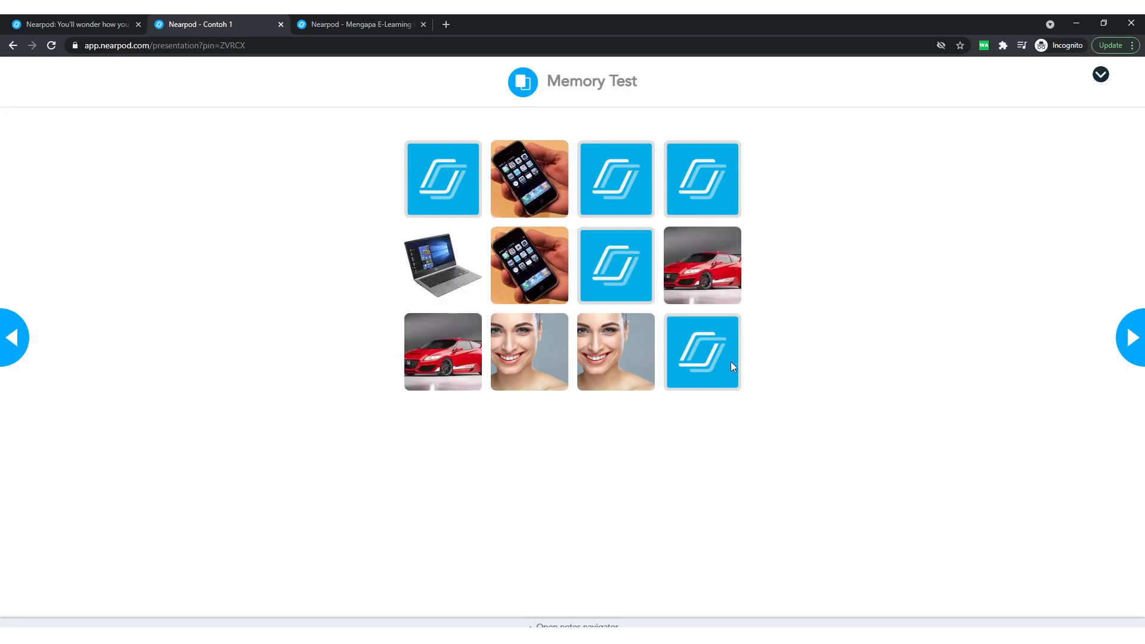
{"action": "left_click", "coordinate": [729, 370]}
{"action": "left_click", "coordinate": [617, 262]}
{"action": "left_click", "coordinate": [712, 174]}
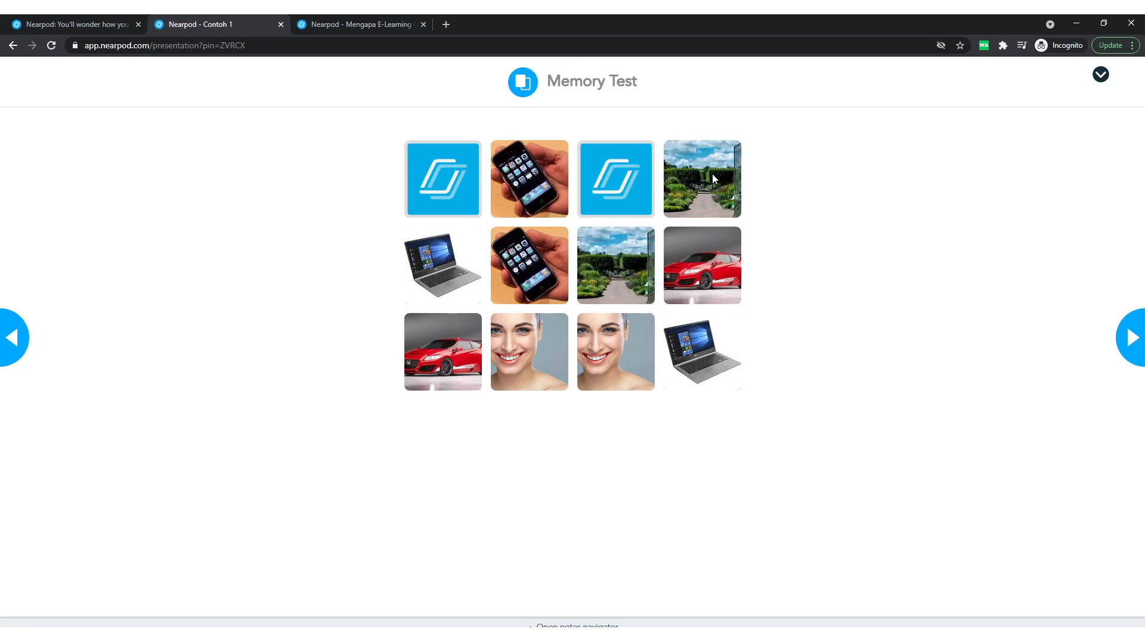
{"action": "left_click", "coordinate": [614, 158]}
{"action": "left_click", "coordinate": [467, 183]}
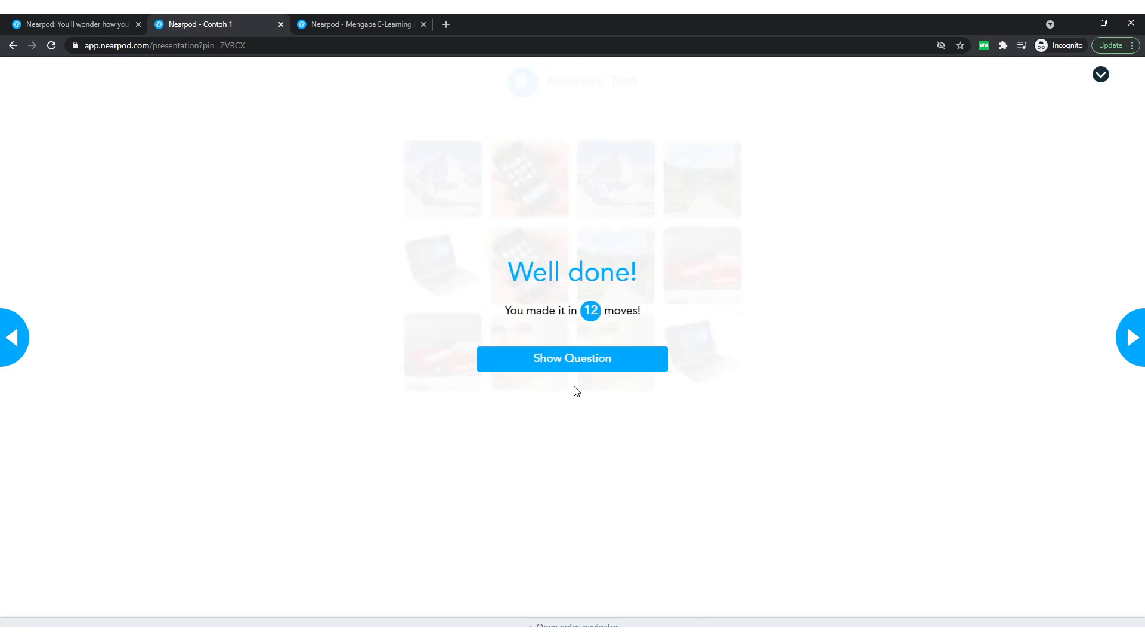
- Join the lesson's quiz game as the fox character and answer Bandung for Jabar and Jateng for Semarang
{"action": "left_click", "coordinate": [1129, 353]}
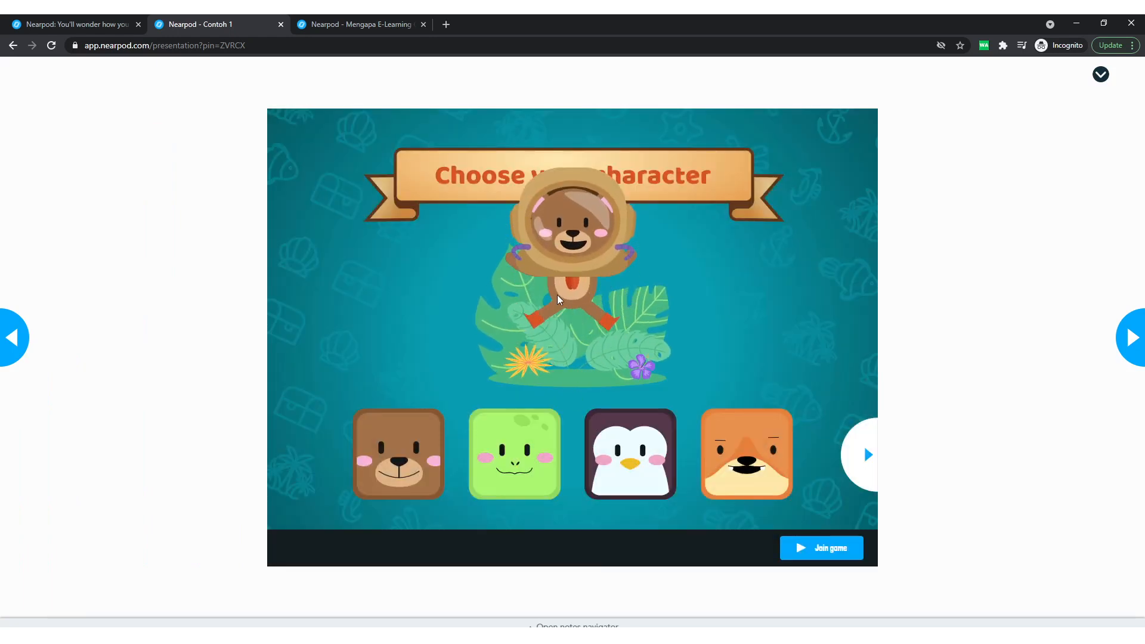
{"action": "left_click", "coordinate": [724, 481]}
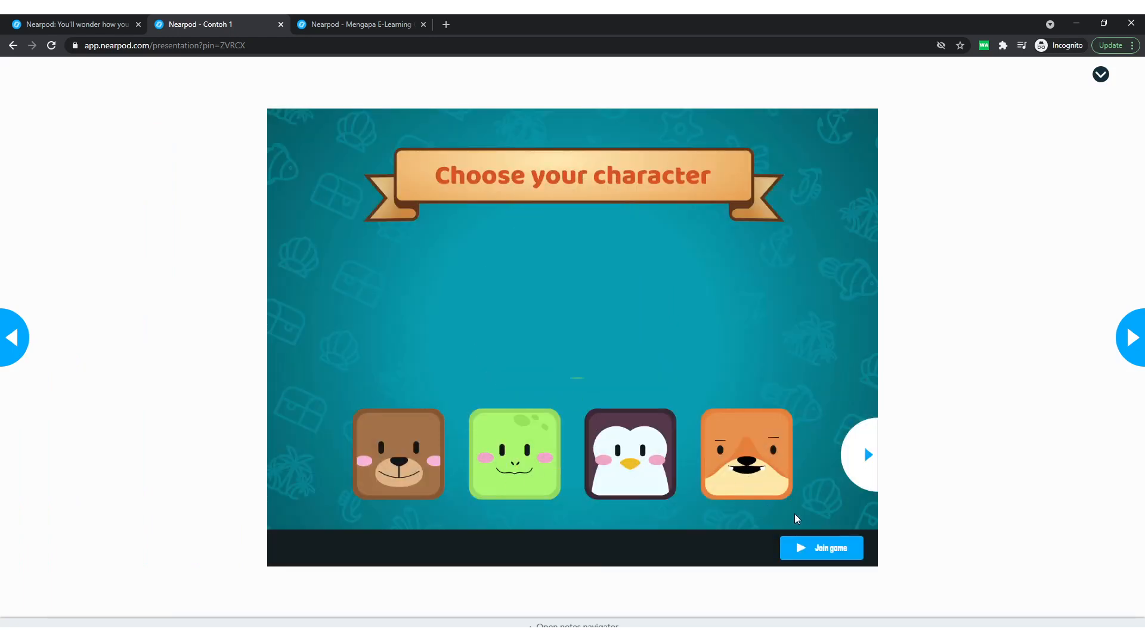
{"action": "left_click", "coordinate": [826, 552]}
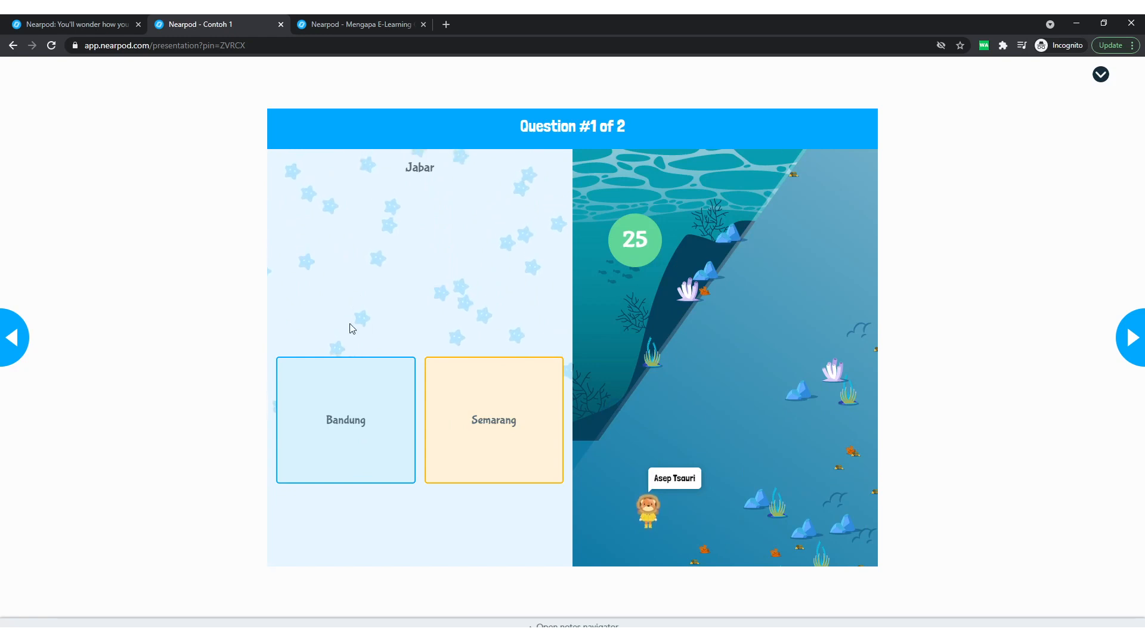
{"action": "left_click", "coordinate": [340, 434]}
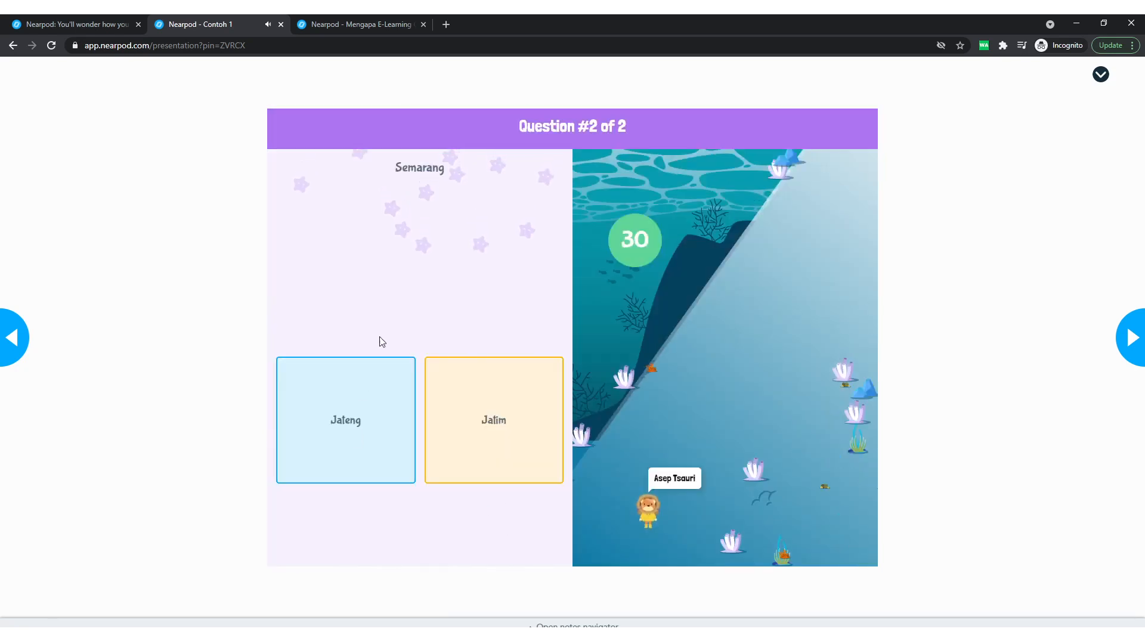
{"action": "left_click", "coordinate": [349, 436]}
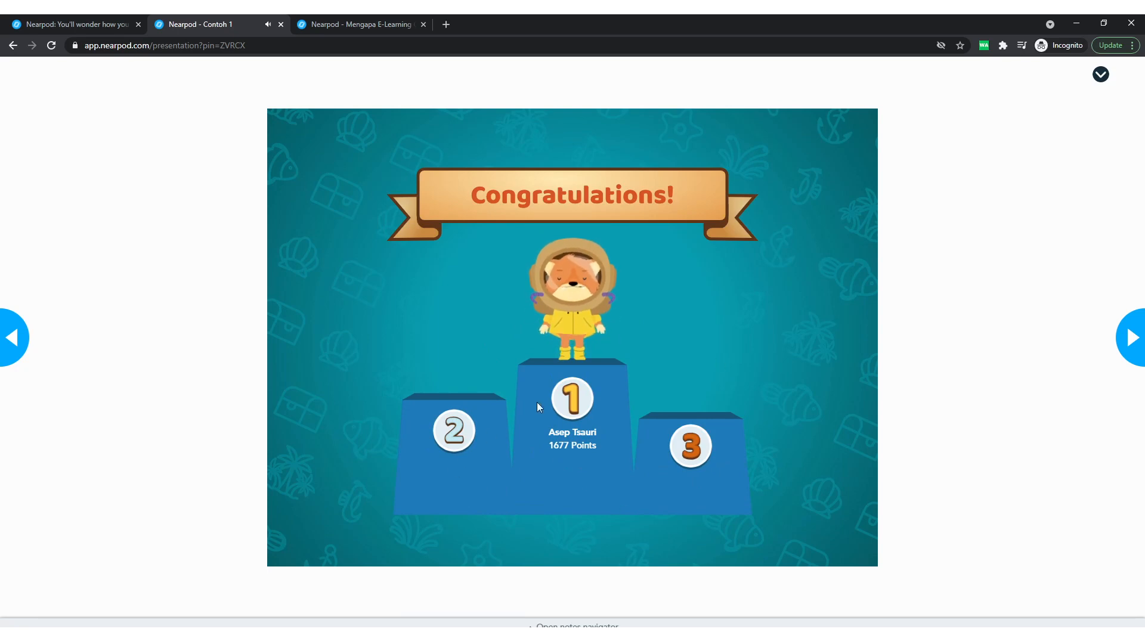
- Visit the lesson's SMILE PPSDM Aparatur slide and preview its linked web page in a pop-up window before closing it
{"action": "left_click", "coordinate": [1133, 337]}
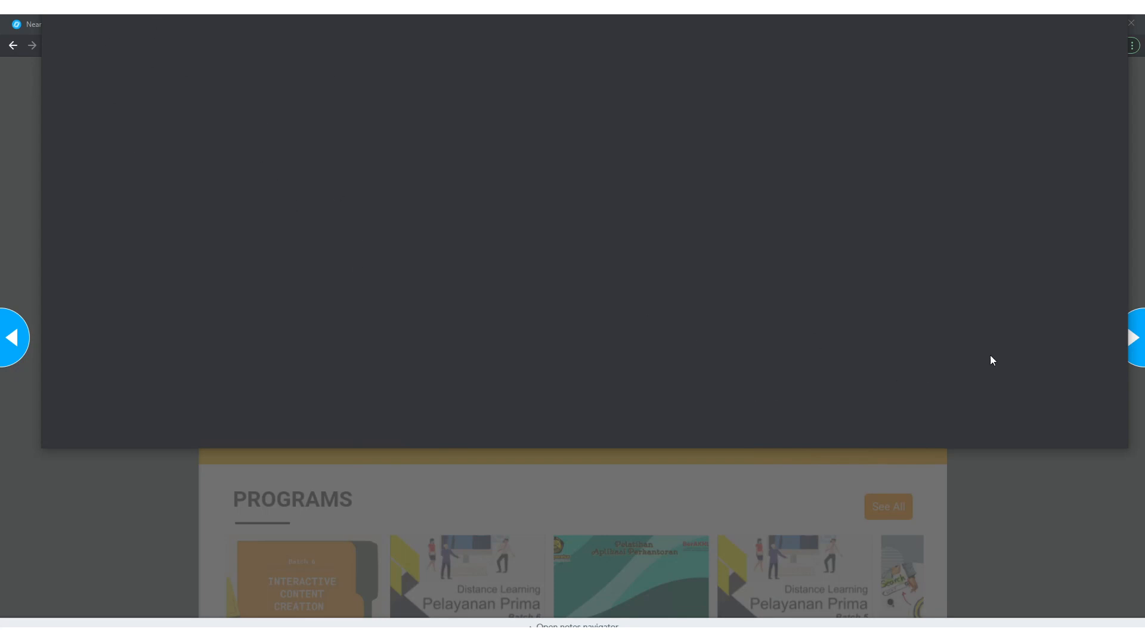
{"action": "left_click", "coordinate": [1139, 345]}
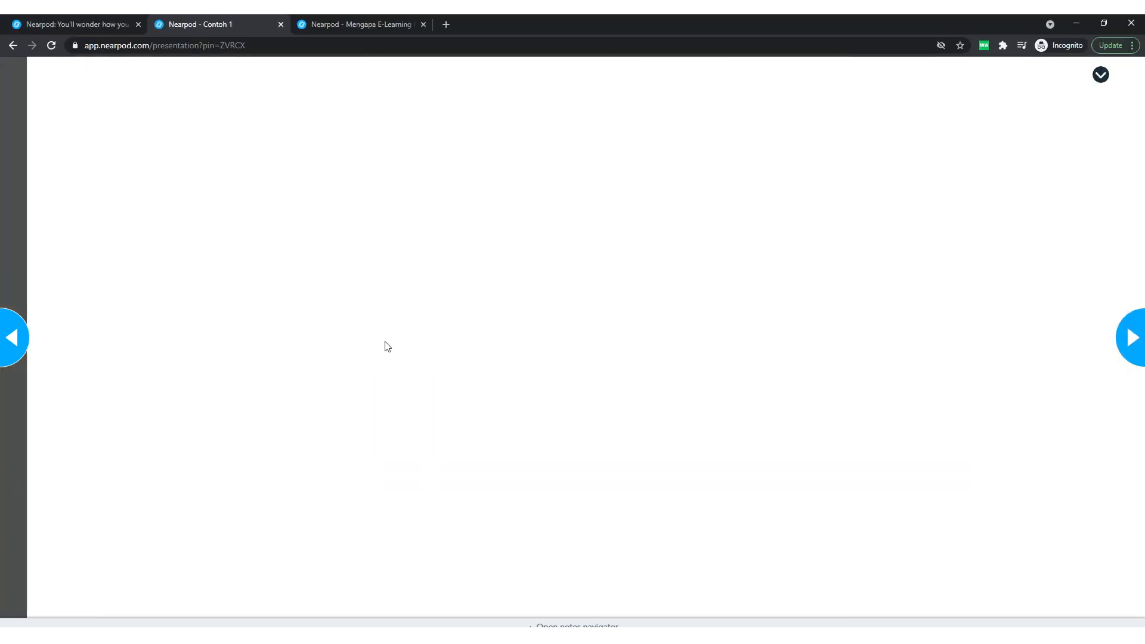
{"action": "left_click", "coordinate": [15, 337]}
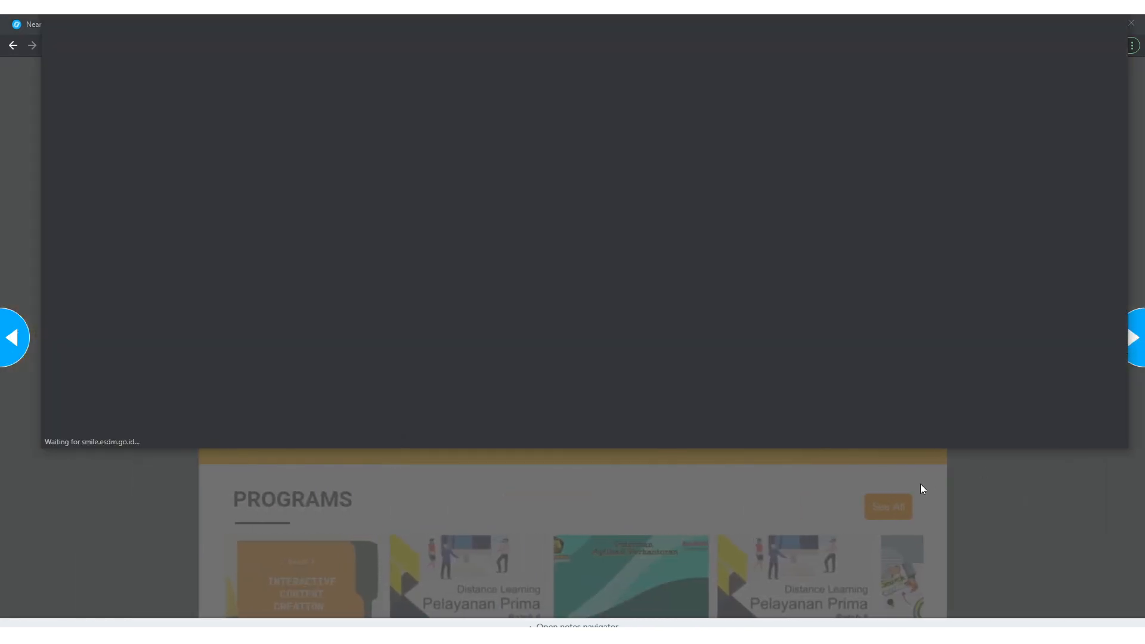
{"action": "left_click", "coordinate": [919, 501]}
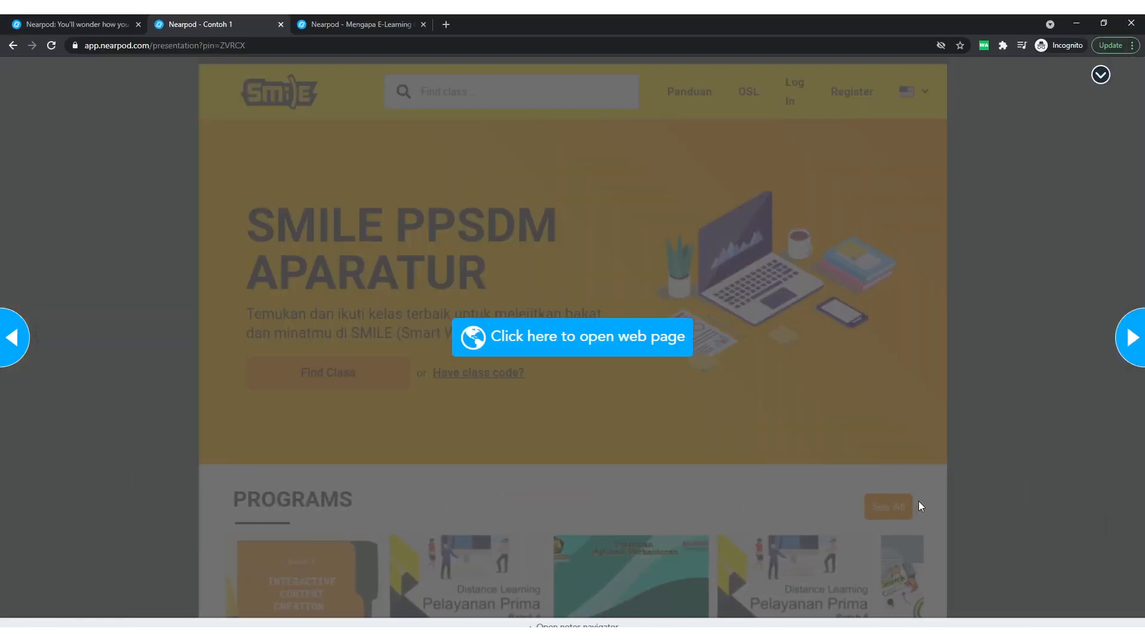
{"action": "left_click", "coordinate": [531, 338]}
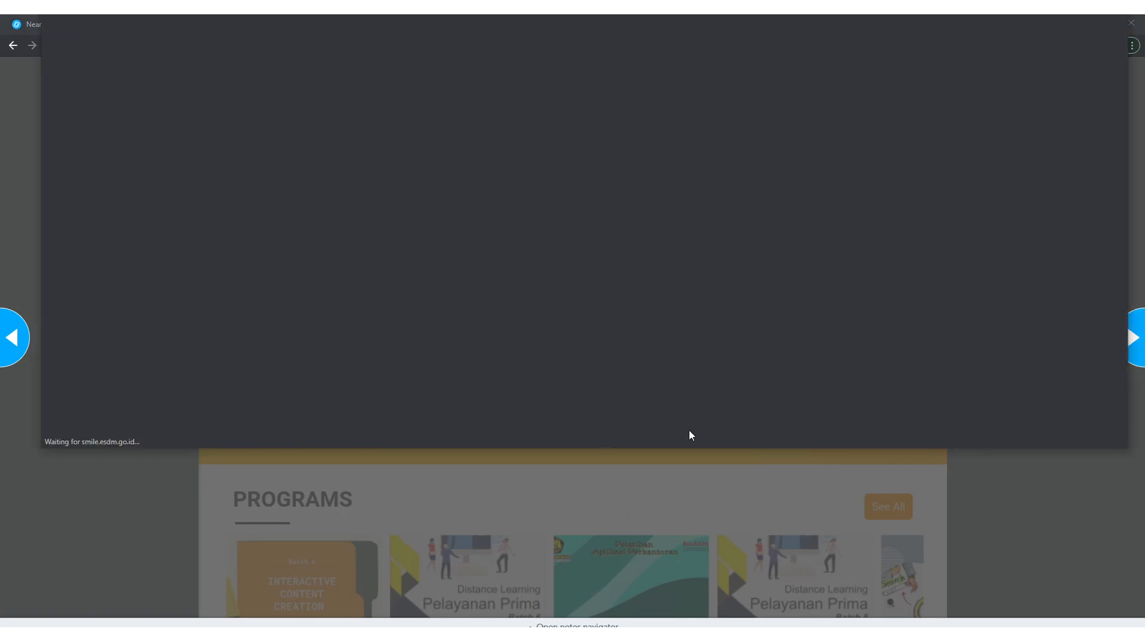
{"action": "left_click", "coordinate": [510, 517]}
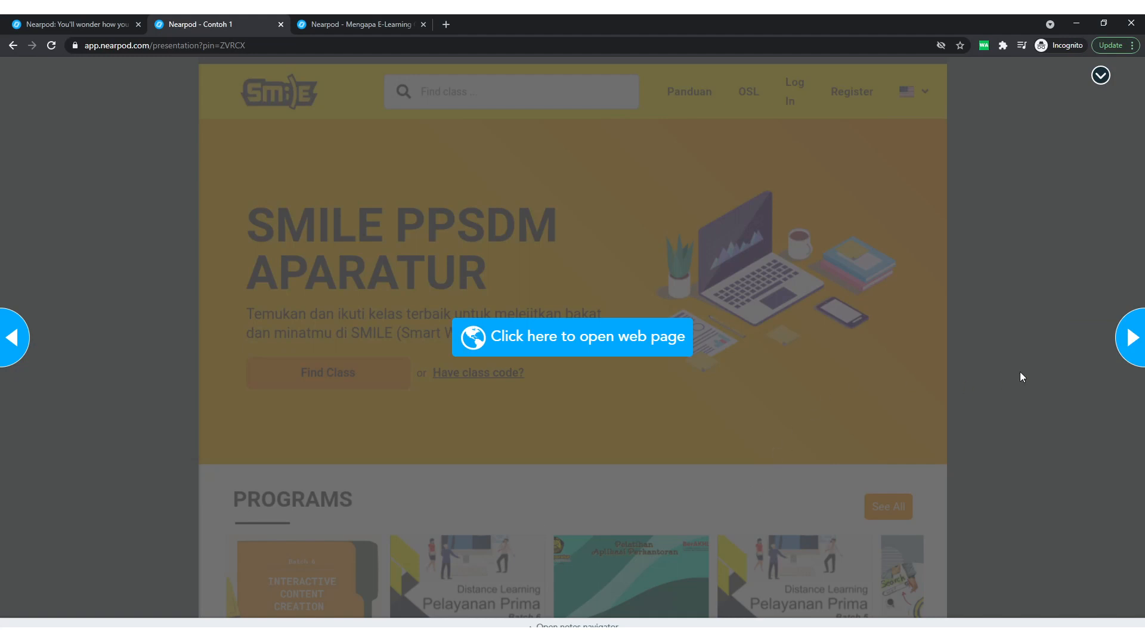
- Advance to the 3D dinosaur slide and examine the model from several angles and up close
{"action": "left_click", "coordinate": [1133, 344]}
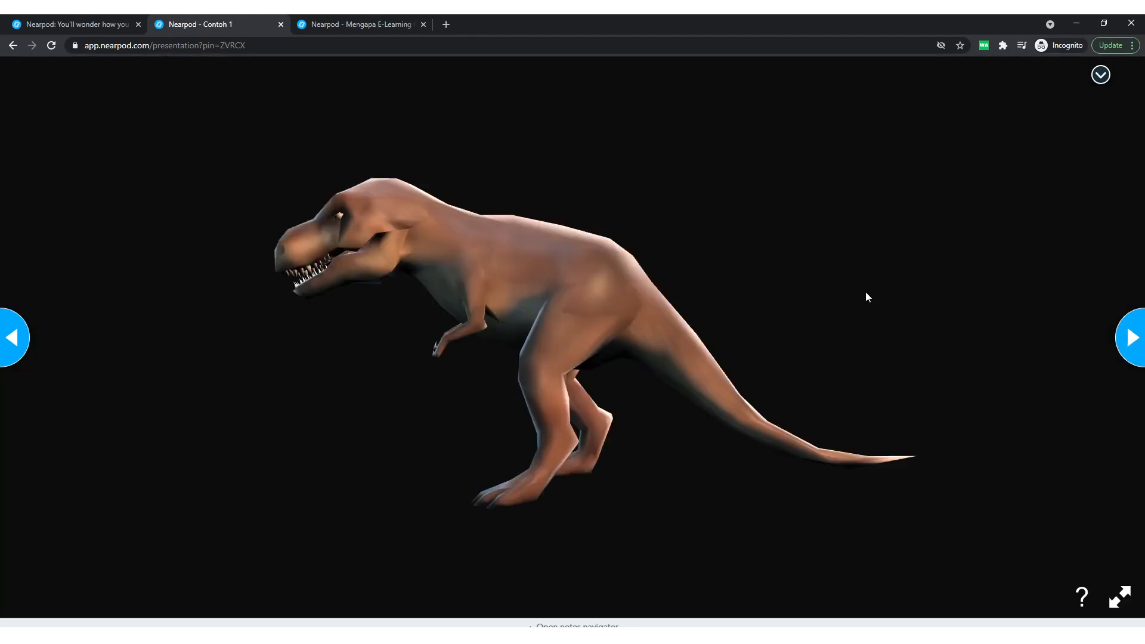
{"action": "left_click_drag", "start_coordinate": [893, 327], "coordinate": [491, 283]}
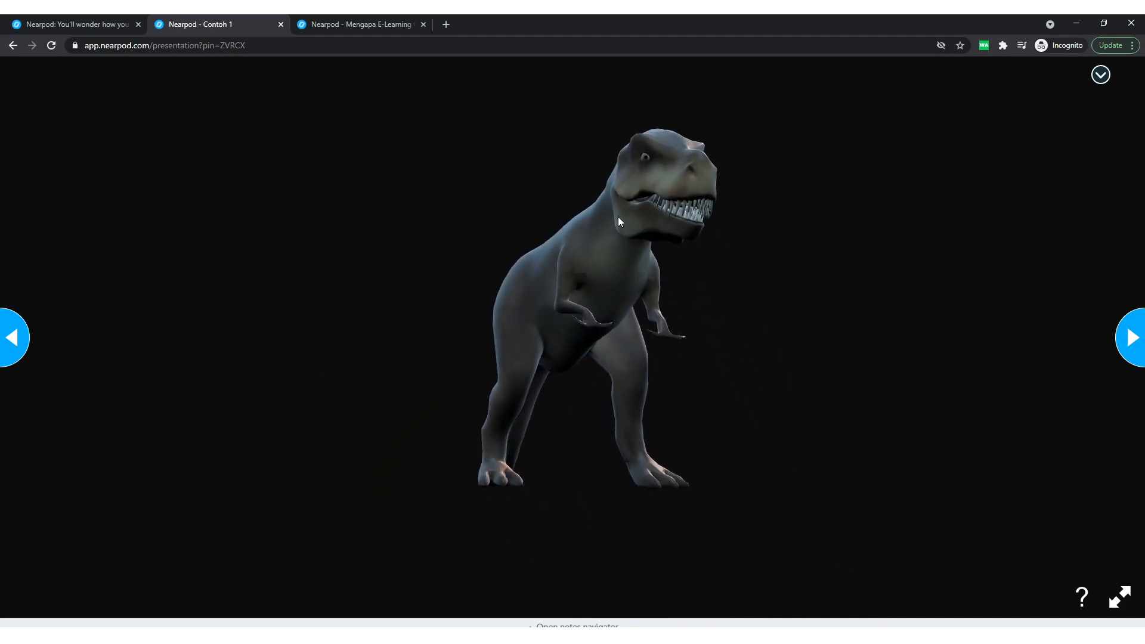
{"action": "scroll", "coordinate": [621, 221], "scroll_direction": "up", "scroll_amount": 5}
{"action": "left_click_drag", "start_coordinate": [615, 268], "coordinate": [587, 225]}
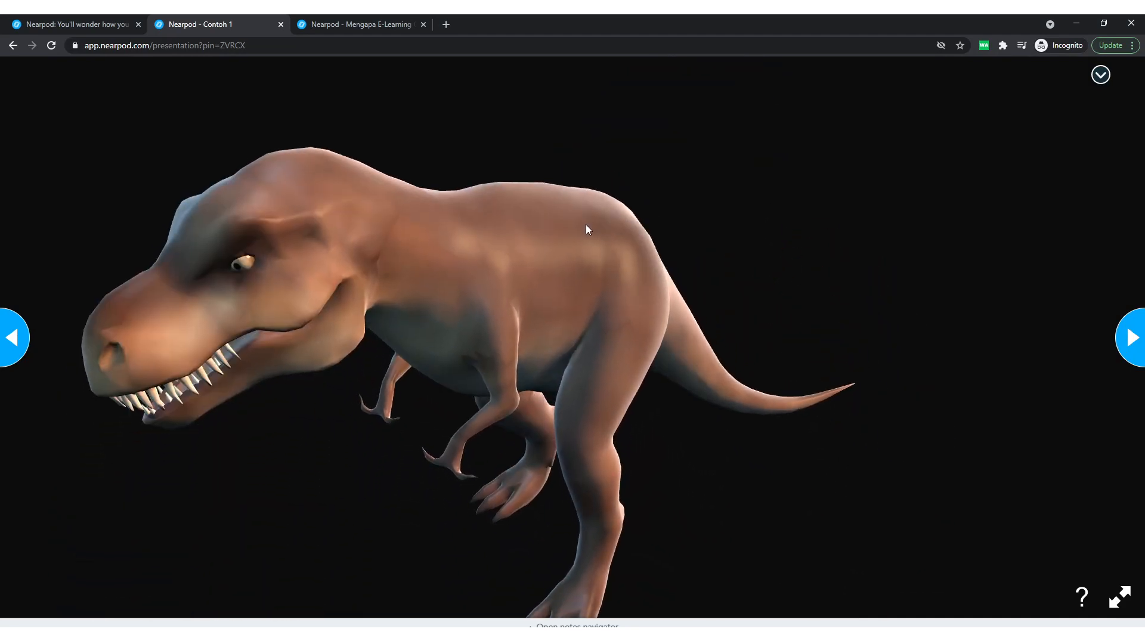
{"action": "scroll", "coordinate": [237, 280], "scroll_direction": "up", "scroll_amount": 5}
{"action": "left_click_drag", "start_coordinate": [238, 280], "coordinate": [340, 274]}
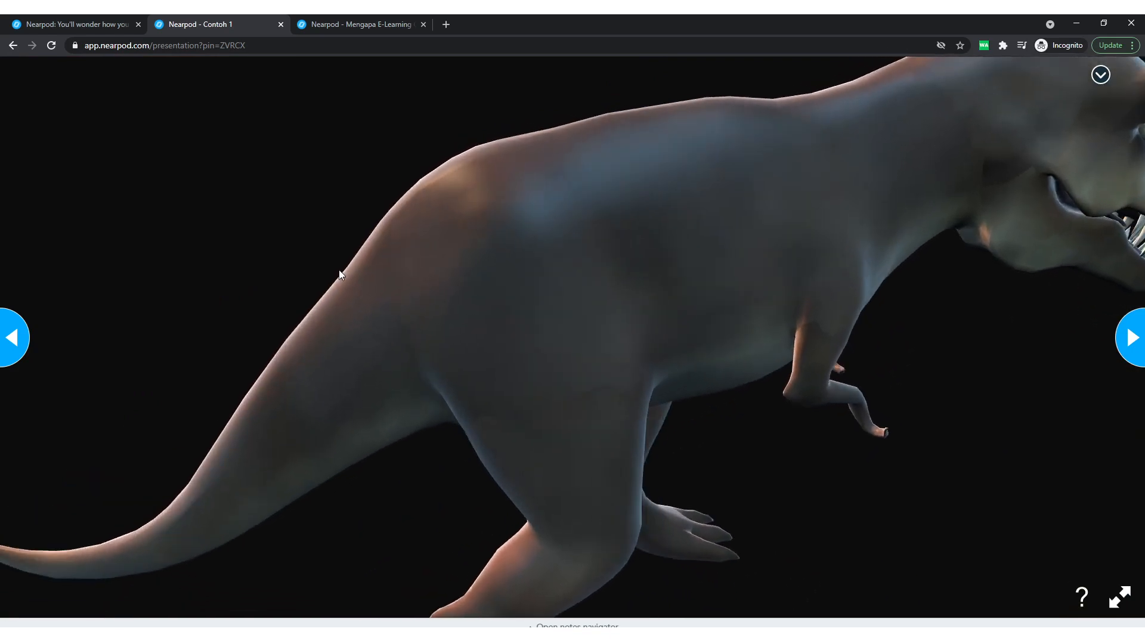
- Complete the Fill in the blanks activity with Konten, belajar, informasi, pengajar, pemahaman and Interaksi in reading order, and submit the answers
{"action": "left_click", "coordinate": [1132, 340]}
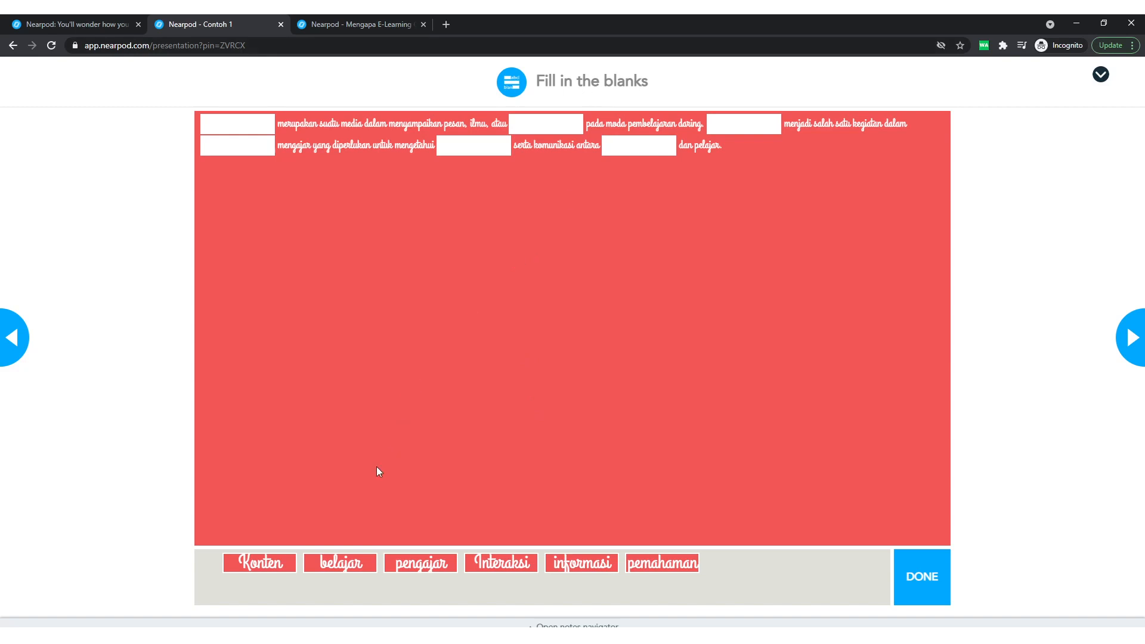
{"action": "left_click_drag", "start_coordinate": [230, 568], "coordinate": [237, 124]}
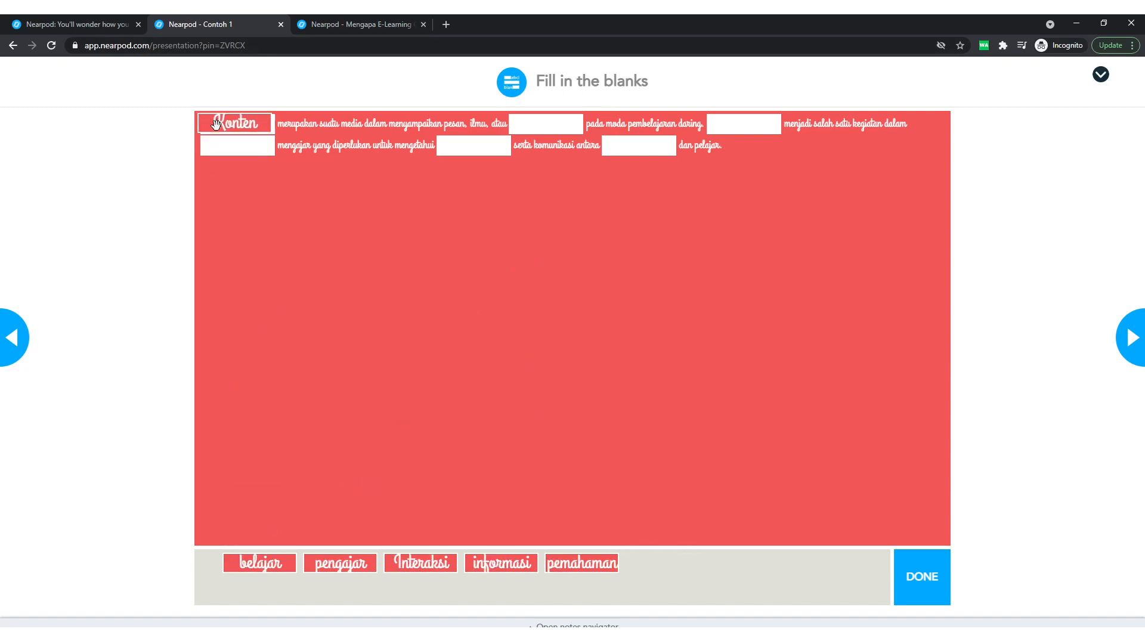
{"action": "left_click_drag", "start_coordinate": [275, 564], "coordinate": [544, 123]}
{"action": "left_click_drag", "start_coordinate": [284, 565], "coordinate": [636, 143]}
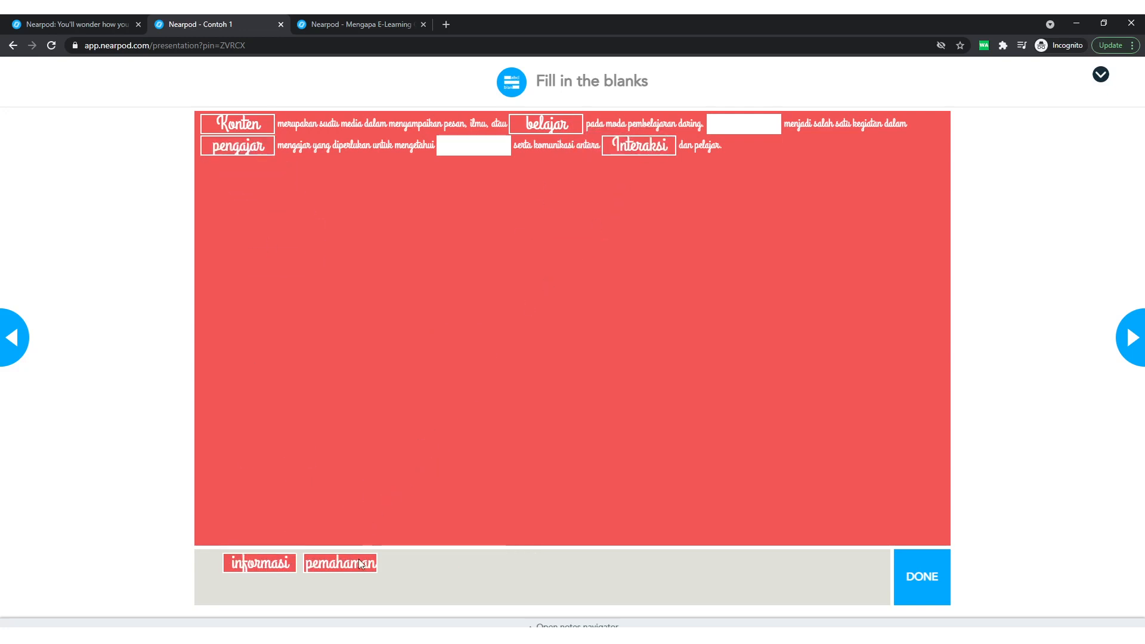
{"action": "left_click_drag", "start_coordinate": [355, 562], "coordinate": [487, 146]}
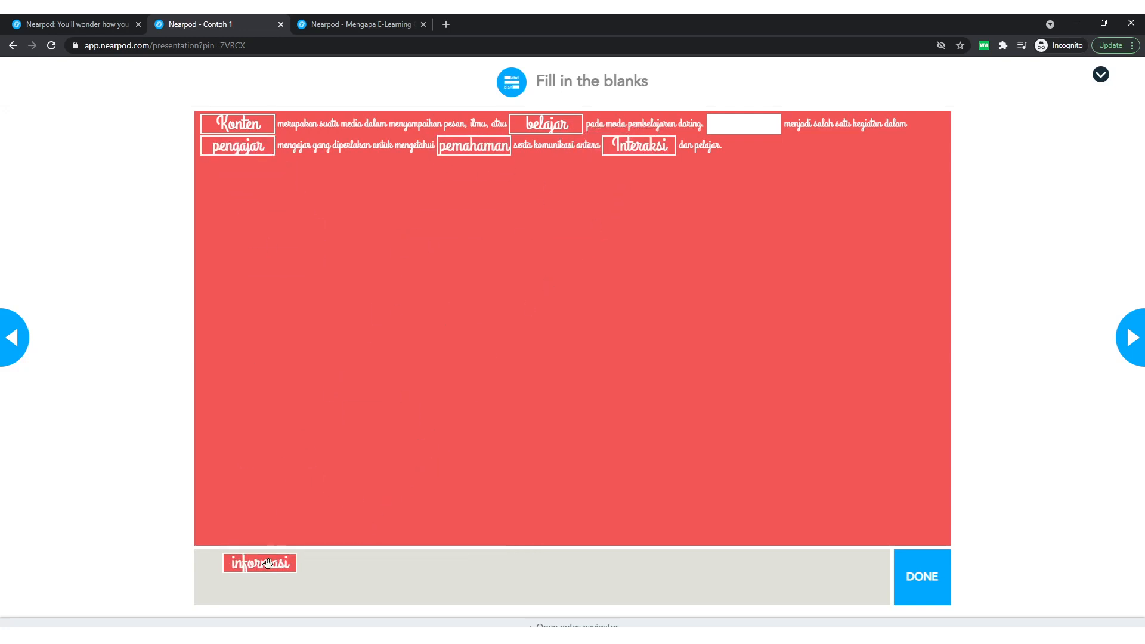
{"action": "left_click_drag", "start_coordinate": [268, 563], "coordinate": [743, 125]}
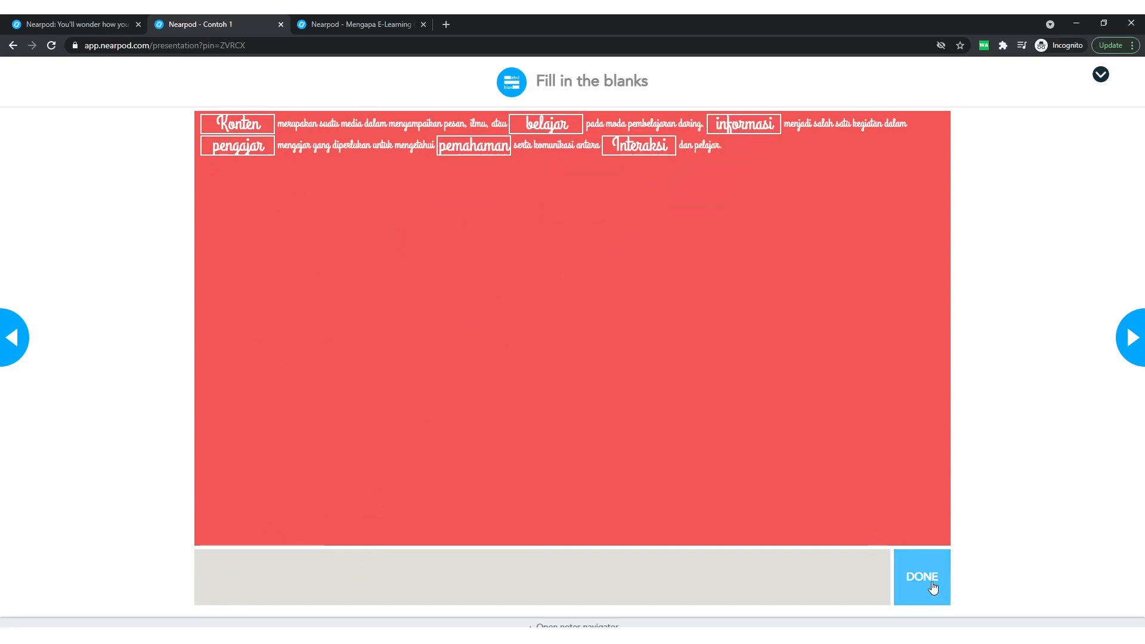
{"action": "left_click", "coordinate": [933, 588]}
{"action": "left_click", "coordinate": [586, 362]}
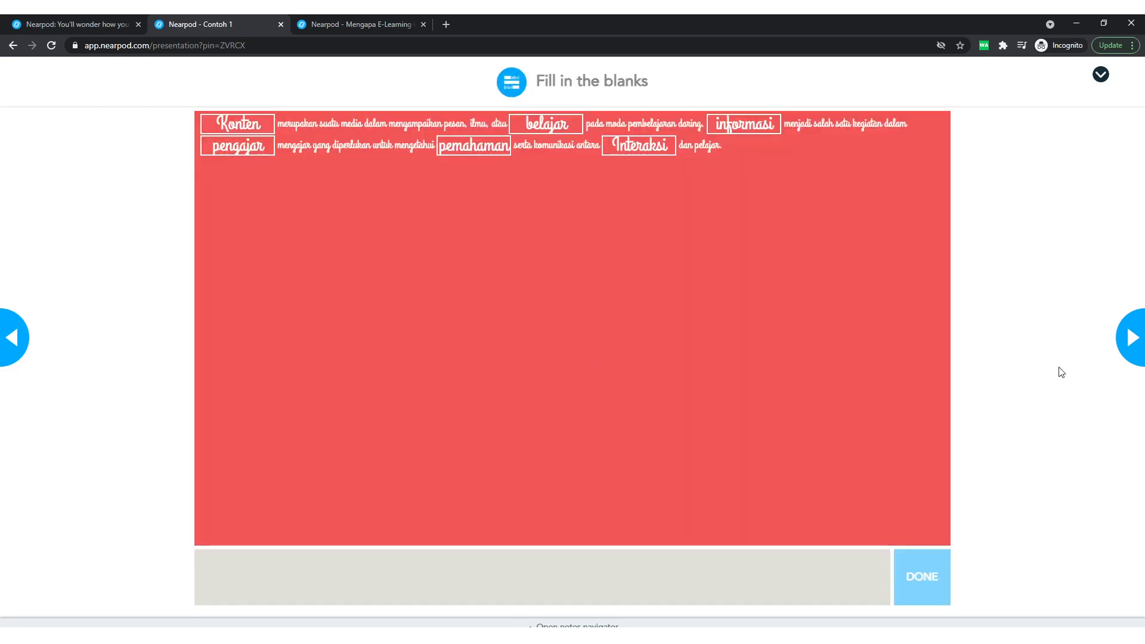
- Complete the matching activity by pairing the two flash drives and the PC, Handphone and Laptop labels with their pictures, and advance to the end slide
{"action": "left_click", "coordinate": [1131, 336]}
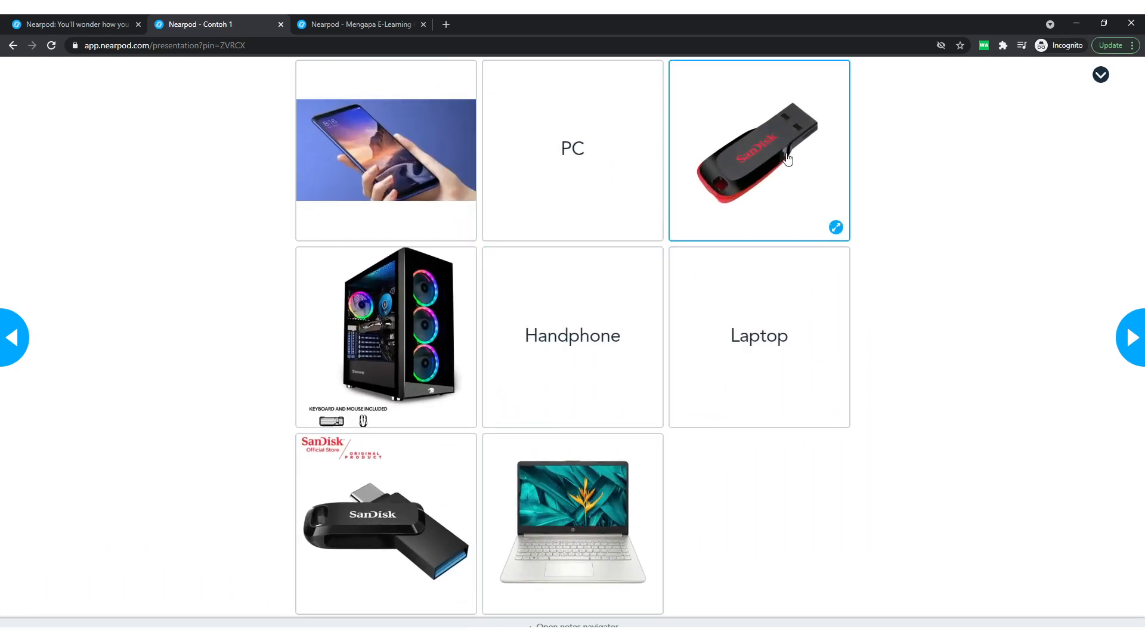
{"action": "left_click", "coordinate": [766, 152]}
{"action": "left_click", "coordinate": [454, 534]}
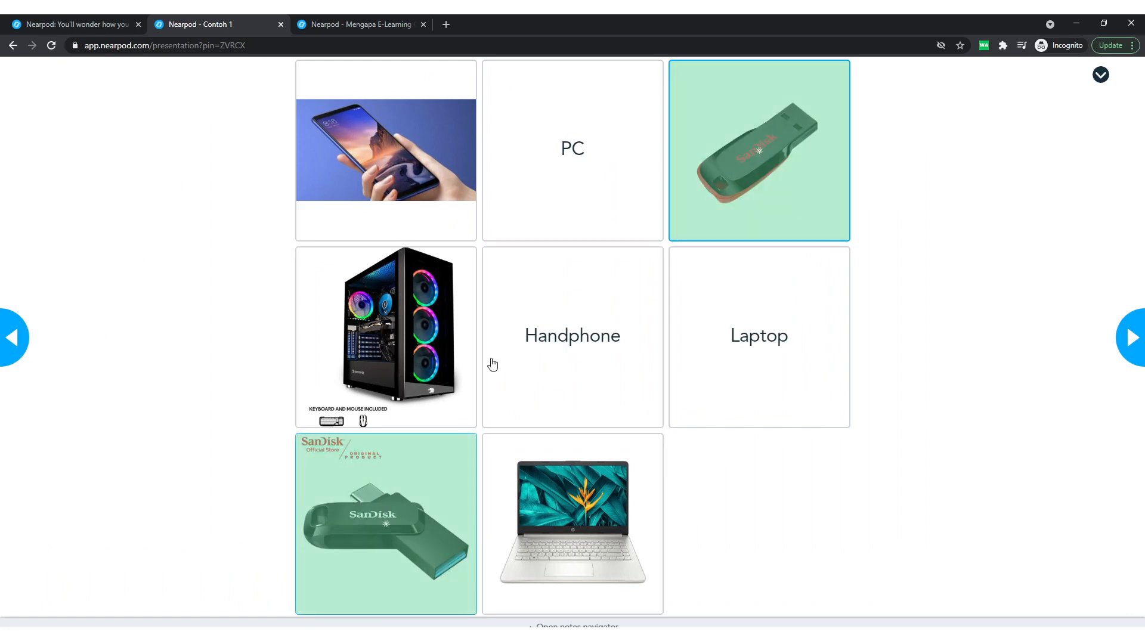
{"action": "left_click", "coordinate": [562, 191]}
{"action": "left_click", "coordinate": [439, 324]}
{"action": "left_click", "coordinate": [472, 197]}
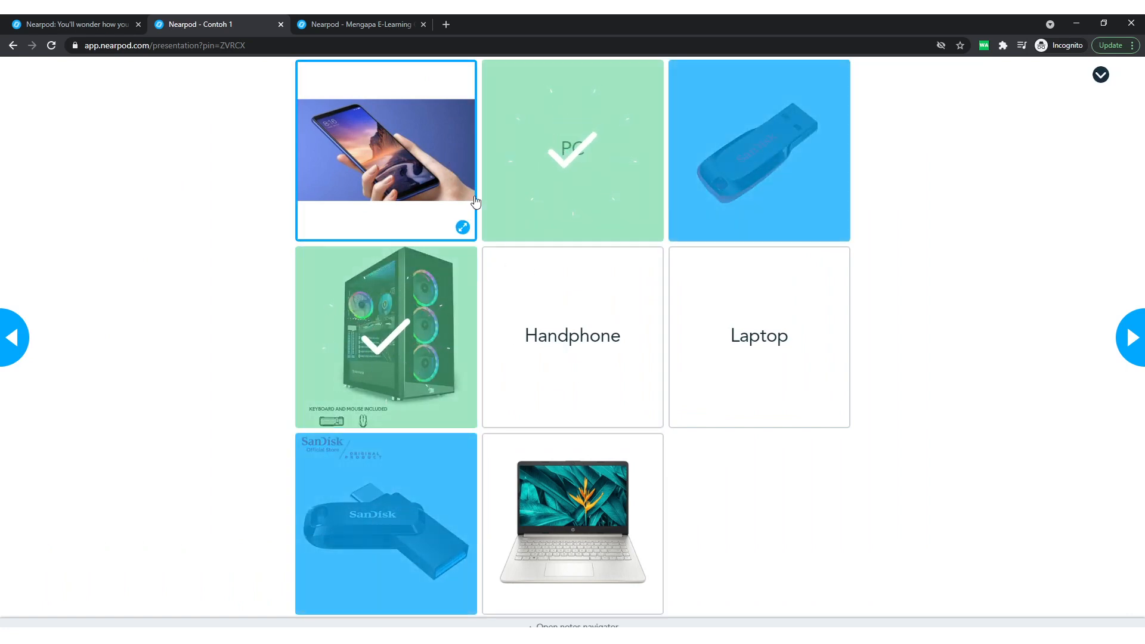
{"action": "left_click", "coordinate": [624, 336]}
{"action": "left_click", "coordinate": [726, 369]}
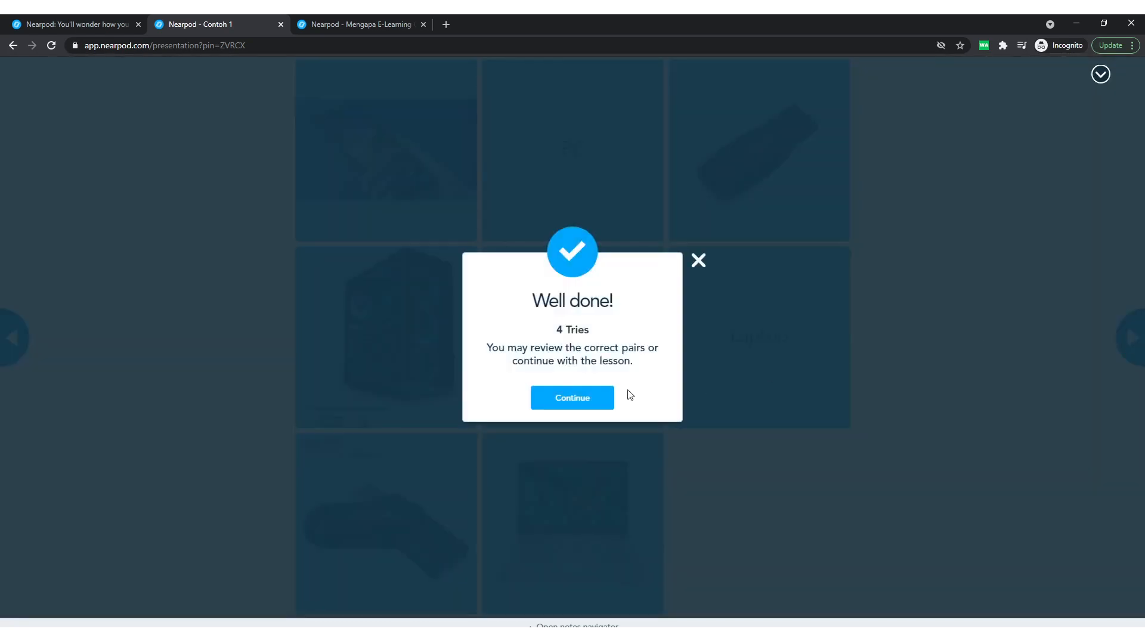
{"action": "left_click", "coordinate": [599, 398]}
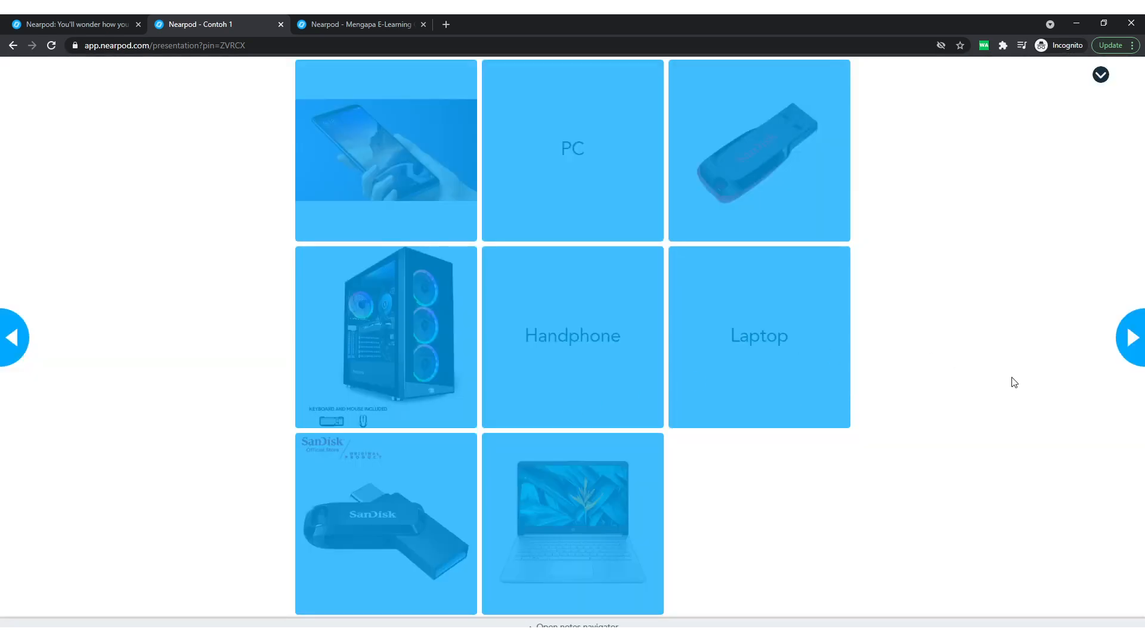
{"action": "left_click", "coordinate": [1130, 341]}
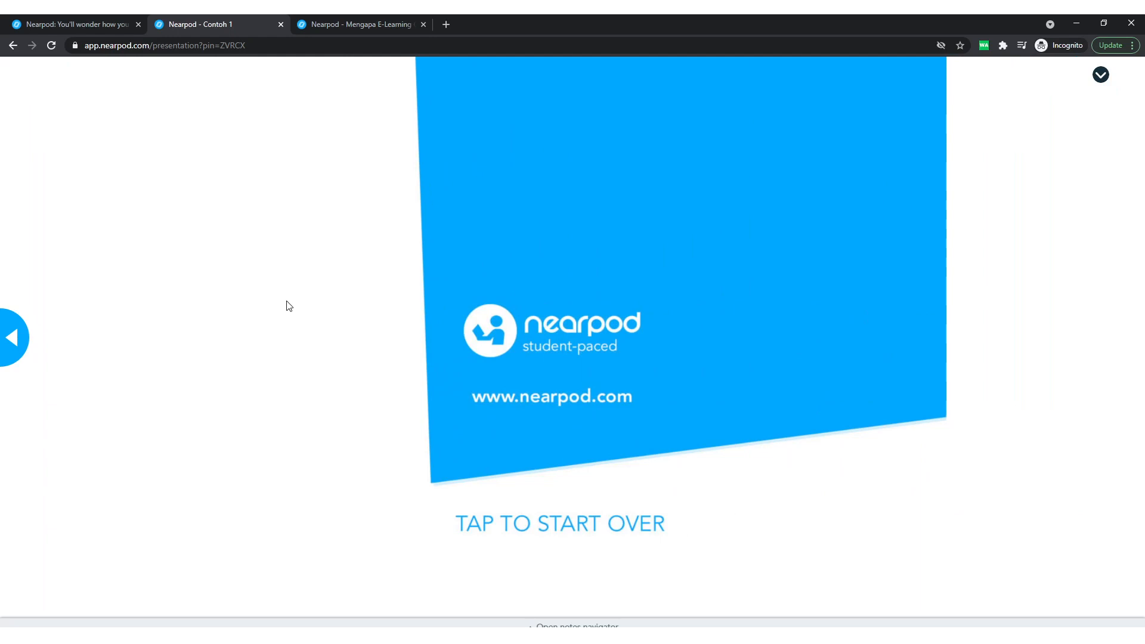
- Return to the nearpod.com home page and open the free account sign-up page
{"action": "left_click", "coordinate": [61, 19]}
{"action": "left_click", "coordinate": [234, 21]}
{"action": "left_click", "coordinate": [379, 23]}
{"action": "left_click", "coordinate": [177, 25]}
{"action": "left_click", "coordinate": [83, 20]}
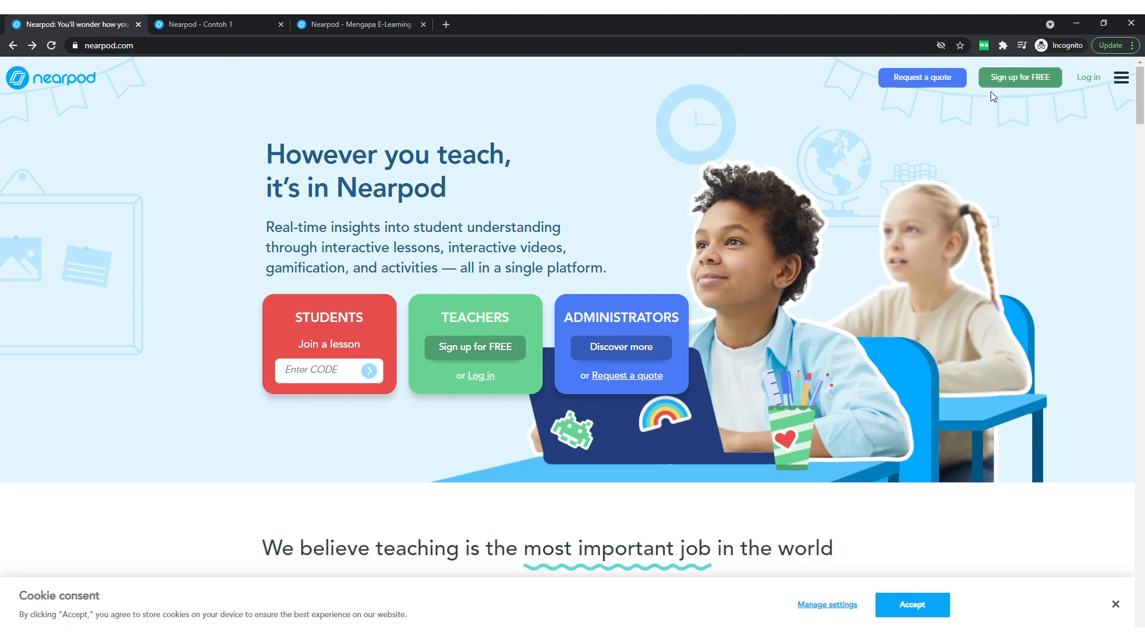
{"action": "left_click", "coordinate": [117, 50]}
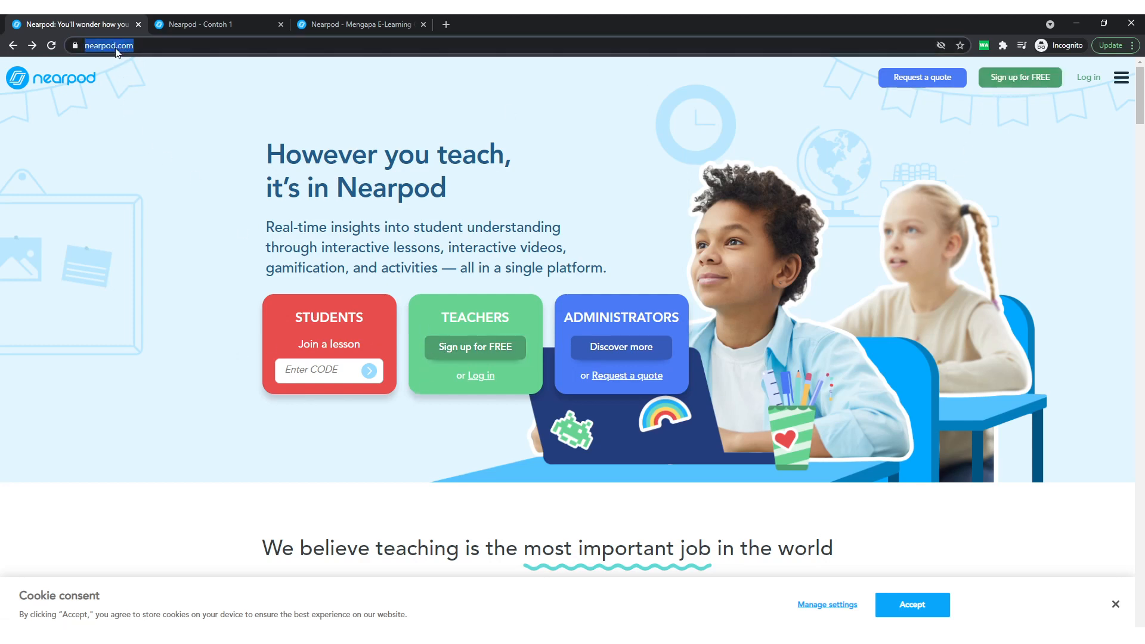
{"action": "left_click", "coordinate": [1036, 78]}
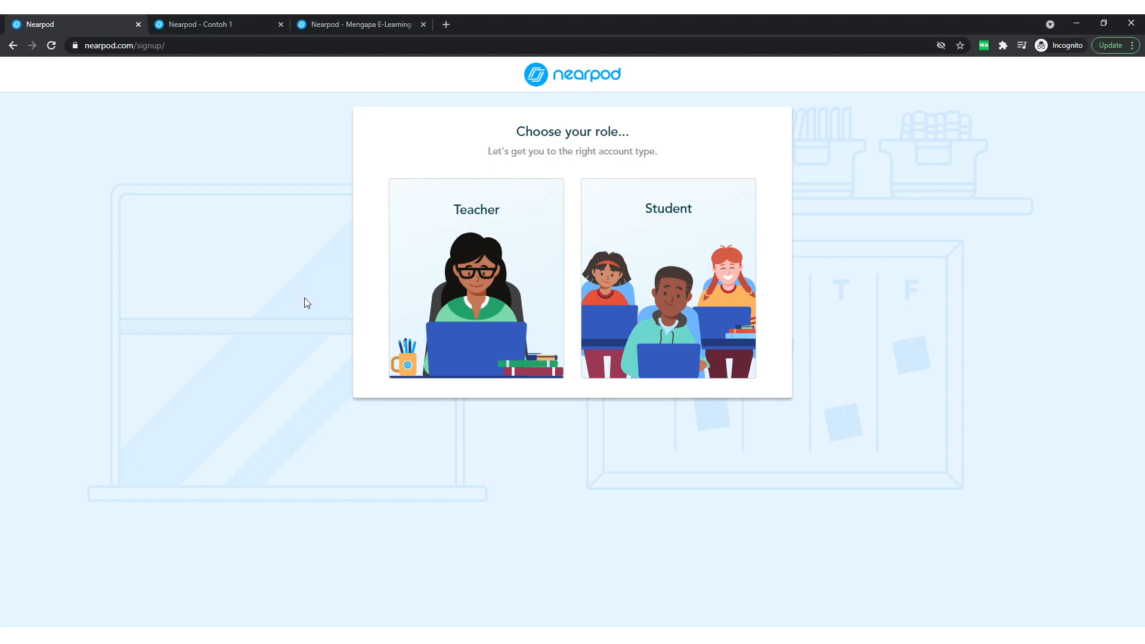
- Look back at the Contoh 1 matching activity and the Mengapa E-Learning Gagal interactive video, and return to the sign-up page
{"action": "left_click", "coordinate": [236, 20]}
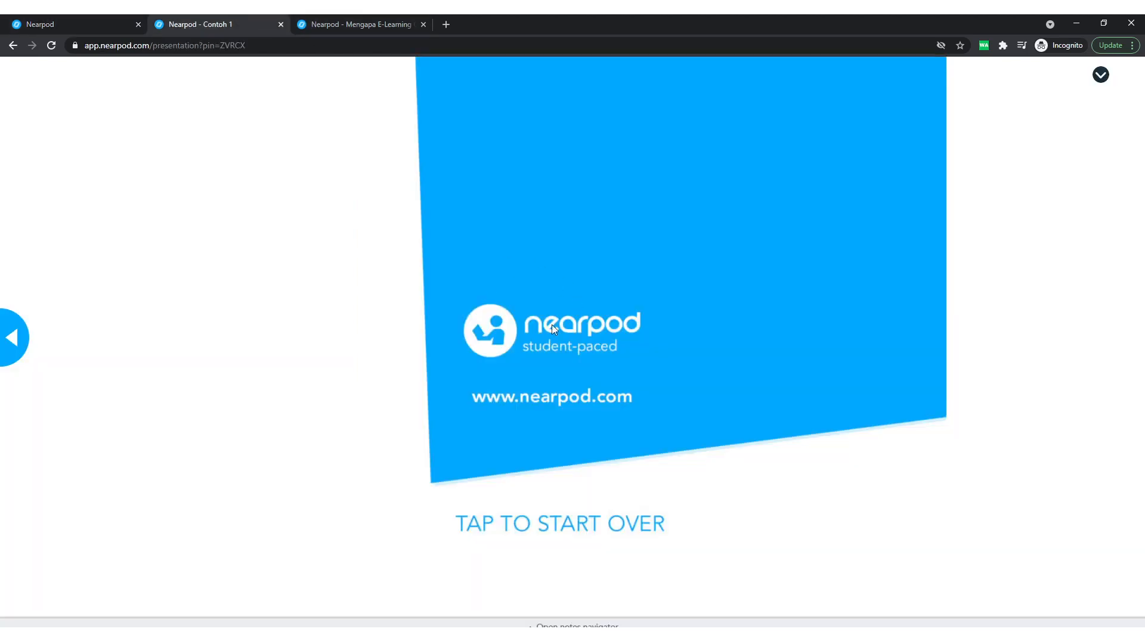
{"action": "left_click", "coordinate": [8, 316]}
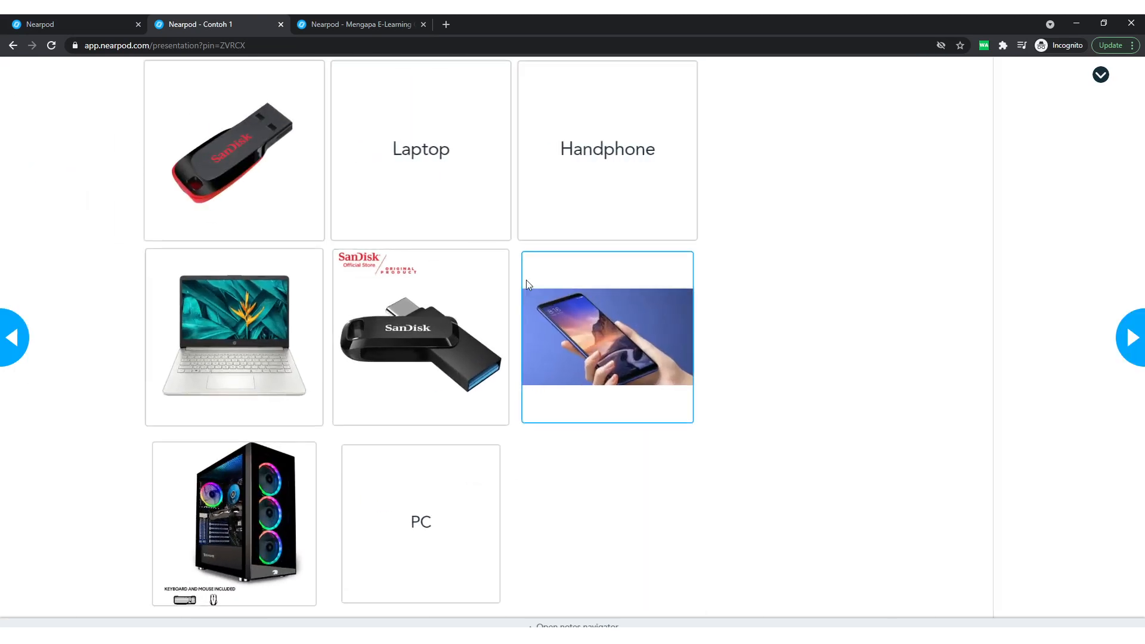
{"action": "left_click", "coordinate": [390, 24]}
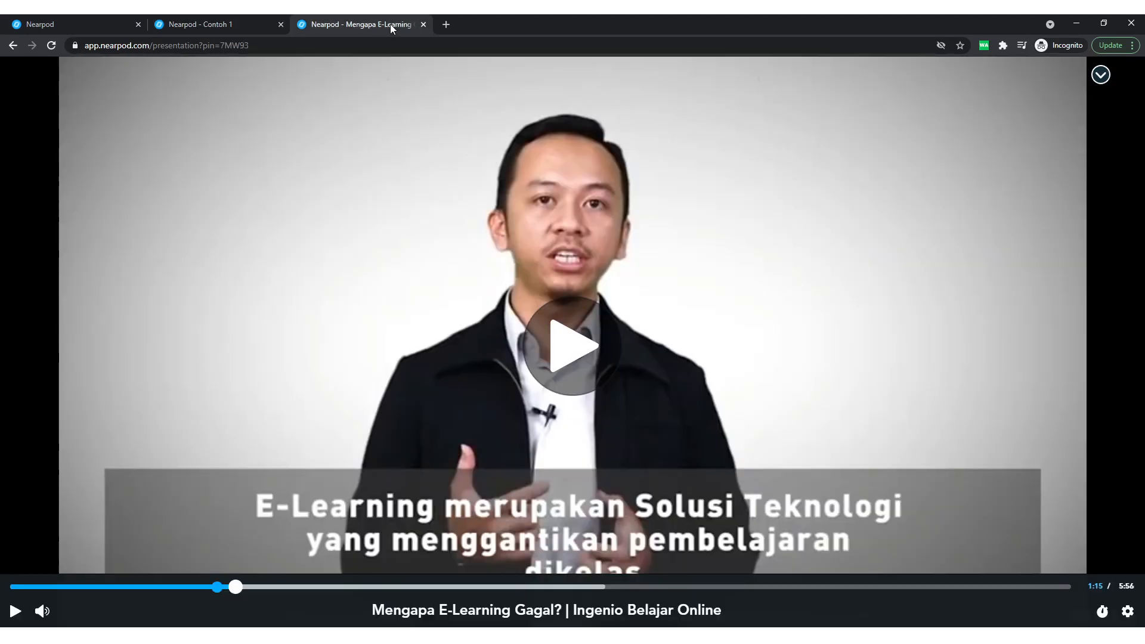
{"action": "left_click", "coordinate": [68, 18]}
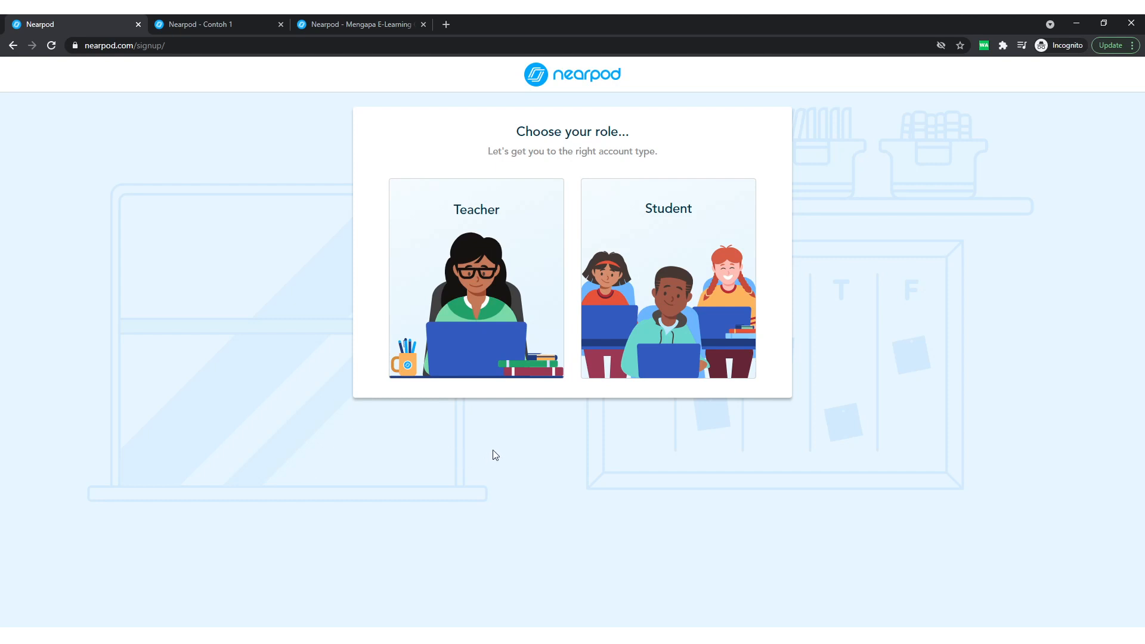
- Choose the Teacher role and look over the first and last name fields of the free teacher sign-up form
{"action": "left_click", "coordinate": [492, 297]}
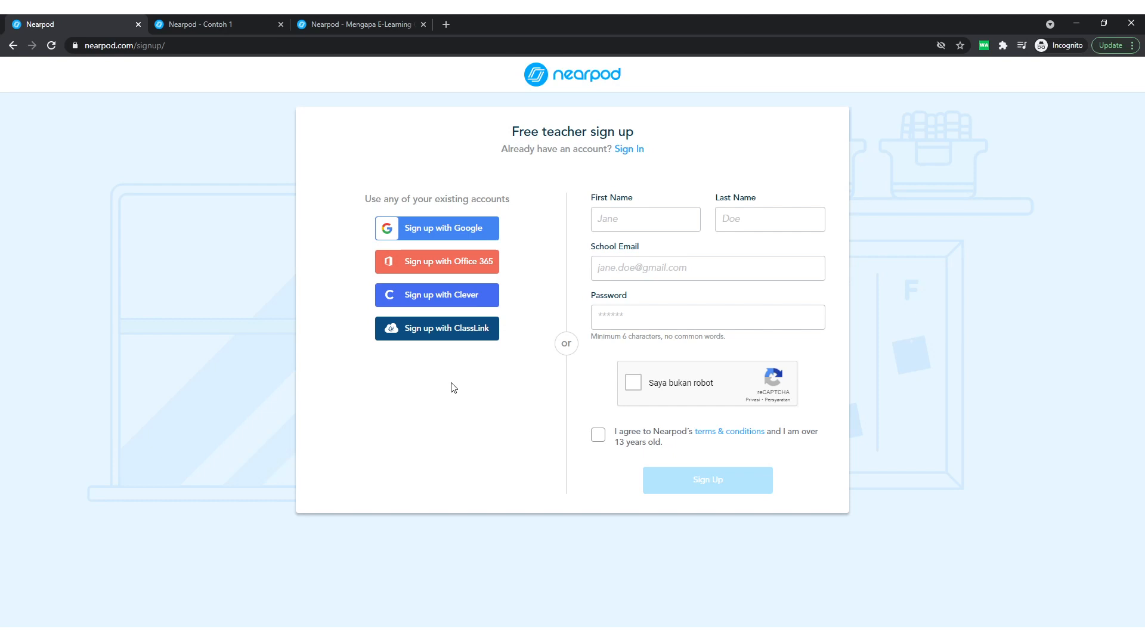
{"action": "left_click", "coordinate": [644, 219]}
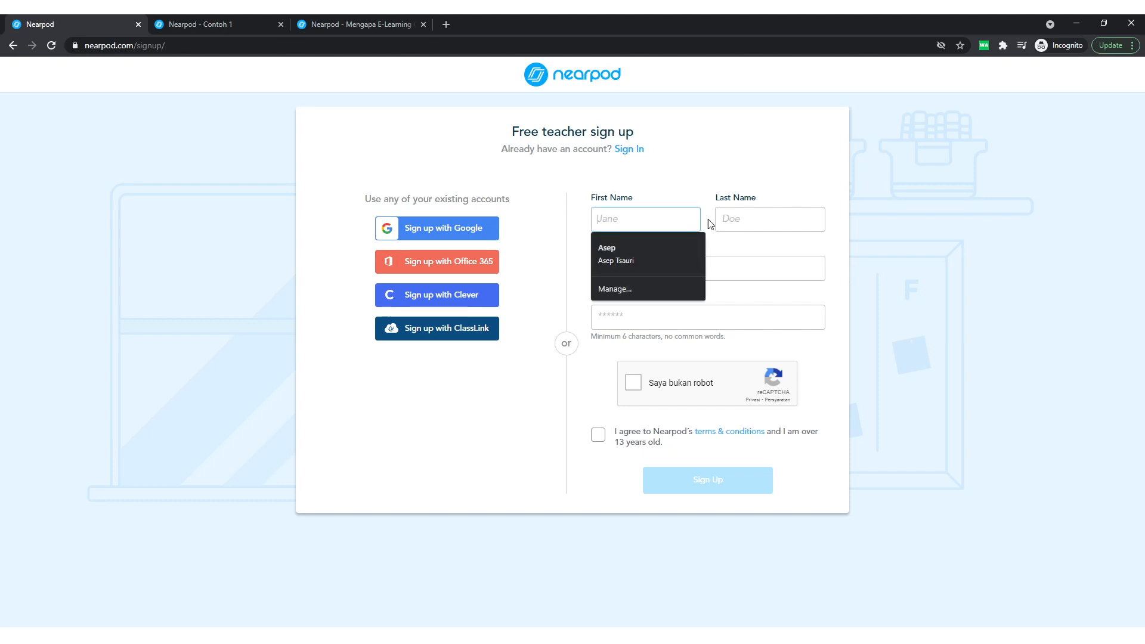
{"action": "left_click", "coordinate": [761, 229]}
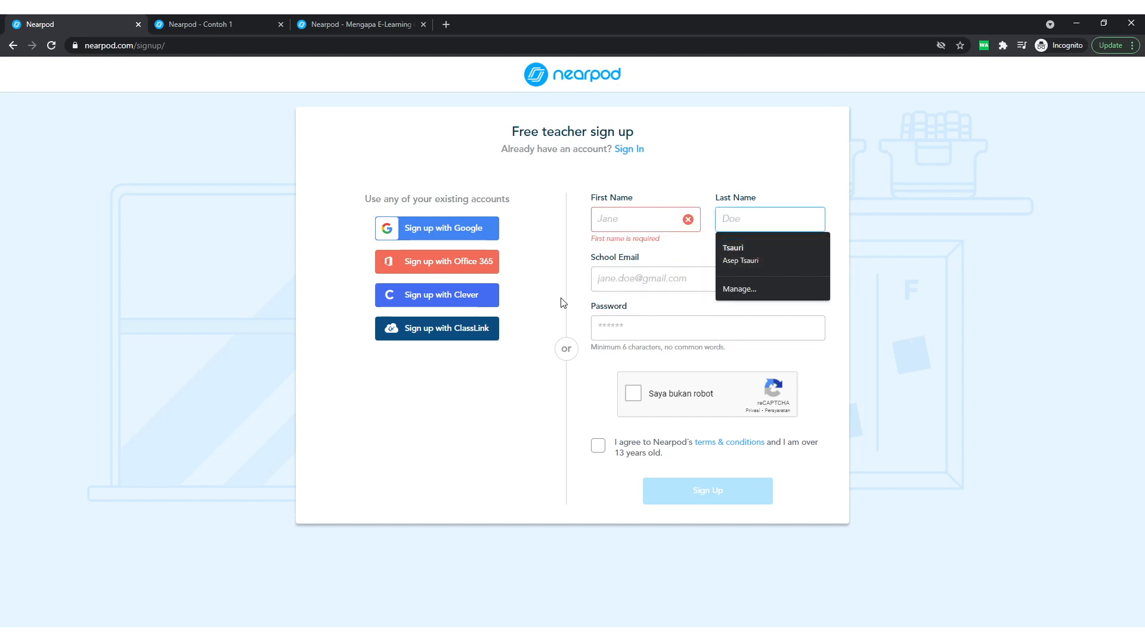
{"action": "left_click", "coordinate": [577, 291]}
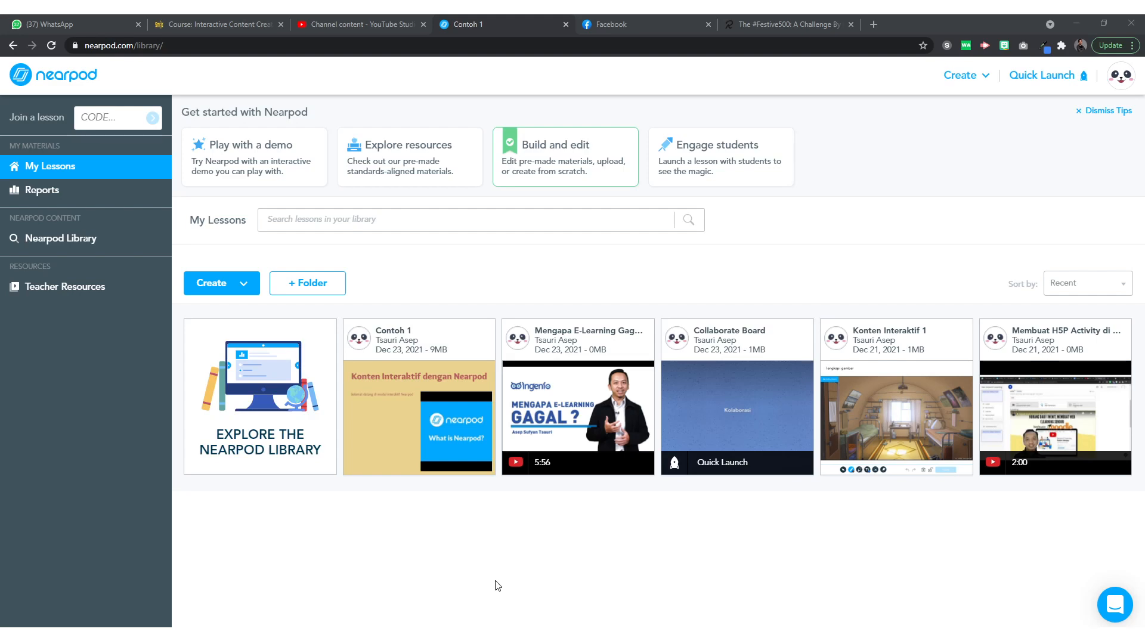
- Examine the launch, edit and preview options of the Mengapa E-Learning Gagal and Contoh 1 lessons in My Lessons, including Contoh 1's additional options
{"action": "mouse_move", "coordinate": [539, 472]}
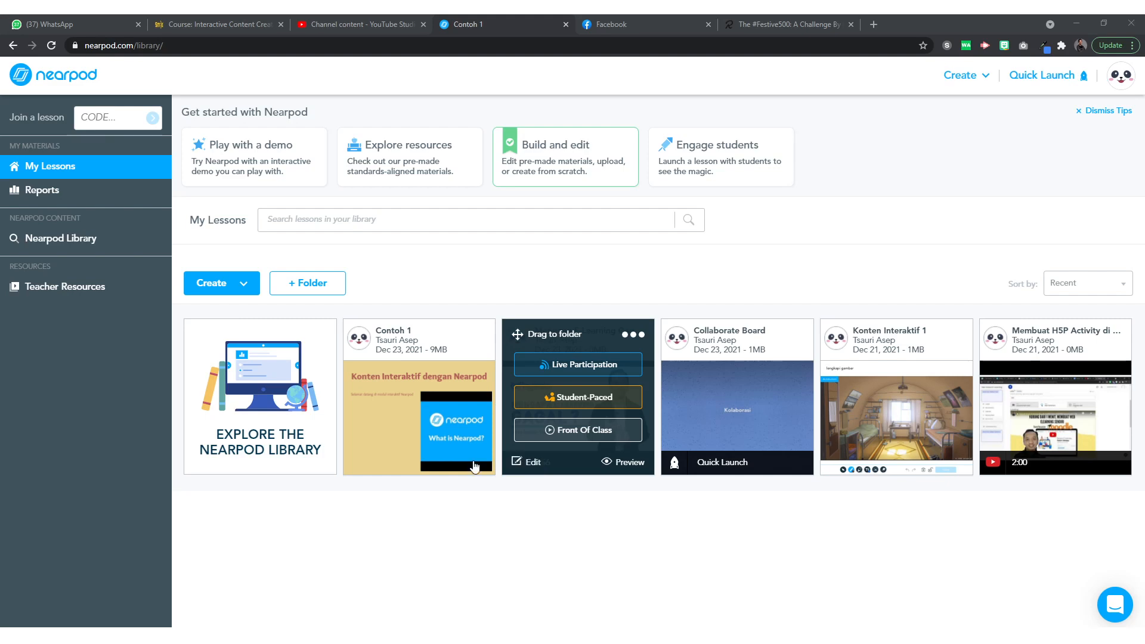
{"action": "mouse_move", "coordinate": [369, 470]}
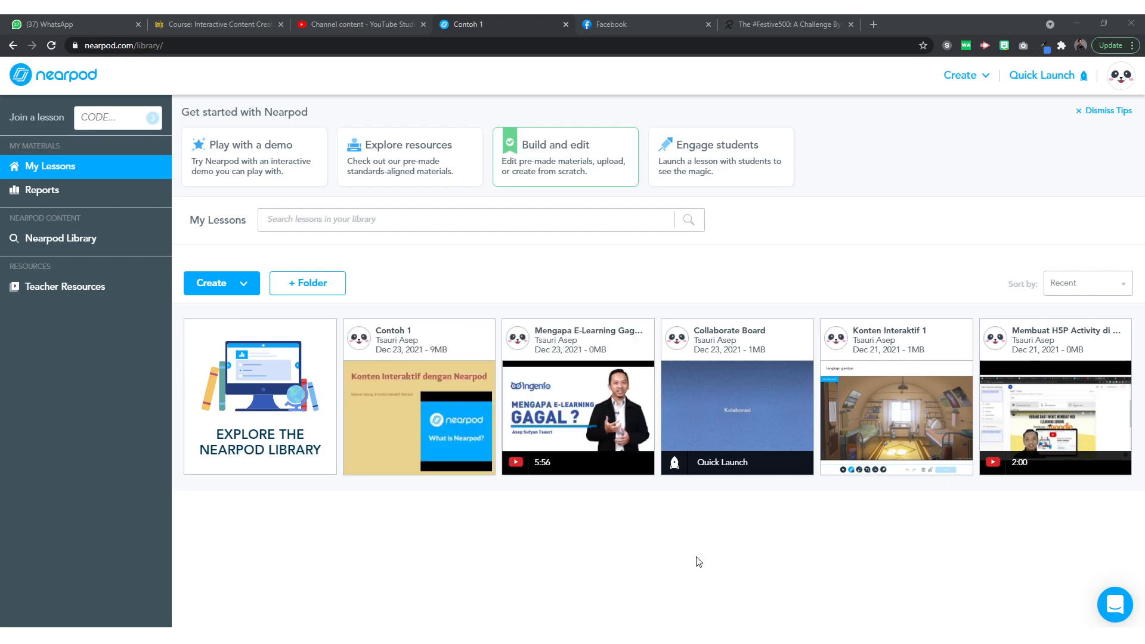
{"action": "mouse_move", "coordinate": [442, 443]}
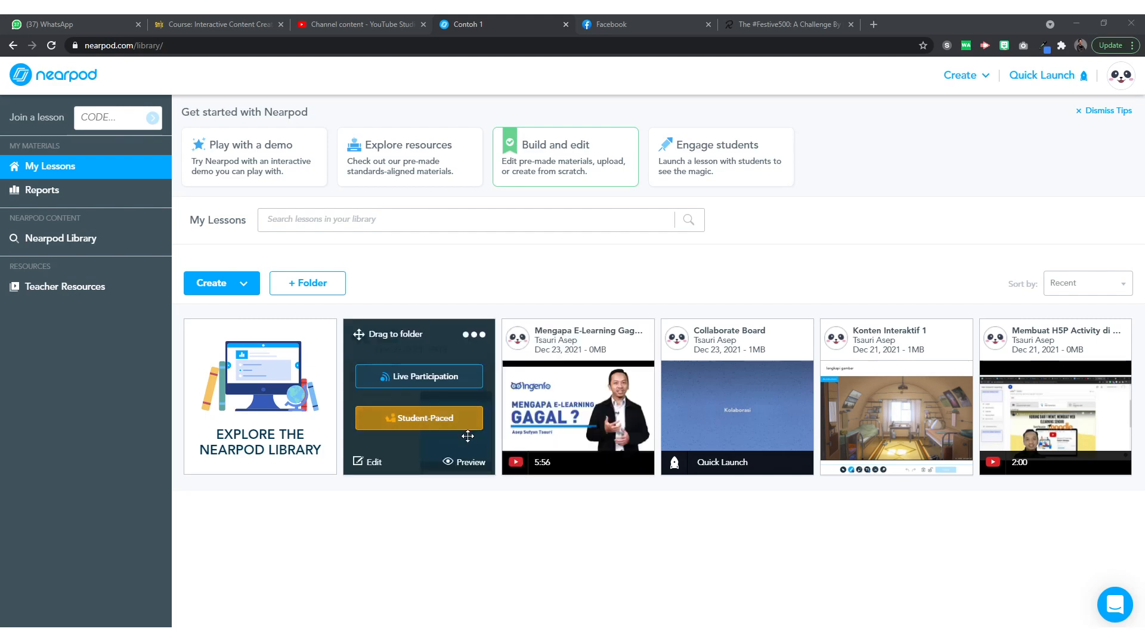
{"action": "left_click", "coordinate": [476, 337]}
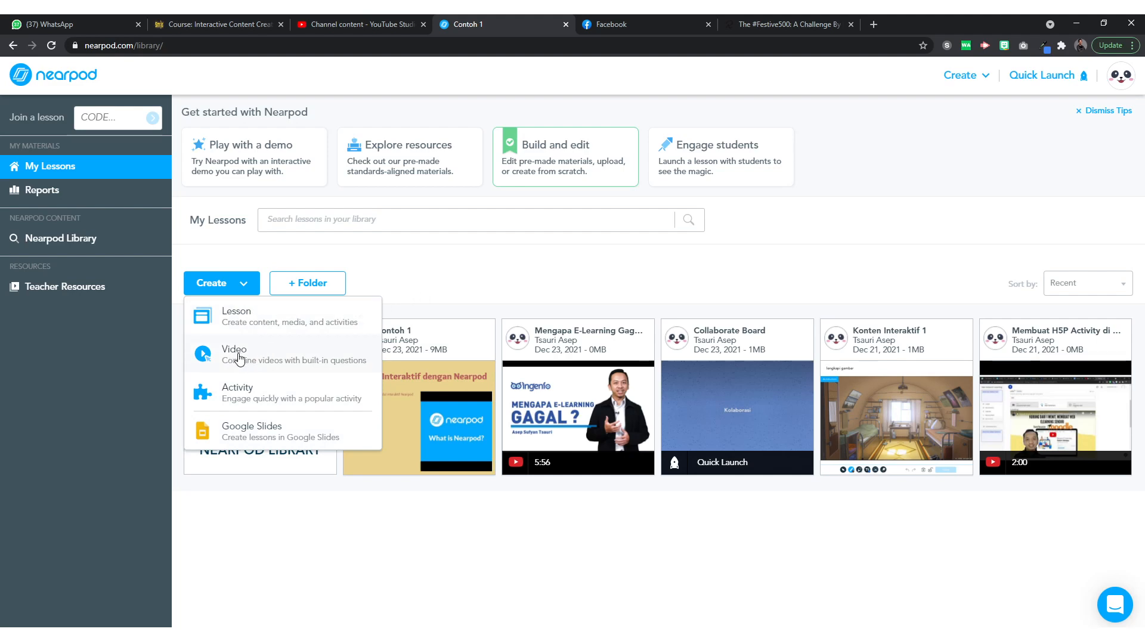
- Start creating a new interactive video and browse the ready-made videos in the Video Library
{"action": "left_click", "coordinate": [388, 355]}
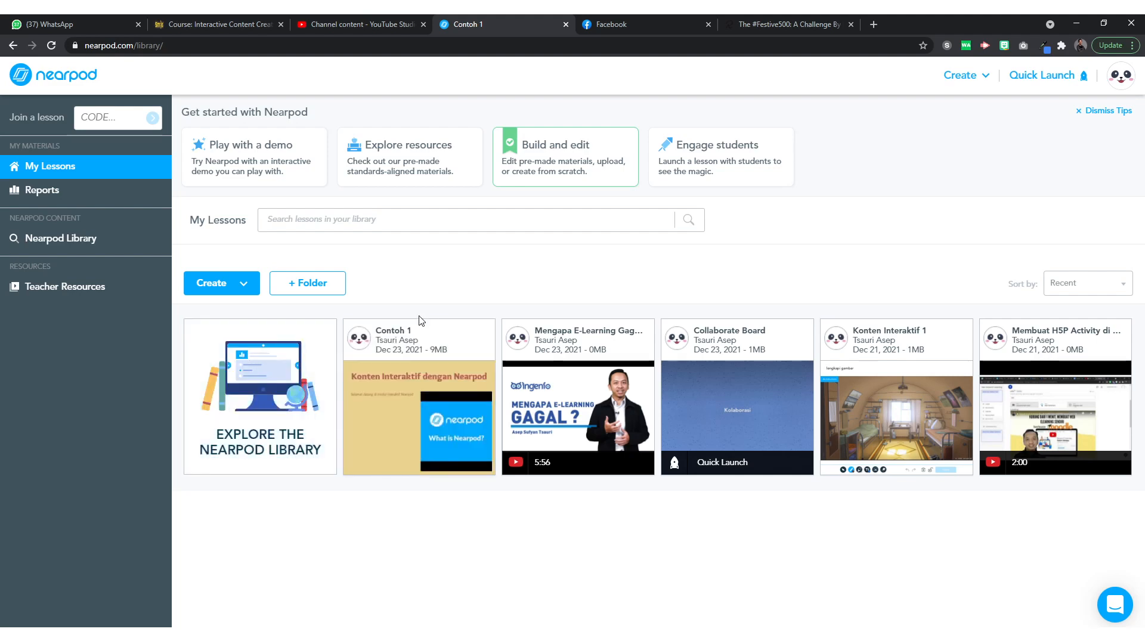
{"action": "key", "text": "F5"}
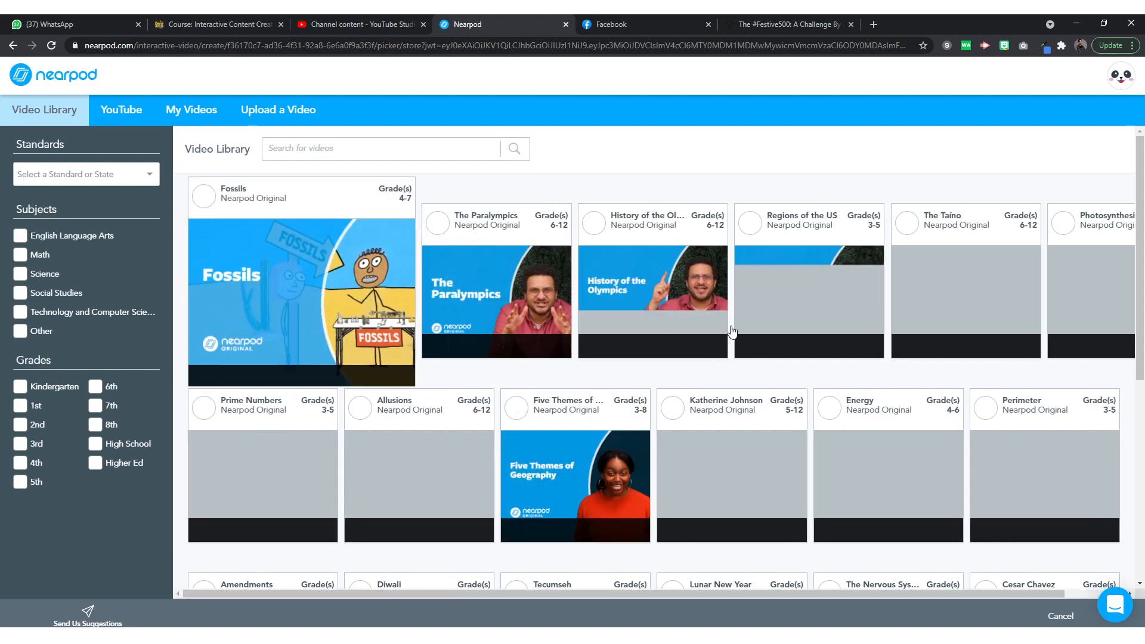
{"action": "scroll", "coordinate": [610, 497], "scroll_direction": "down", "scroll_amount": 1}
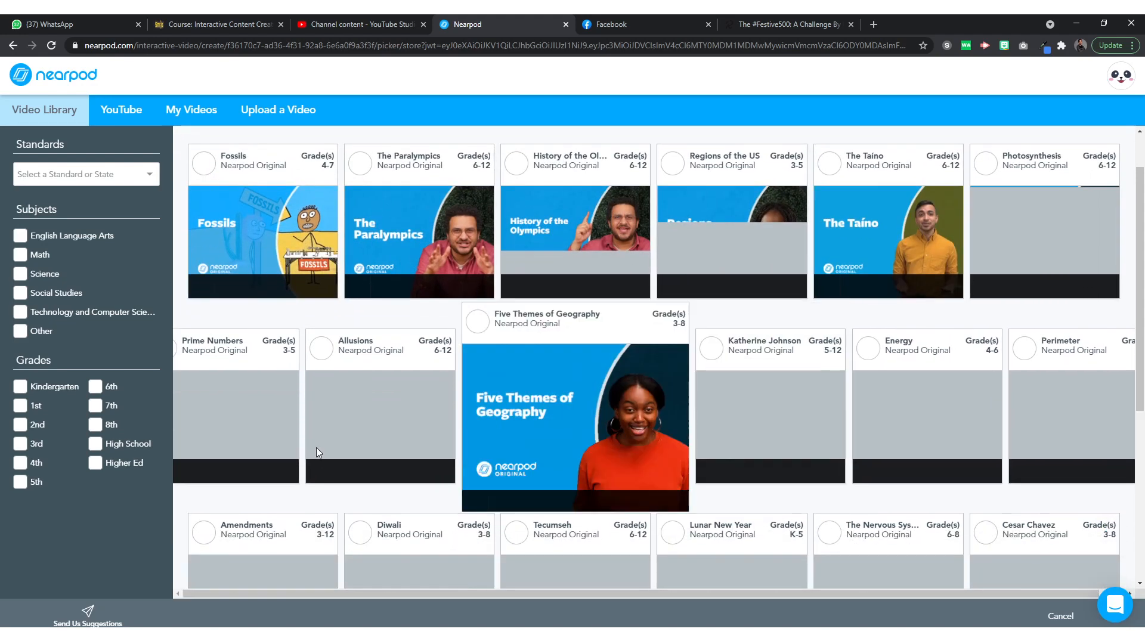
{"action": "scroll", "coordinate": [315, 382], "scroll_direction": "down", "scroll_amount": 2}
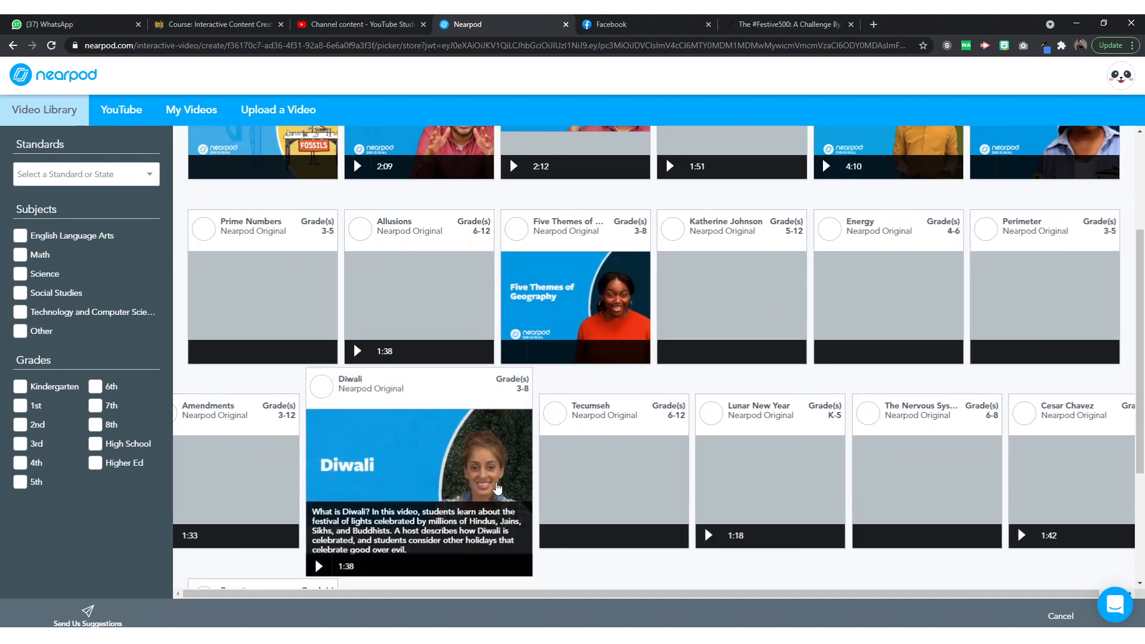
{"action": "scroll", "coordinate": [492, 482], "scroll_direction": "up", "scroll_amount": 3}
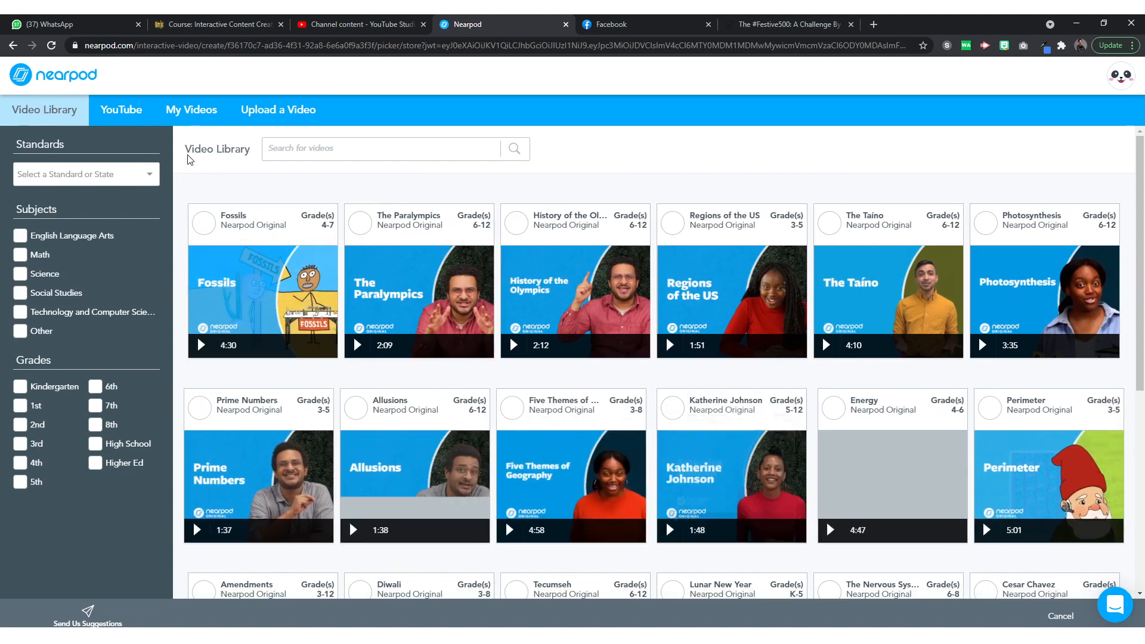
- View the other sources for the new interactive video: YouTube, My Videos and Upload a Video
{"action": "left_click", "coordinate": [137, 116]}
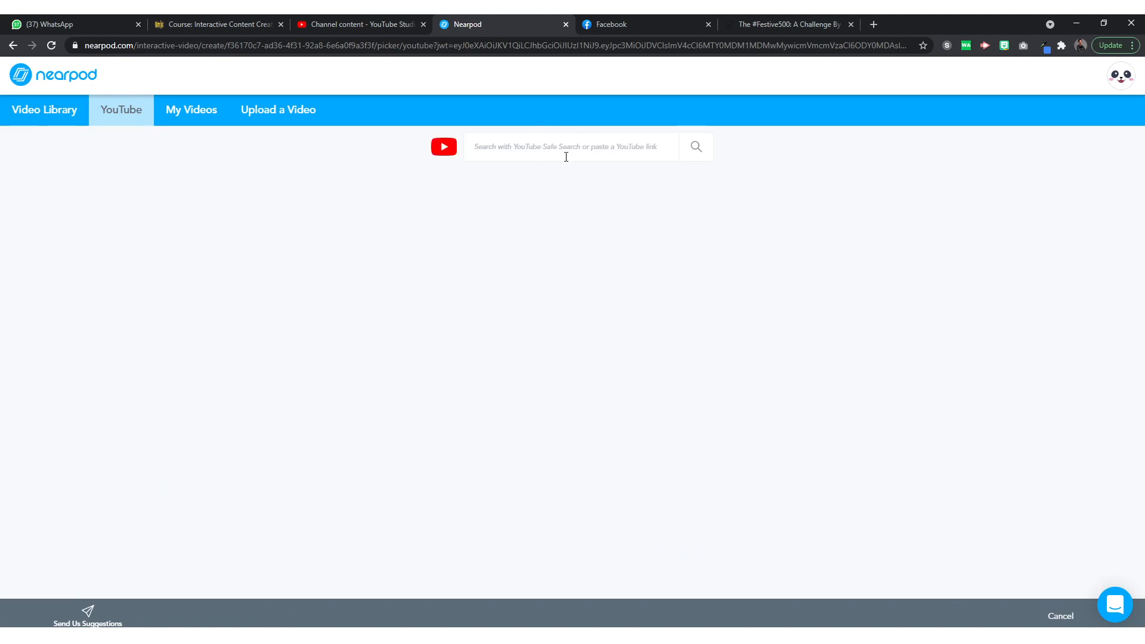
{"action": "left_click", "coordinate": [189, 118]}
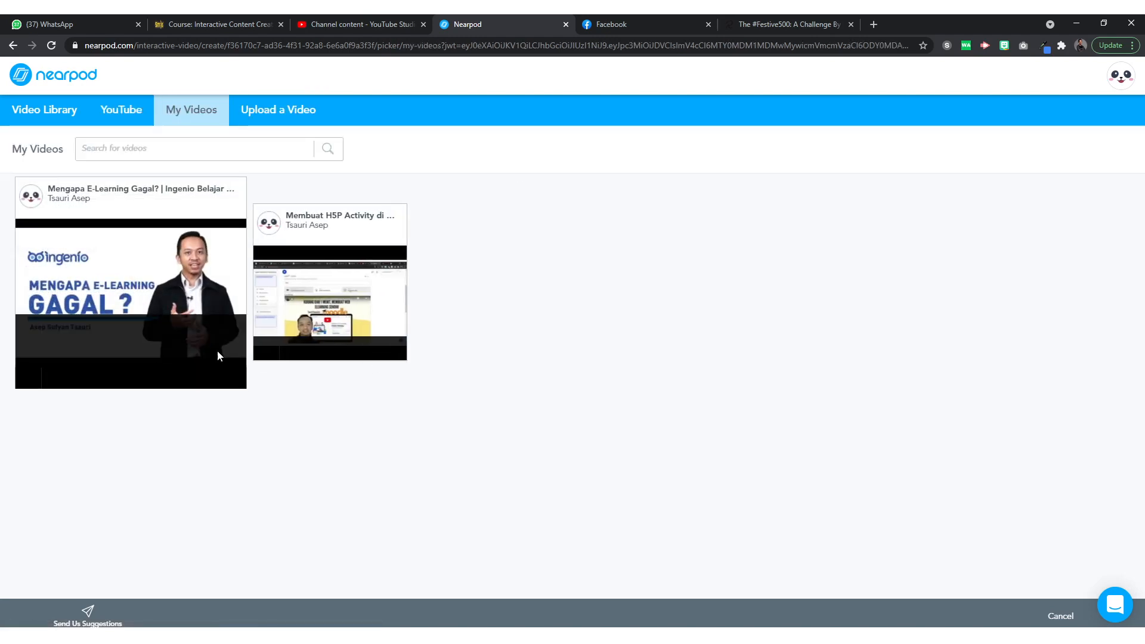
{"action": "left_click", "coordinate": [296, 110]}
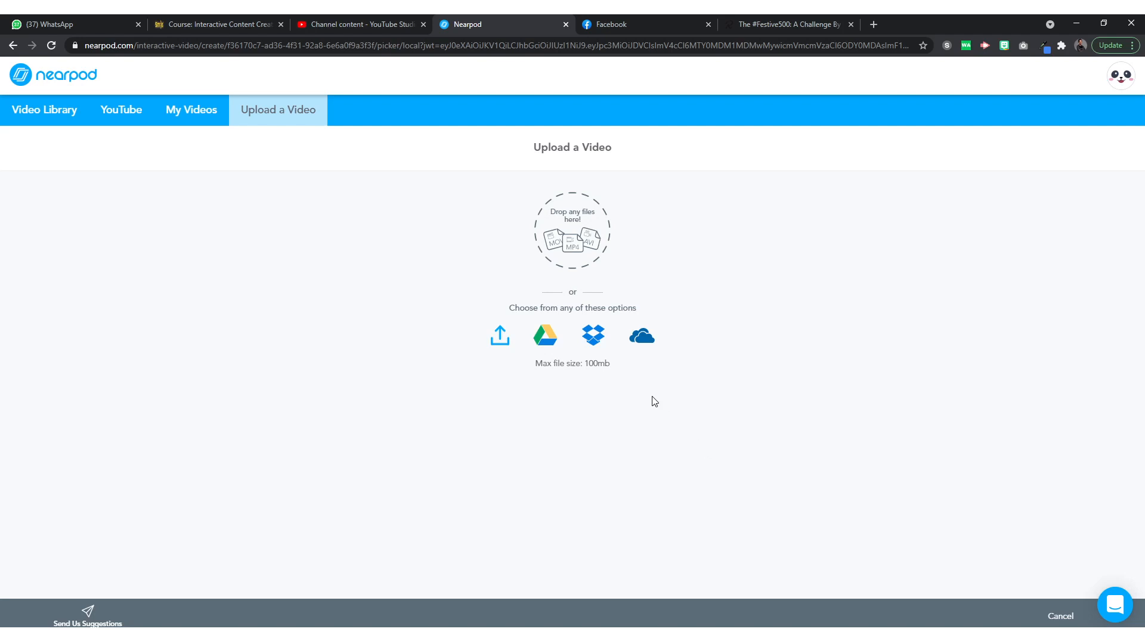
- Check the option to upload a video from the computer and the maximum file size allowed
{"action": "left_click", "coordinate": [500, 336]}
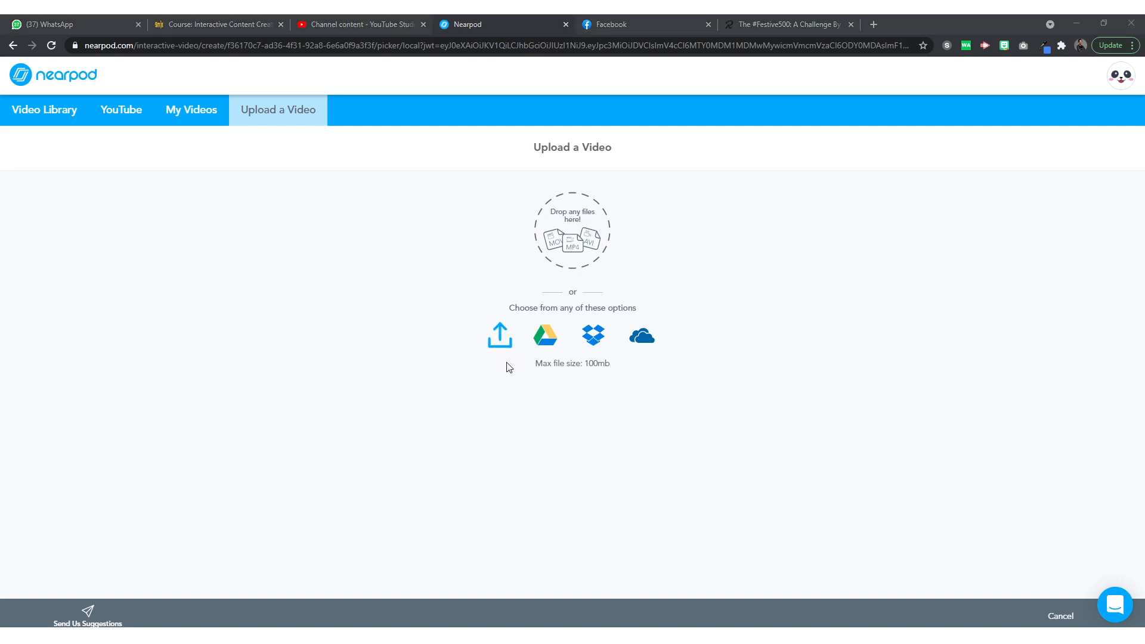
{"action": "left_click", "coordinate": [430, 284]}
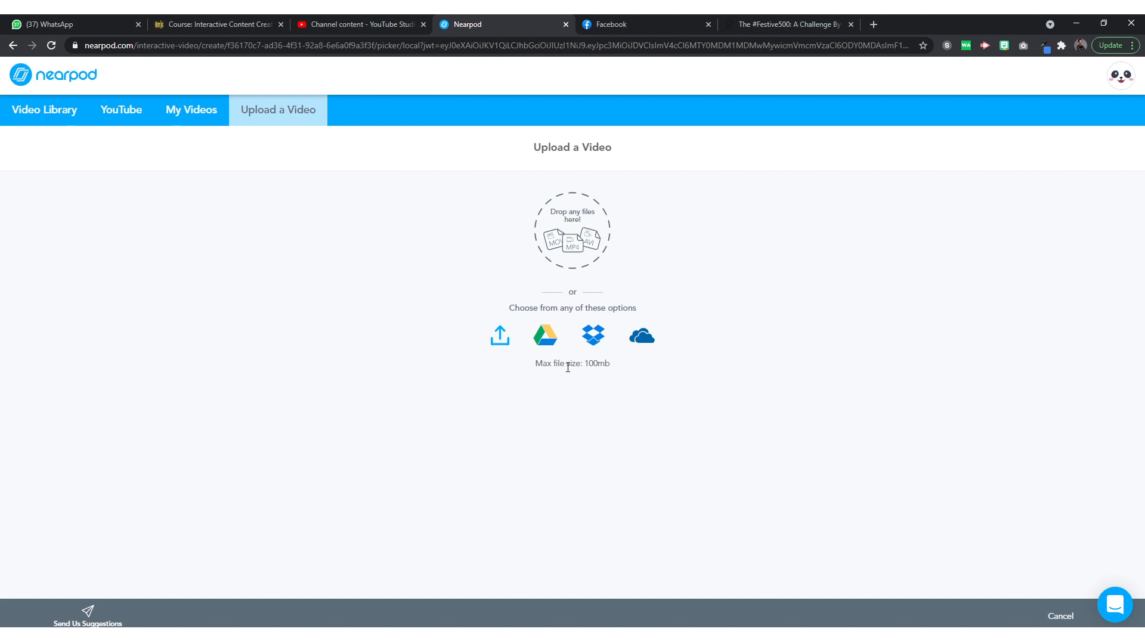
{"action": "left_click_drag", "start_coordinate": [568, 367], "coordinate": [619, 374]}
- Search YouTube videos for "nearpod", browse the results and clear the search text
{"action": "left_click", "coordinate": [135, 127]}
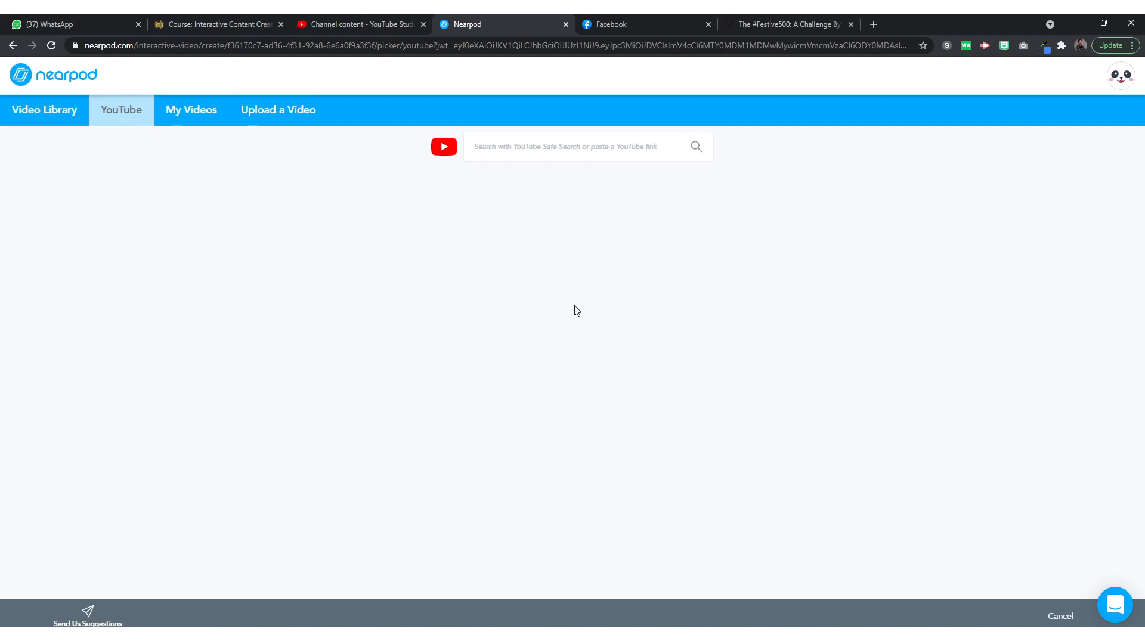
{"action": "type", "text": "nearpod"}
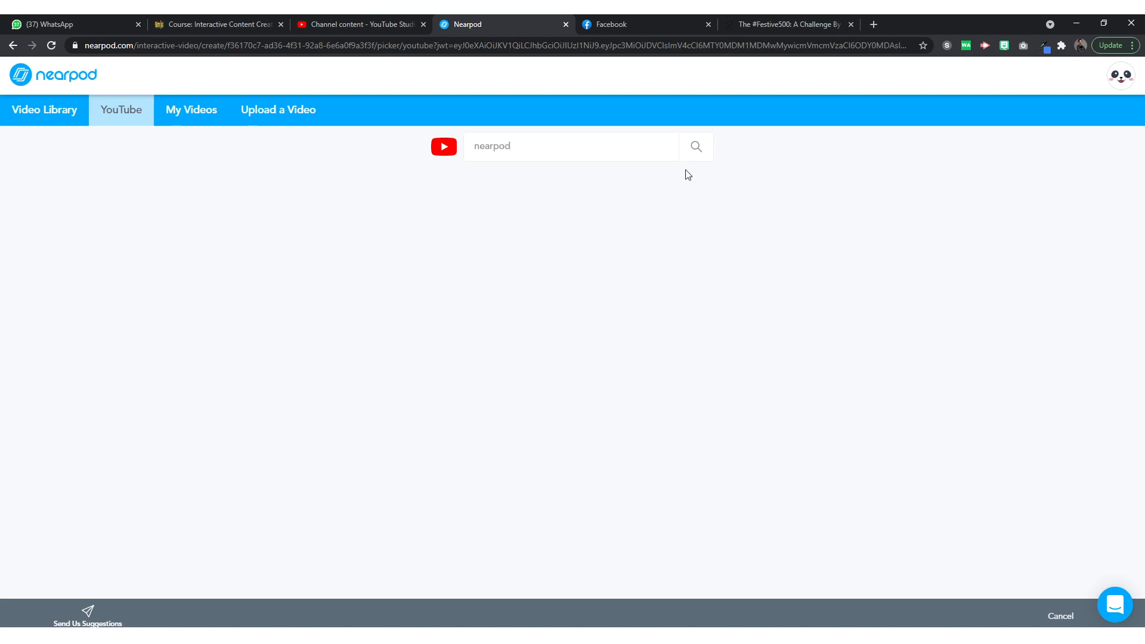
{"action": "left_click", "coordinate": [695, 149]}
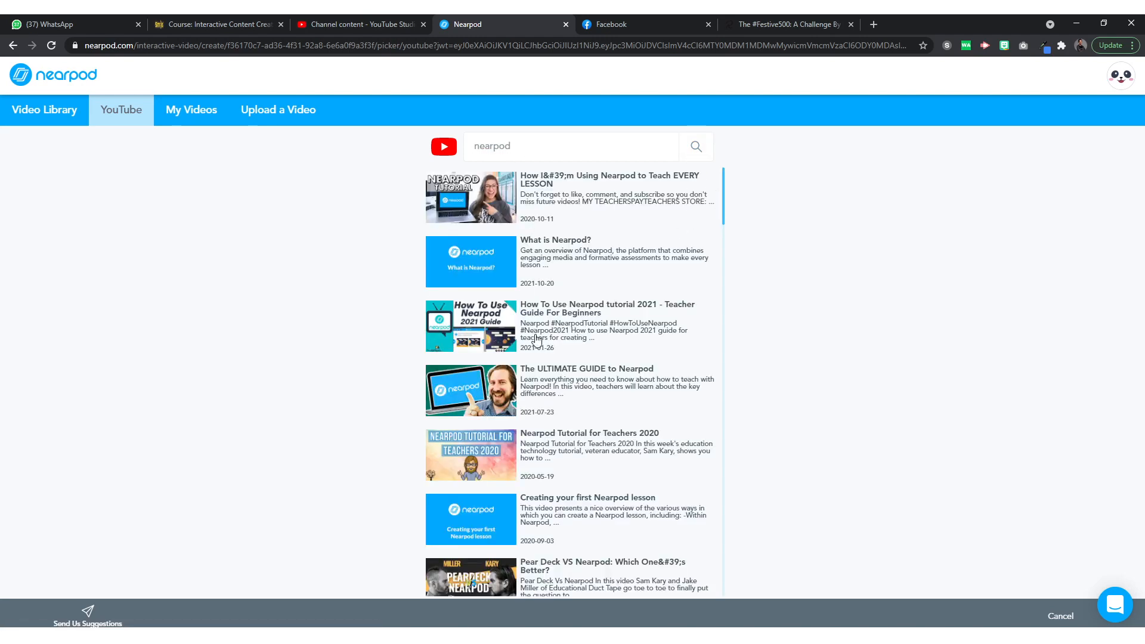
{"action": "scroll", "coordinate": [546, 370], "scroll_direction": "down", "scroll_amount": 3}
{"action": "scroll", "coordinate": [554, 391], "scroll_direction": "down", "scroll_amount": 6}
{"action": "scroll", "coordinate": [558, 448], "scroll_direction": "up", "scroll_amount": 9}
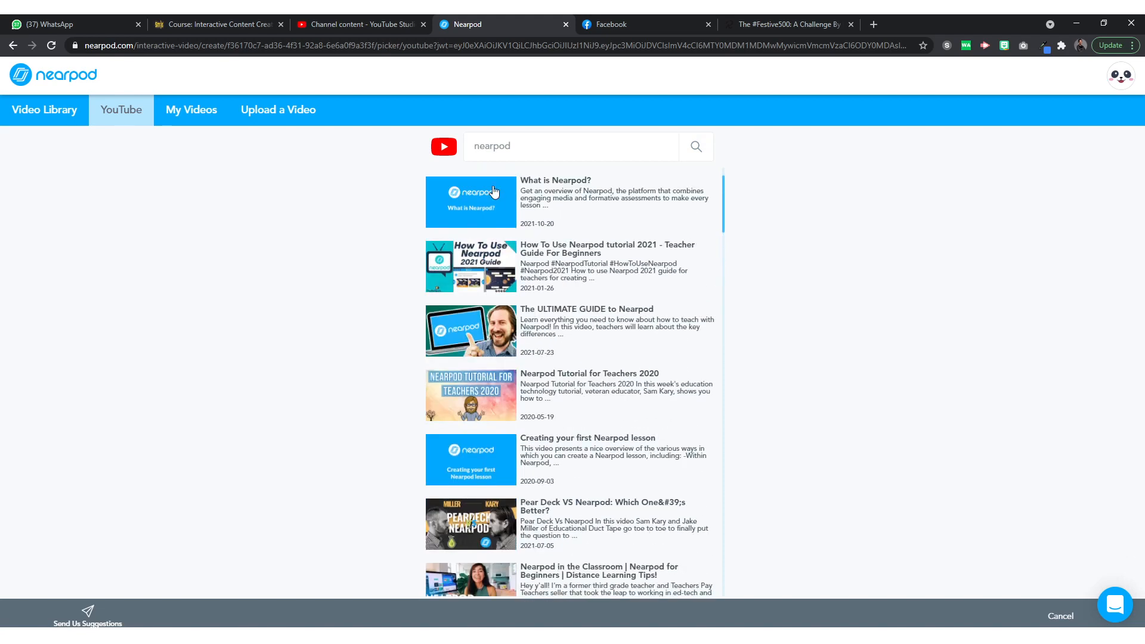
{"action": "left_click_drag", "start_coordinate": [539, 146], "coordinate": [451, 138]}
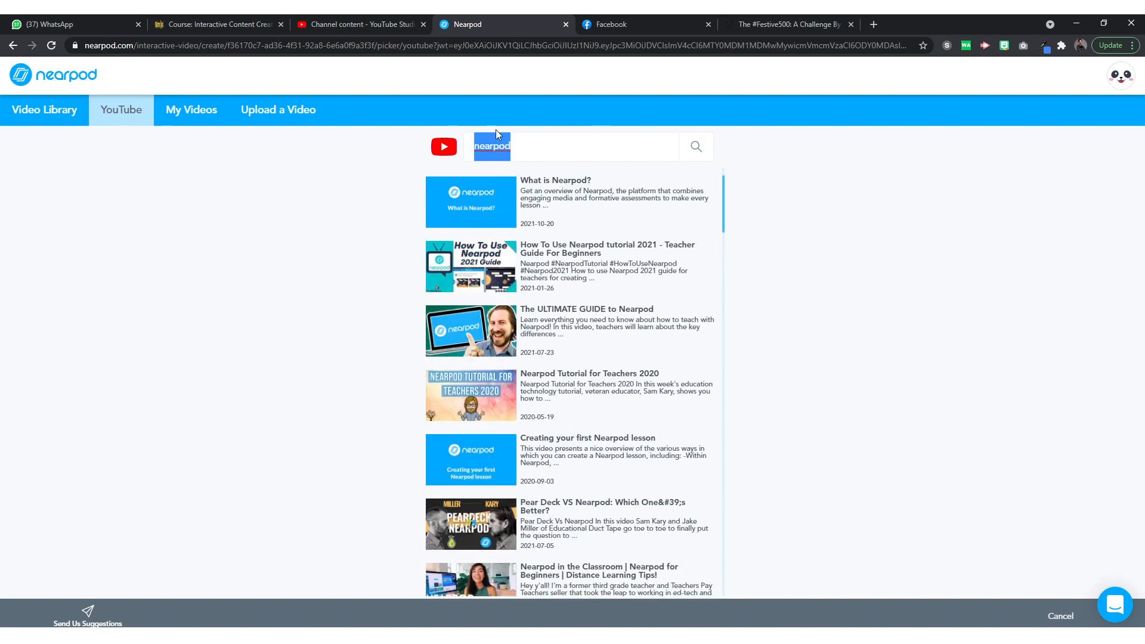
{"action": "key", "text": "BackSpace"}
- Switch to YouTube Studio and copy the shareable link of the video Tutorial Canva untuk Video Pembelajaran
{"action": "left_click", "coordinate": [374, 21]}
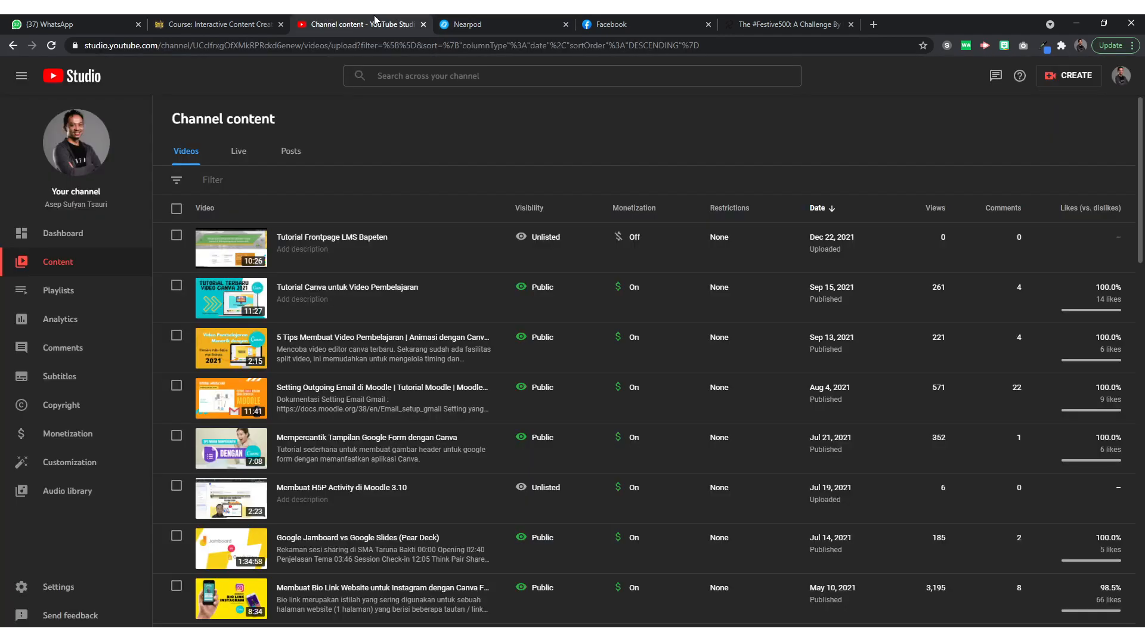
{"action": "scroll", "coordinate": [468, 349], "scroll_direction": "down", "scroll_amount": 1}
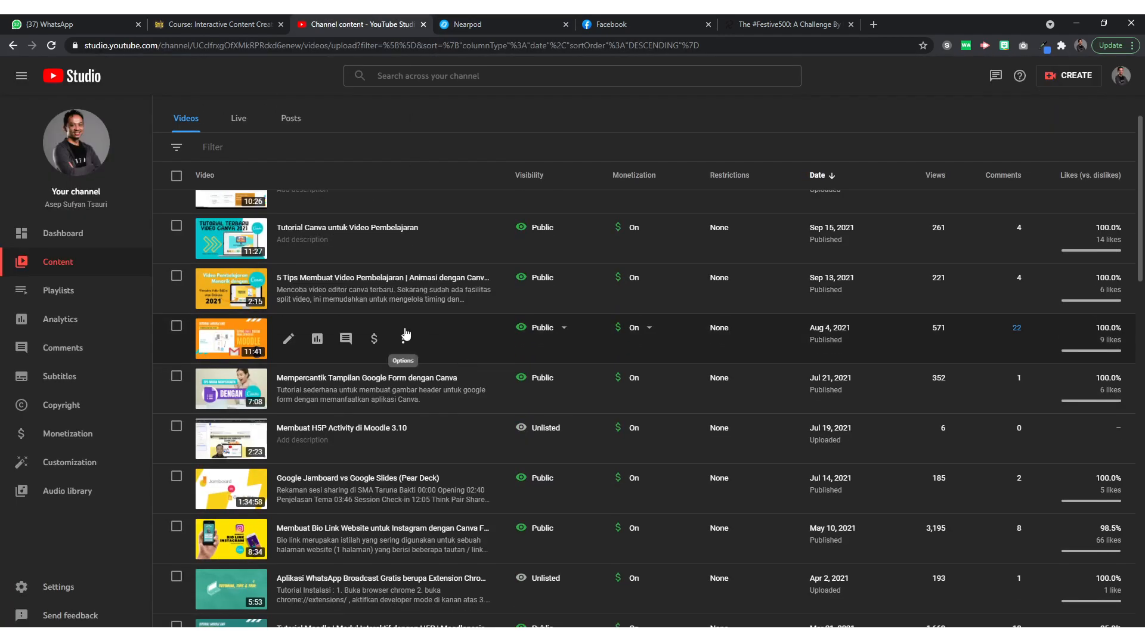
{"action": "scroll", "coordinate": [411, 274], "scroll_direction": "up", "scroll_amount": 1}
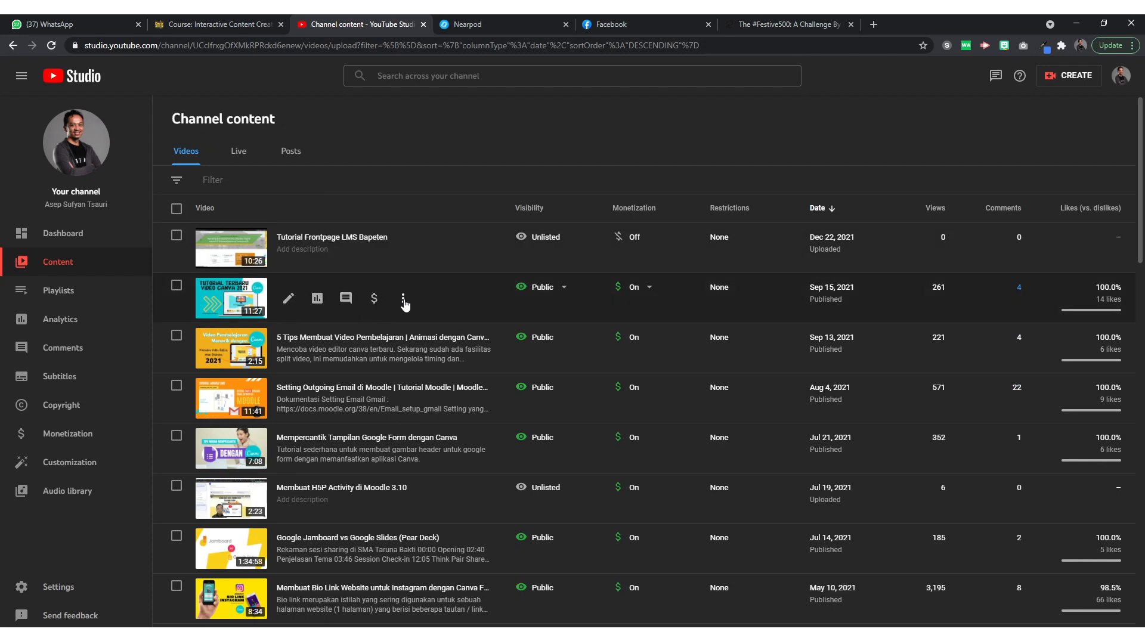
{"action": "left_click", "coordinate": [404, 297]}
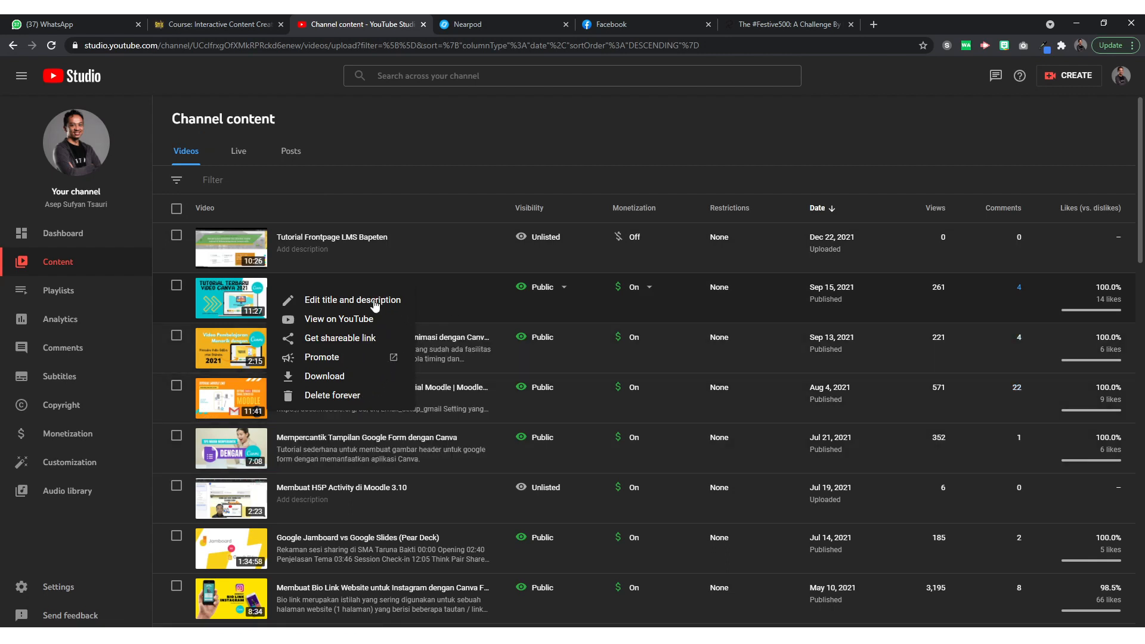
{"action": "left_click", "coordinate": [335, 341]}
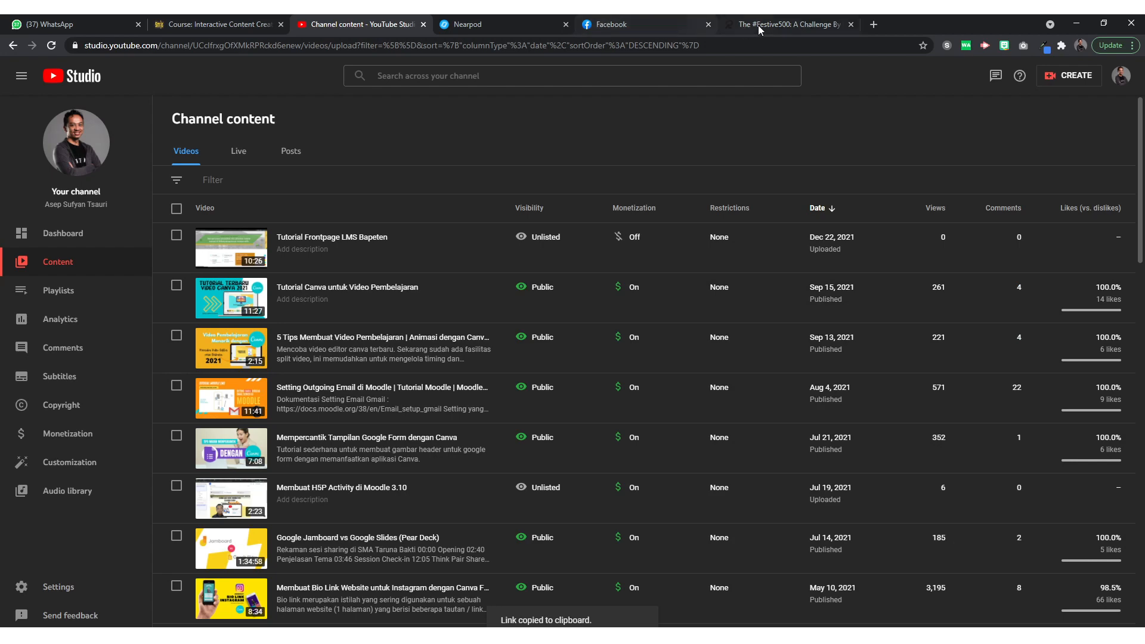
- Return to Nearpod, look up the copied YouTube link and save Tutorial Canva untuk Video Pembelajaran as the interactive video's source
{"action": "left_click", "coordinate": [482, 25]}
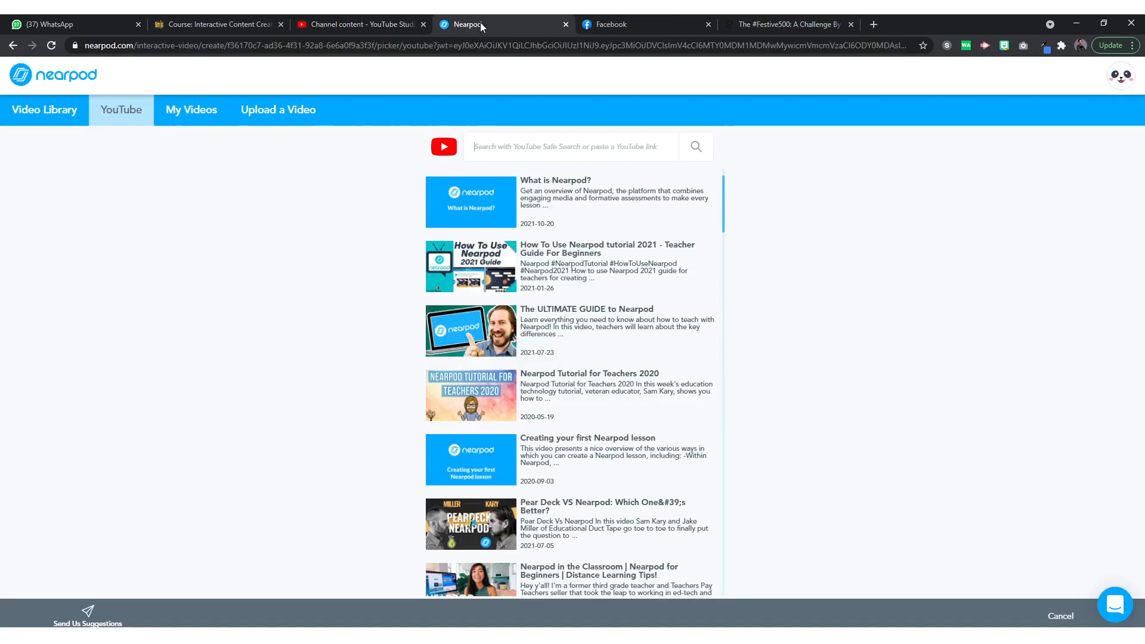
{"action": "left_click", "coordinate": [535, 144]}
{"action": "key", "text": "ctrl+v"}
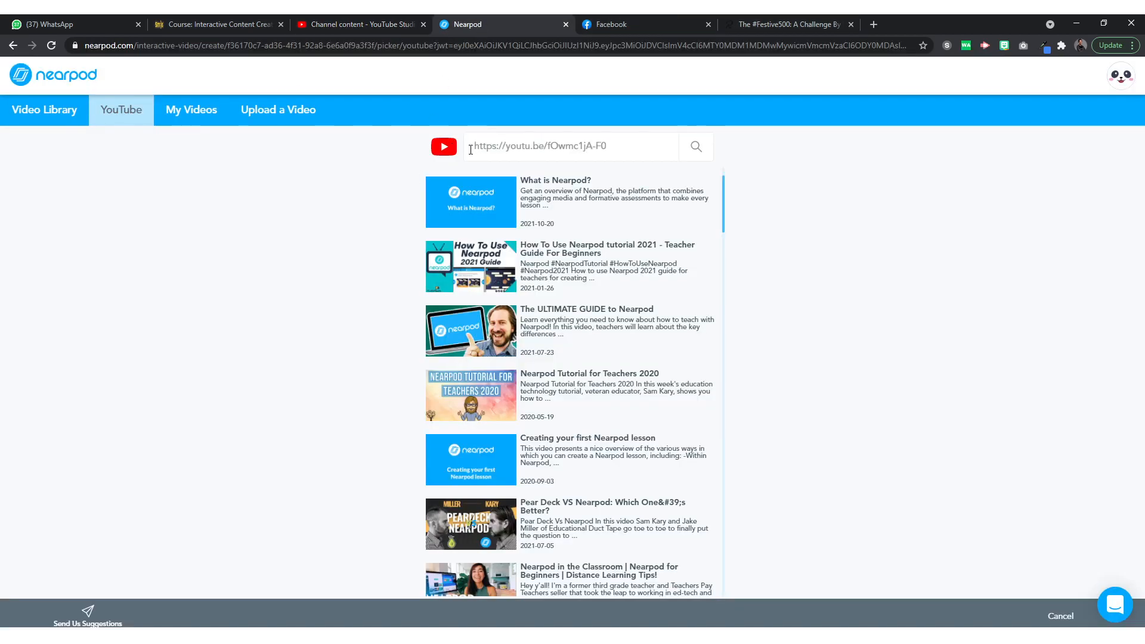
{"action": "left_click", "coordinate": [696, 149]}
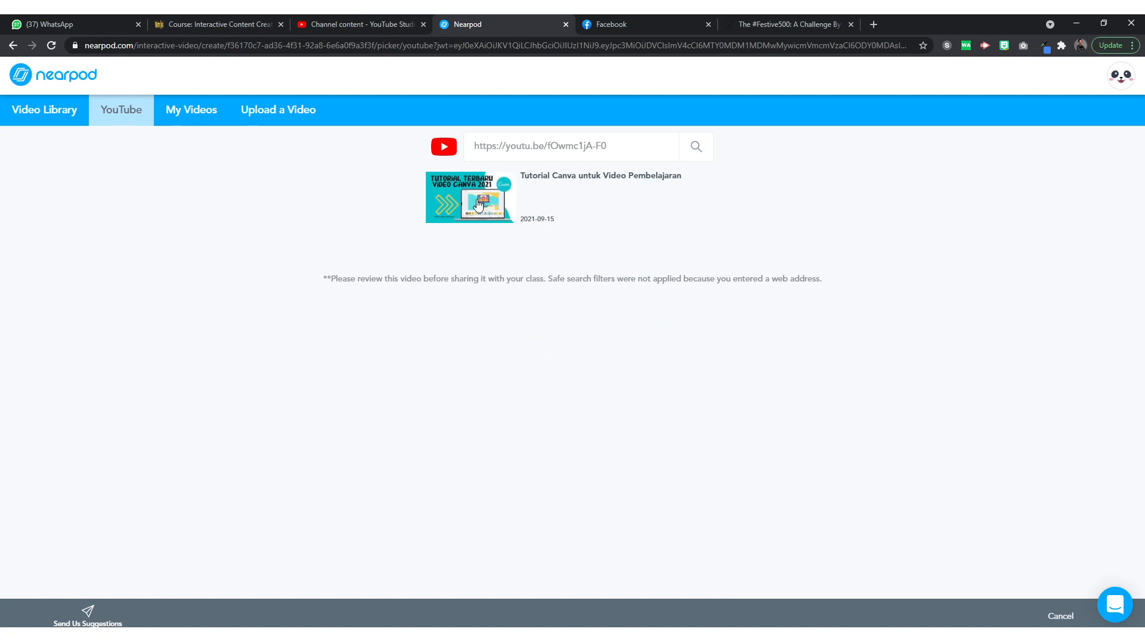
{"action": "left_click", "coordinate": [558, 193]}
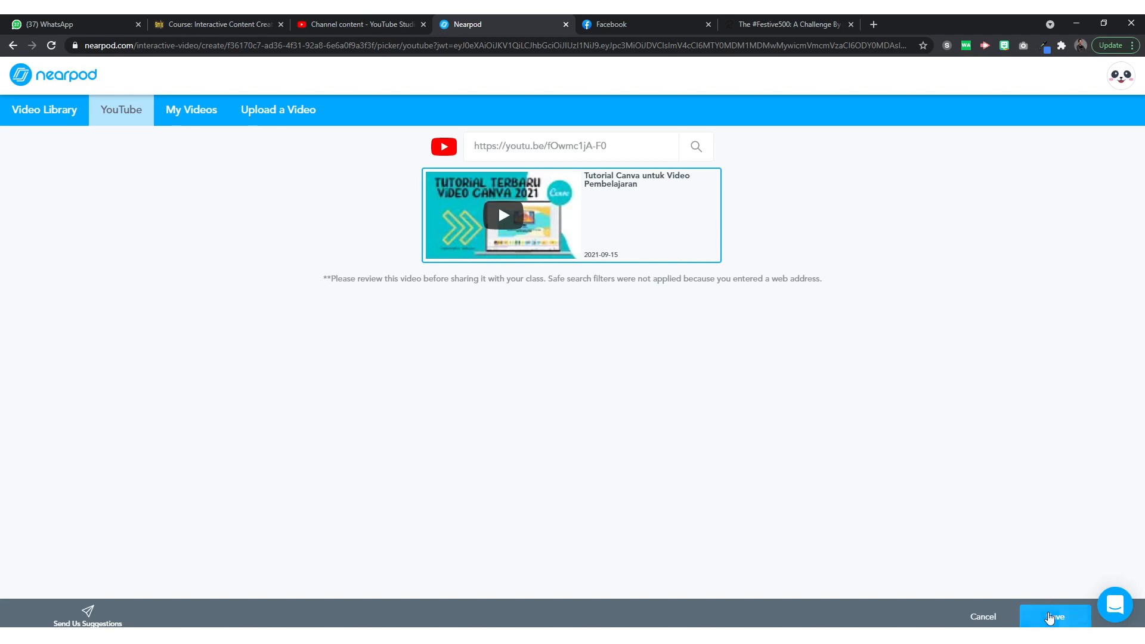
{"action": "left_click", "coordinate": [1052, 618]}
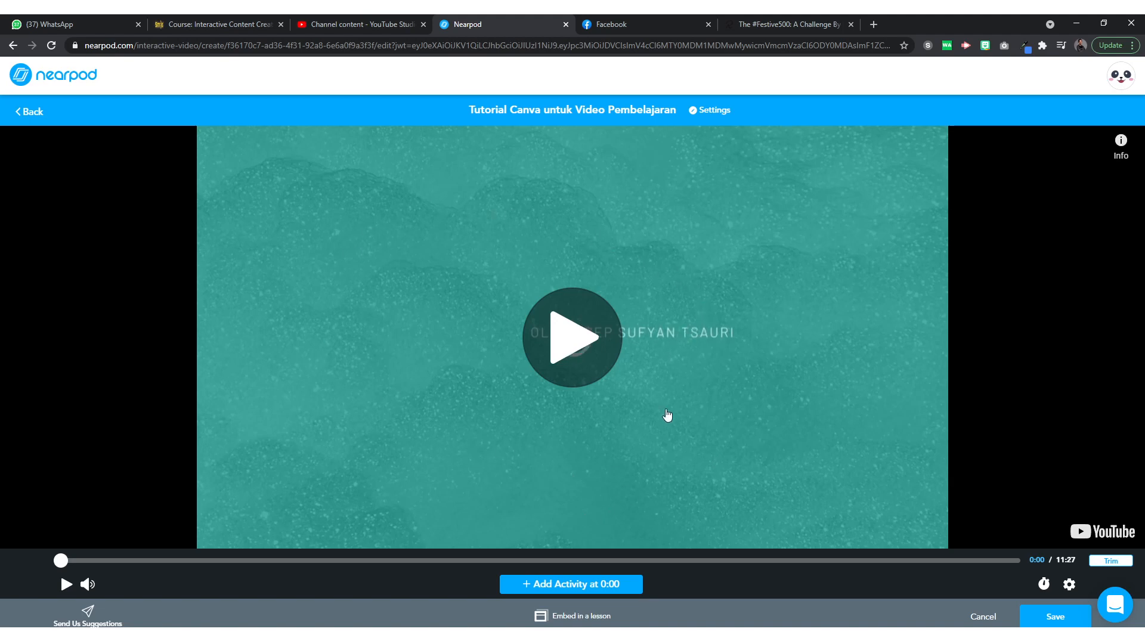
- View the interactive video's details without changing them, and trim the video to the section from 0:00 to 2:01
{"action": "left_click", "coordinate": [713, 111]}
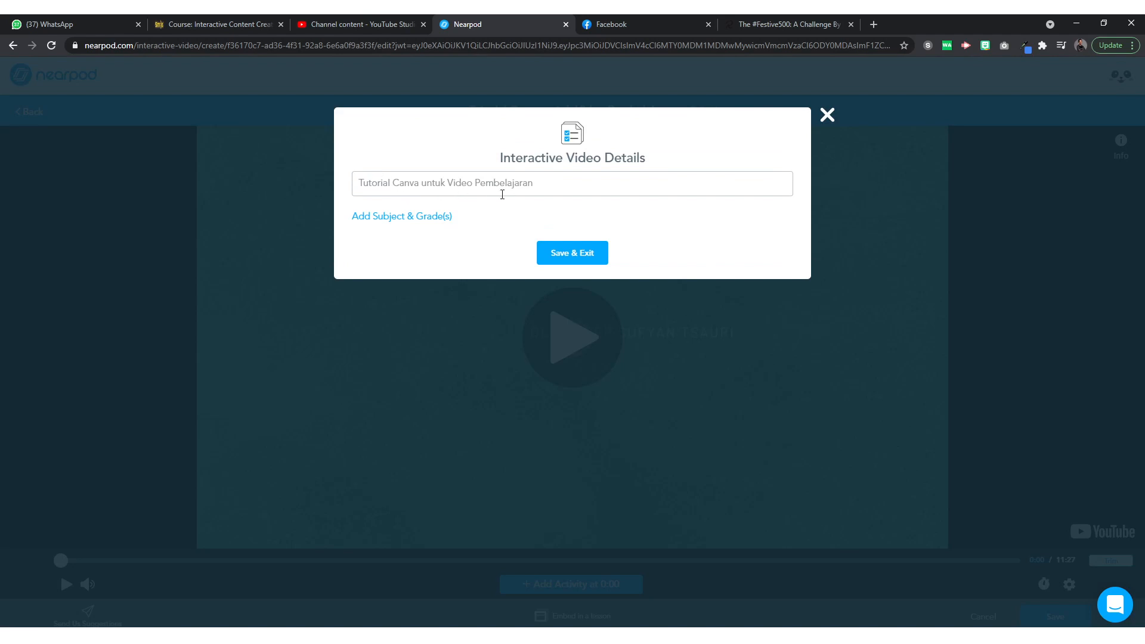
{"action": "left_click", "coordinate": [827, 116]}
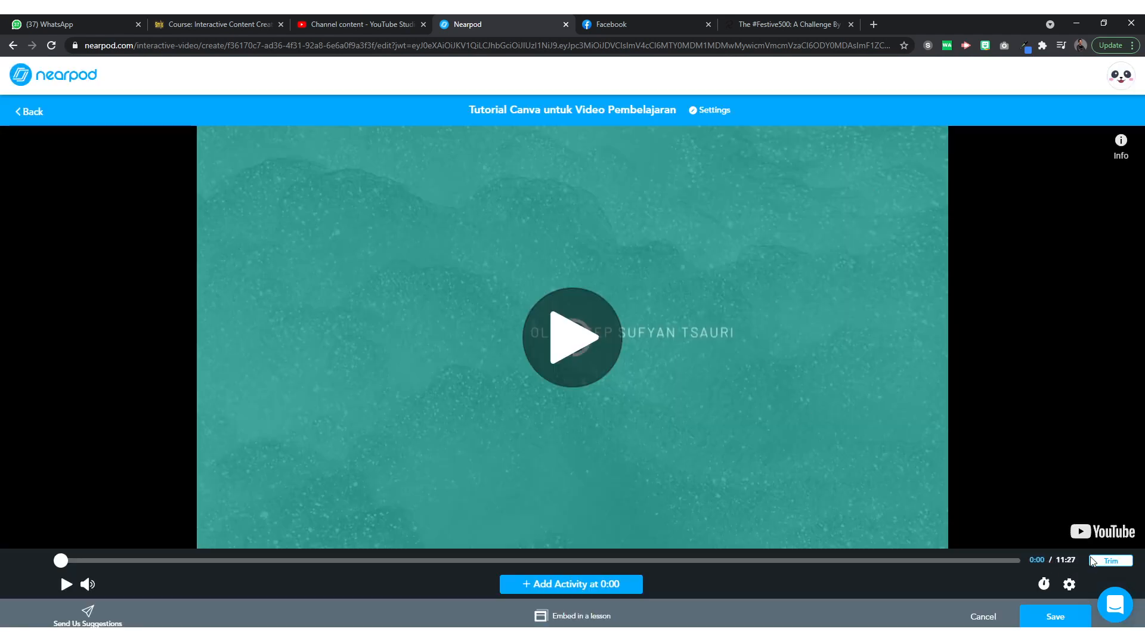
{"action": "left_click", "coordinate": [1113, 562]}
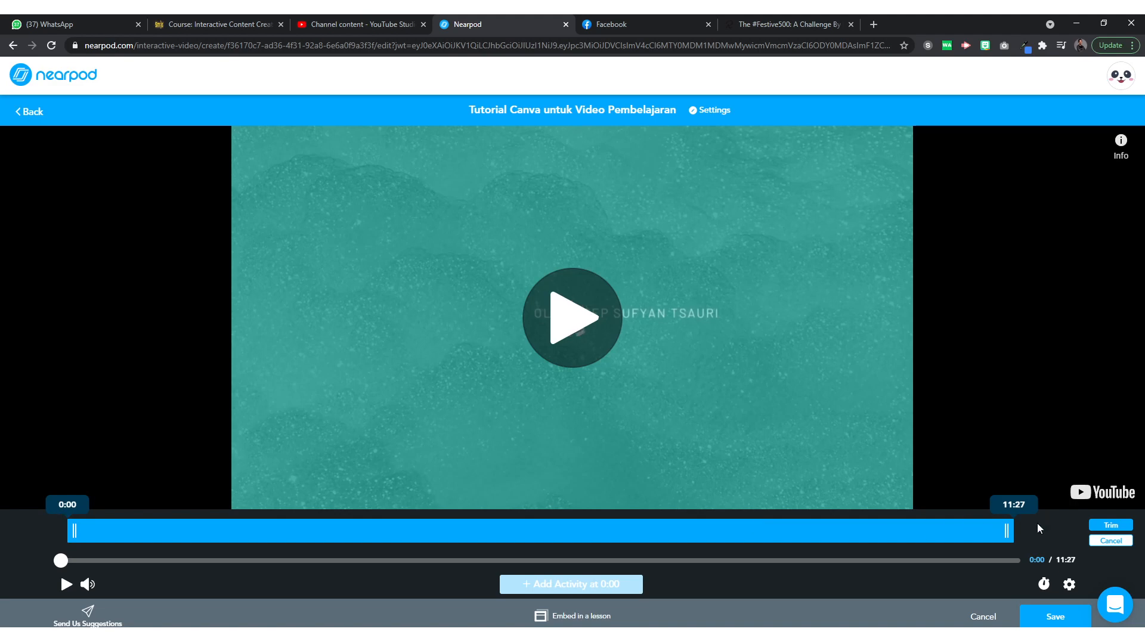
{"action": "left_click_drag", "start_coordinate": [1007, 530], "coordinate": [233, 532]}
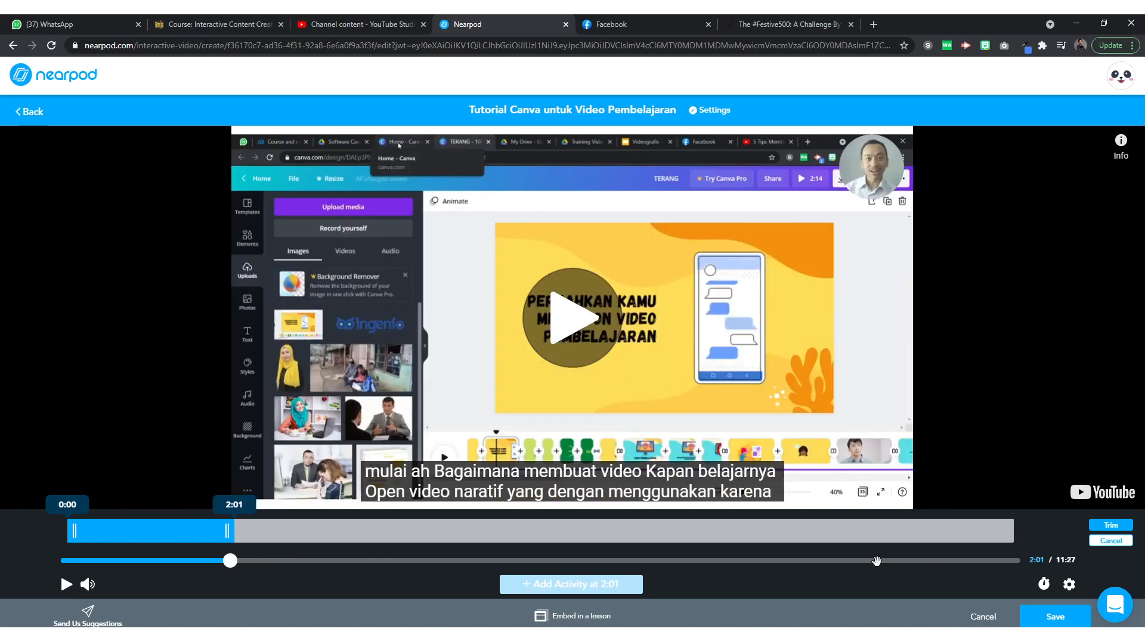
{"action": "left_click", "coordinate": [1101, 528]}
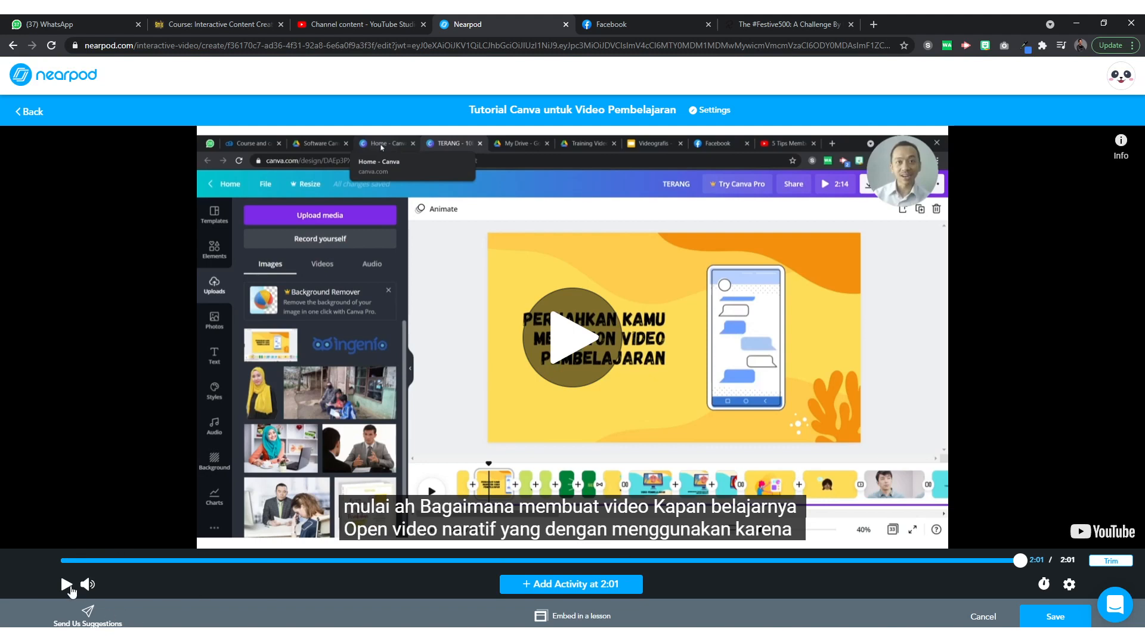
- Play part of the trimmed video from about 0:28 and set the playback position to 0:30
{"action": "left_click", "coordinate": [67, 584]}
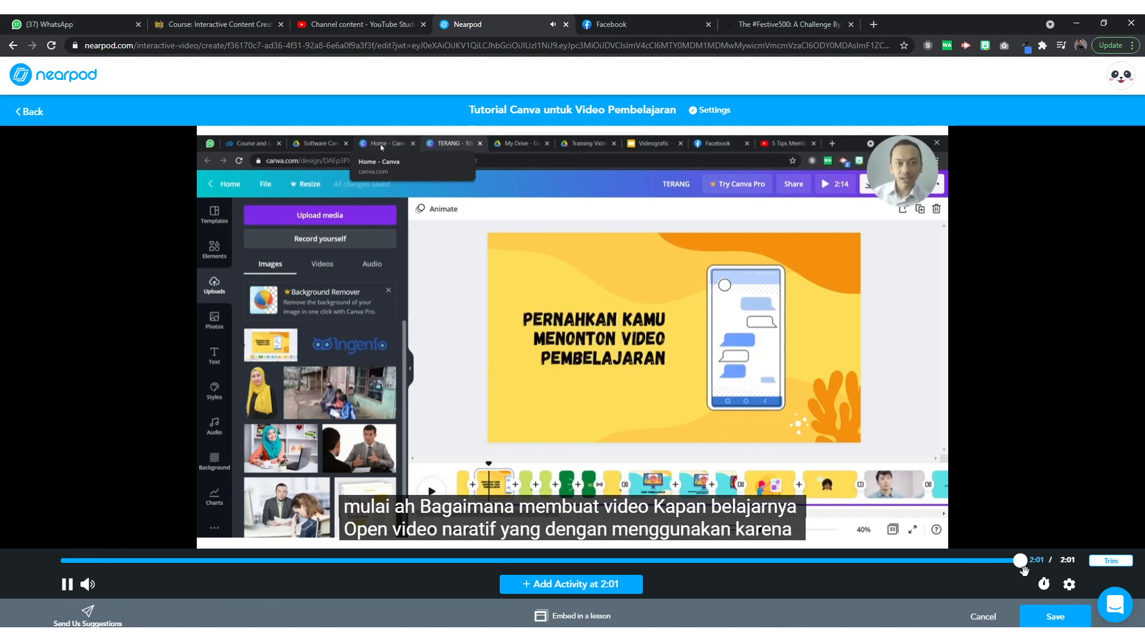
{"action": "left_click_drag", "start_coordinate": [1022, 564], "coordinate": [291, 584]}
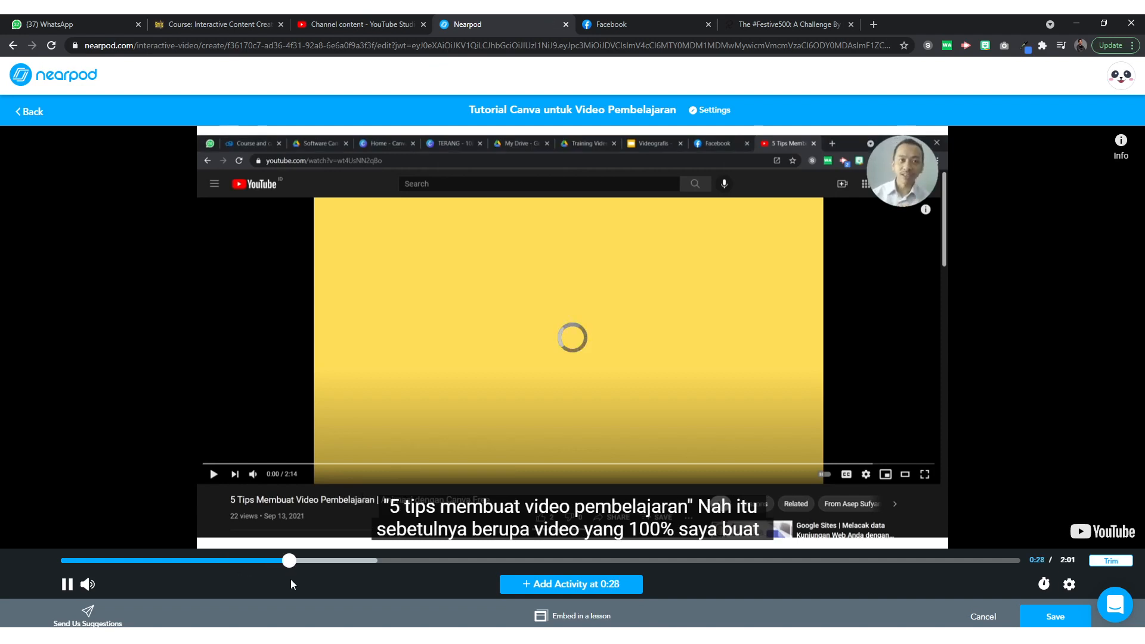
{"action": "left_click", "coordinate": [65, 586]}
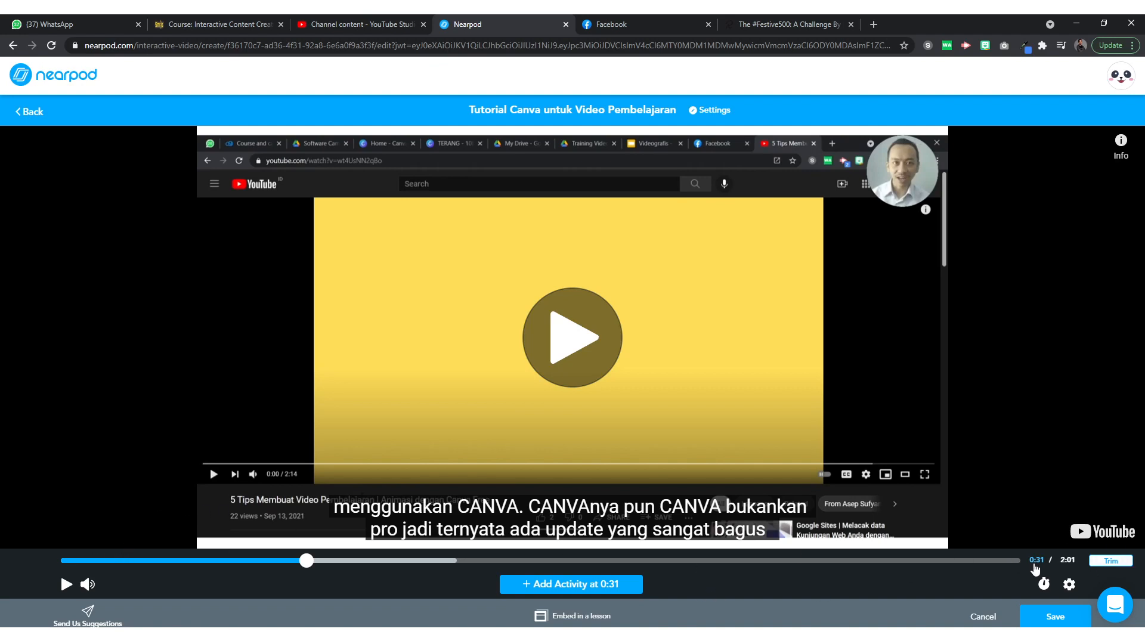
{"action": "left_click", "coordinate": [67, 584]}
{"action": "left_click", "coordinate": [66, 584]}
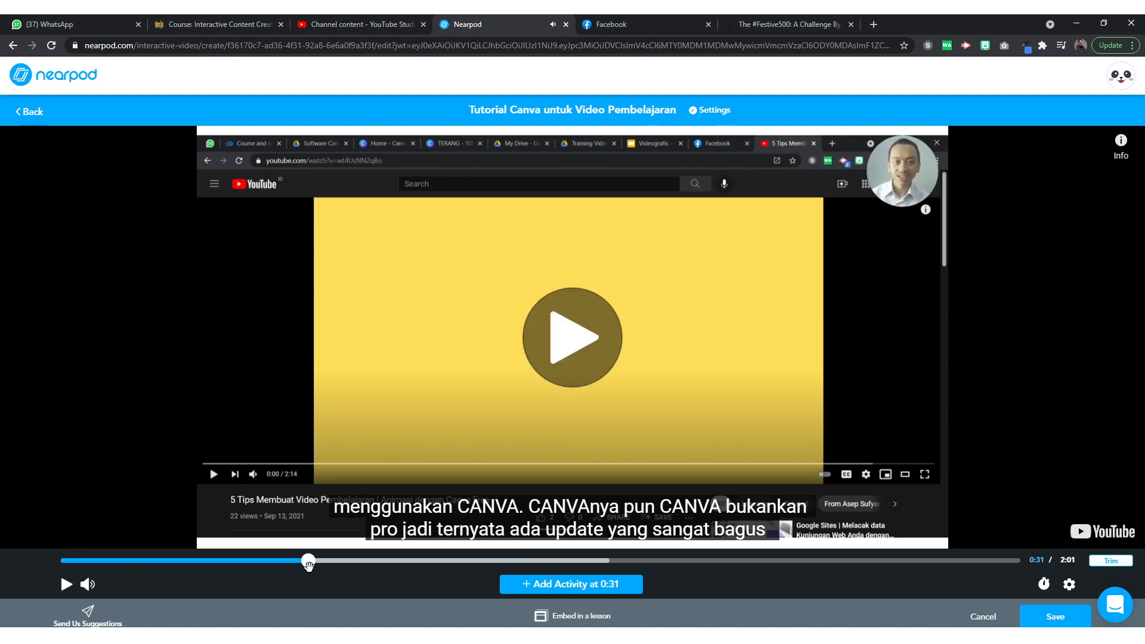
{"action": "left_click_drag", "start_coordinate": [309, 562], "coordinate": [305, 561]}
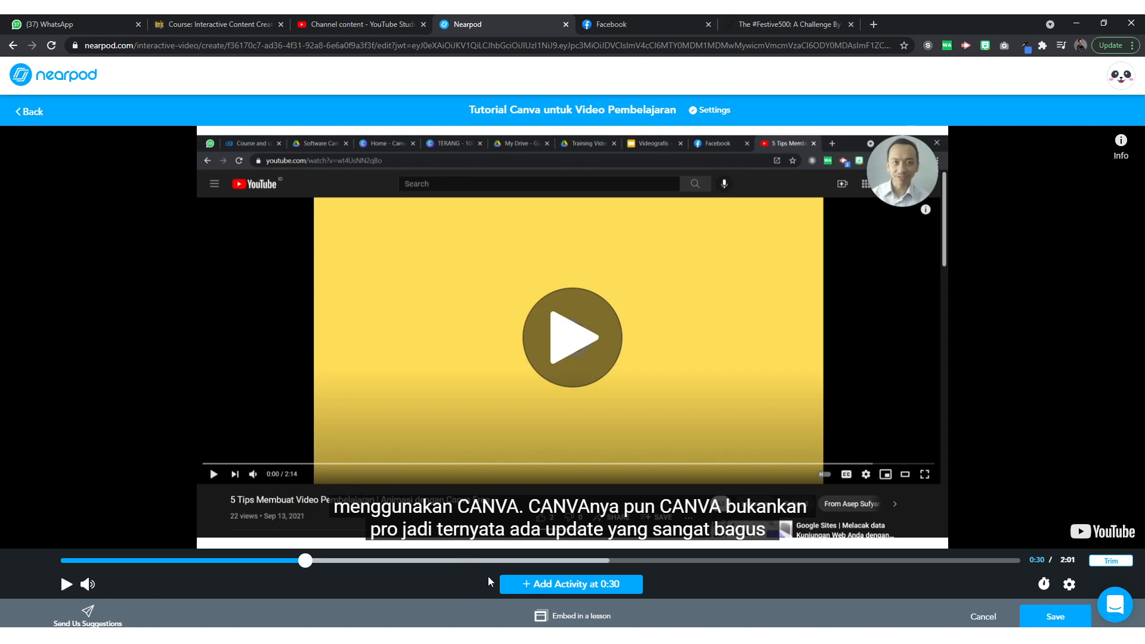
- Add a multiple choice question at 0:30 with the question text "elearning singkatan dari..."
{"action": "left_click", "coordinate": [617, 584]}
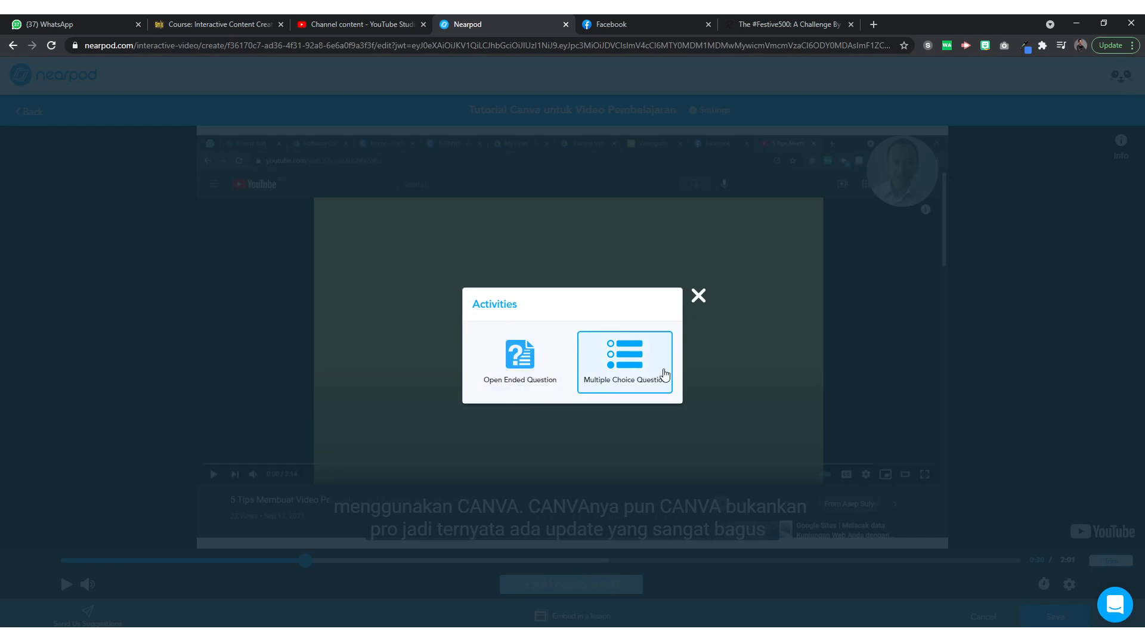
{"action": "left_click", "coordinate": [626, 366]}
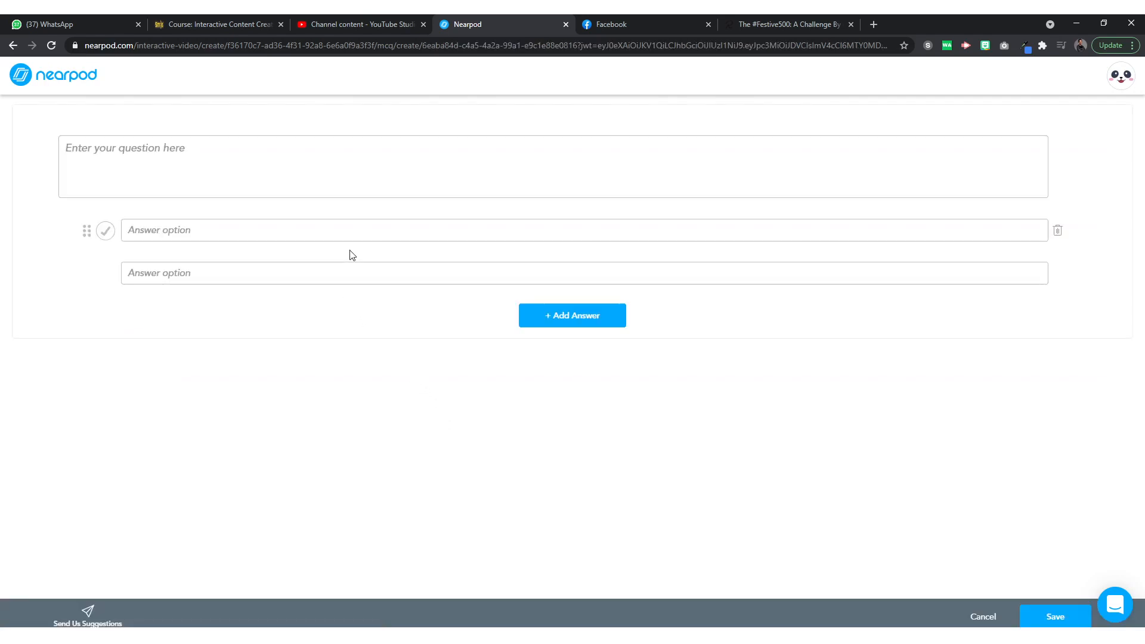
{"action": "left_click", "coordinate": [241, 163]}
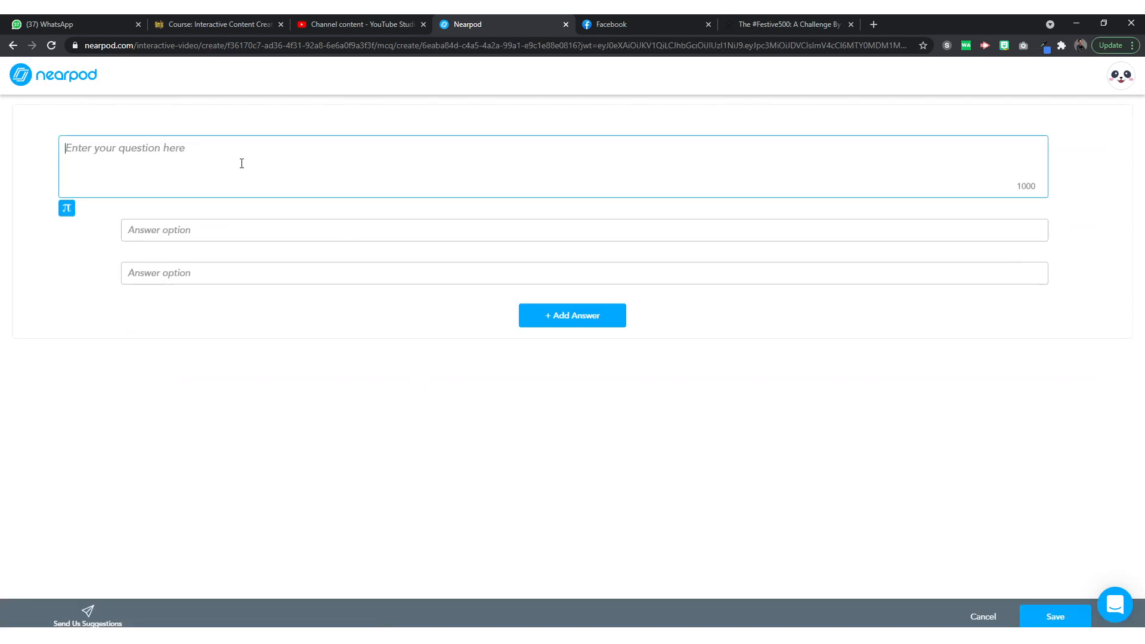
{"action": "type", "text": "elearning sin"}
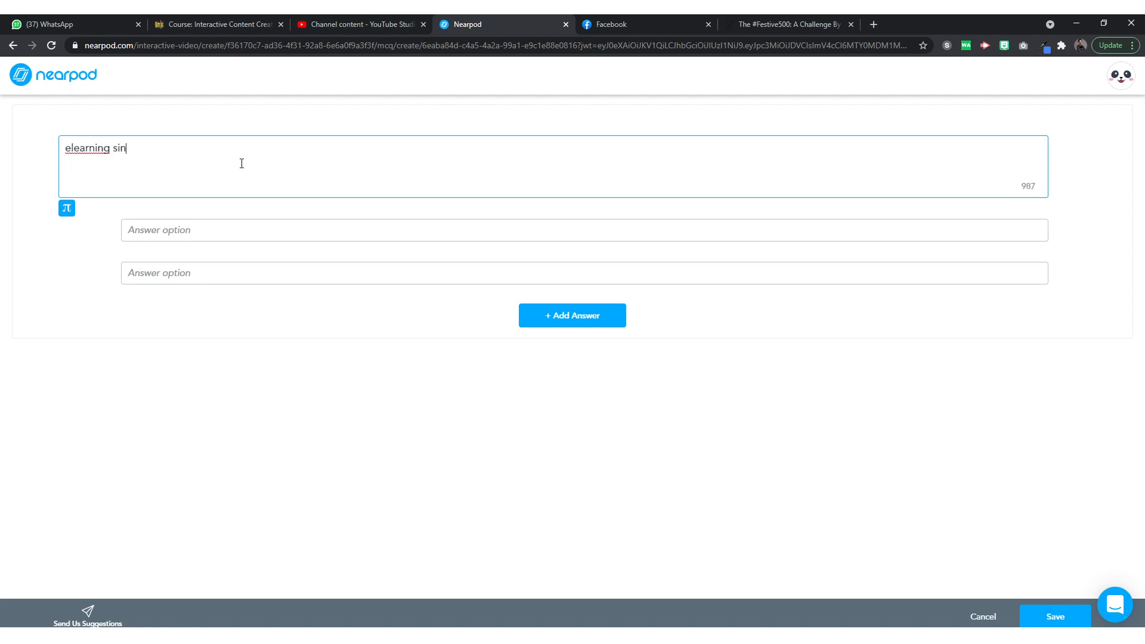
{"action": "type", "text": "gkatan dari..."}
- Enter three answer options for the question: "electronic learning", "email learning" and "tidak tahu"
{"action": "left_click", "coordinate": [211, 228]}
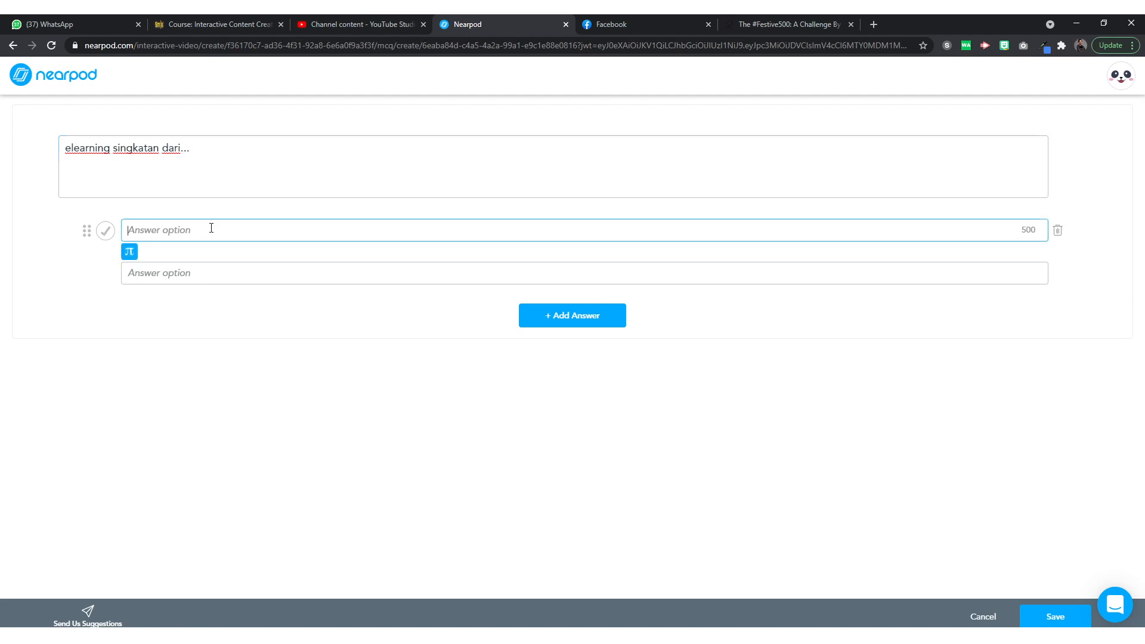
{"action": "type", "text": "electronic learning"}
{"action": "left_click", "coordinate": [222, 272]}
{"action": "type", "text": "earning"}
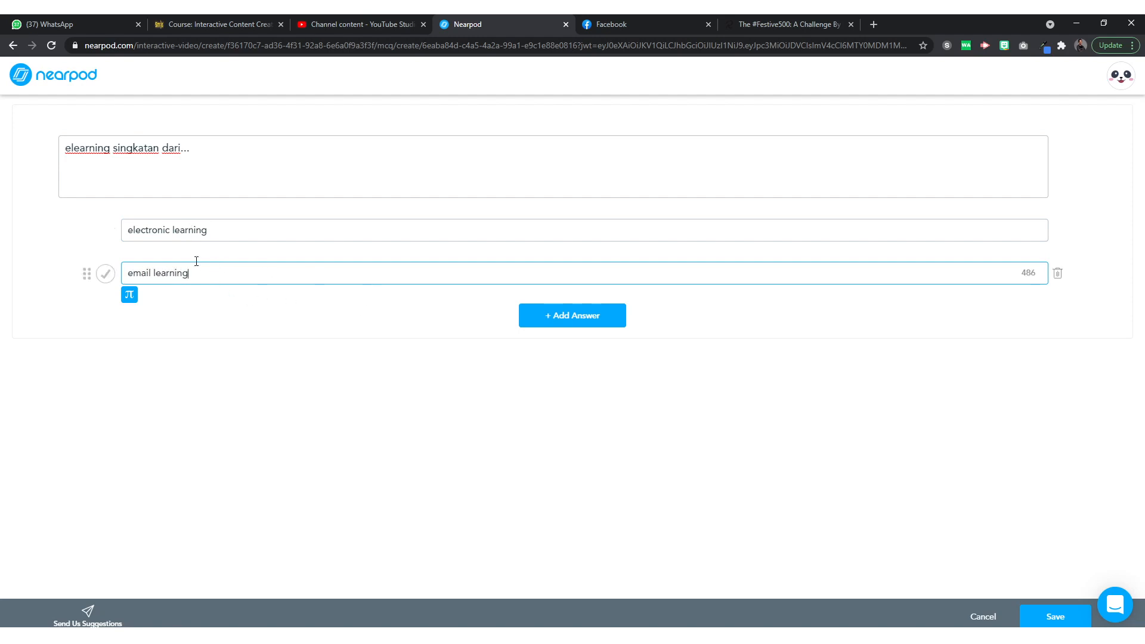
{"action": "left_click", "coordinate": [562, 317]}
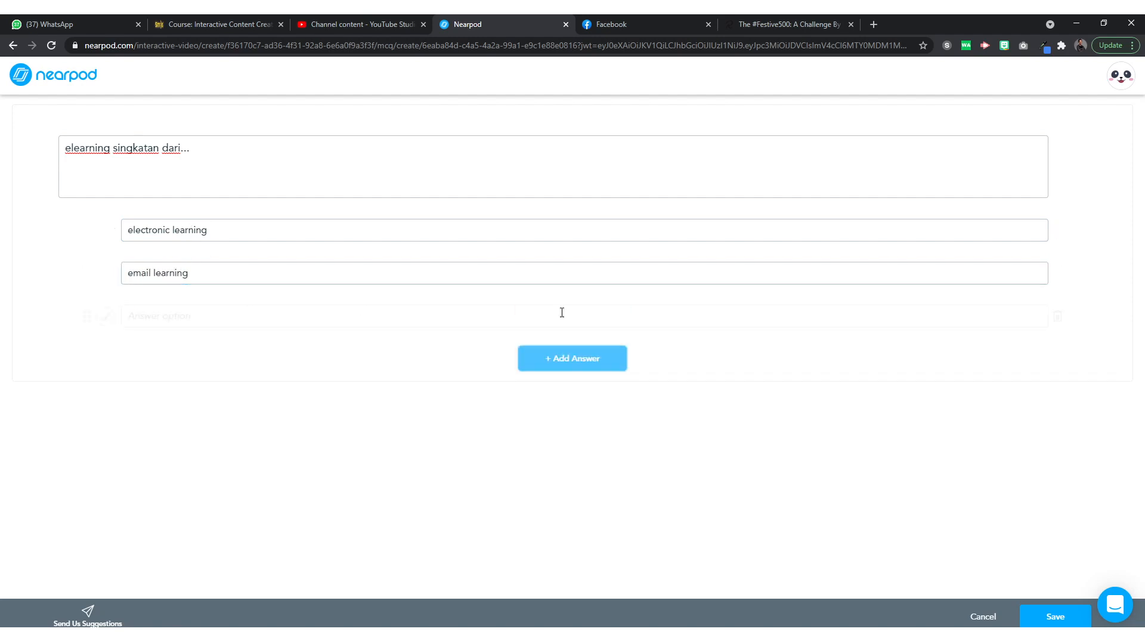
{"action": "left_click", "coordinate": [181, 316]}
{"action": "type", "text": "tidak tahu"}
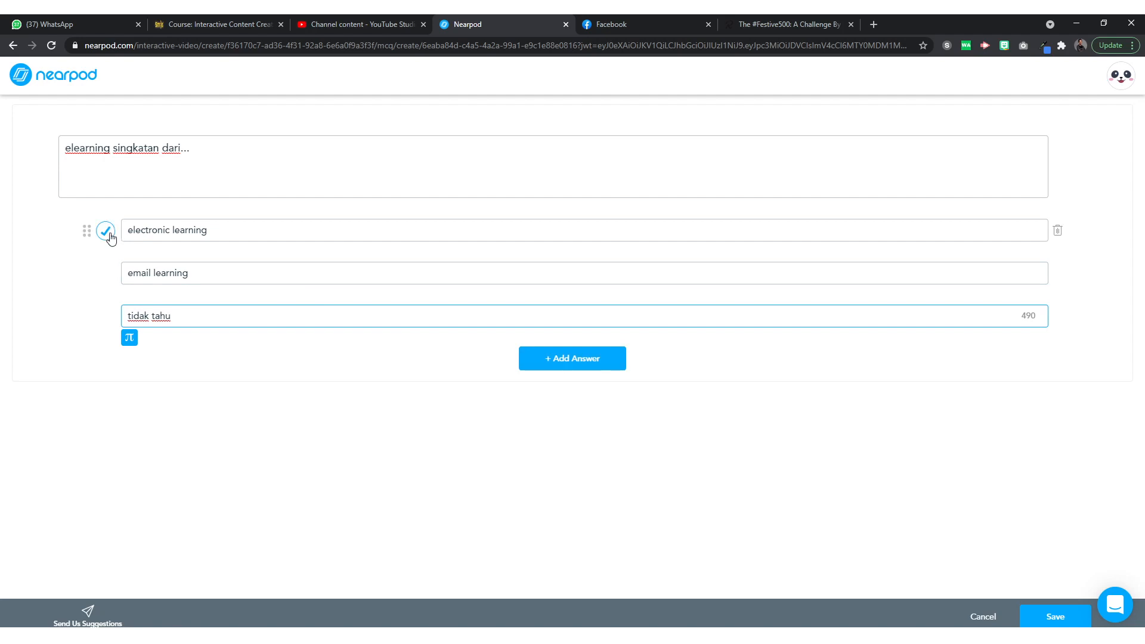
- Mark "electronic learning" as the correct answer and save the multiple choice question
{"action": "left_click", "coordinate": [97, 169]}
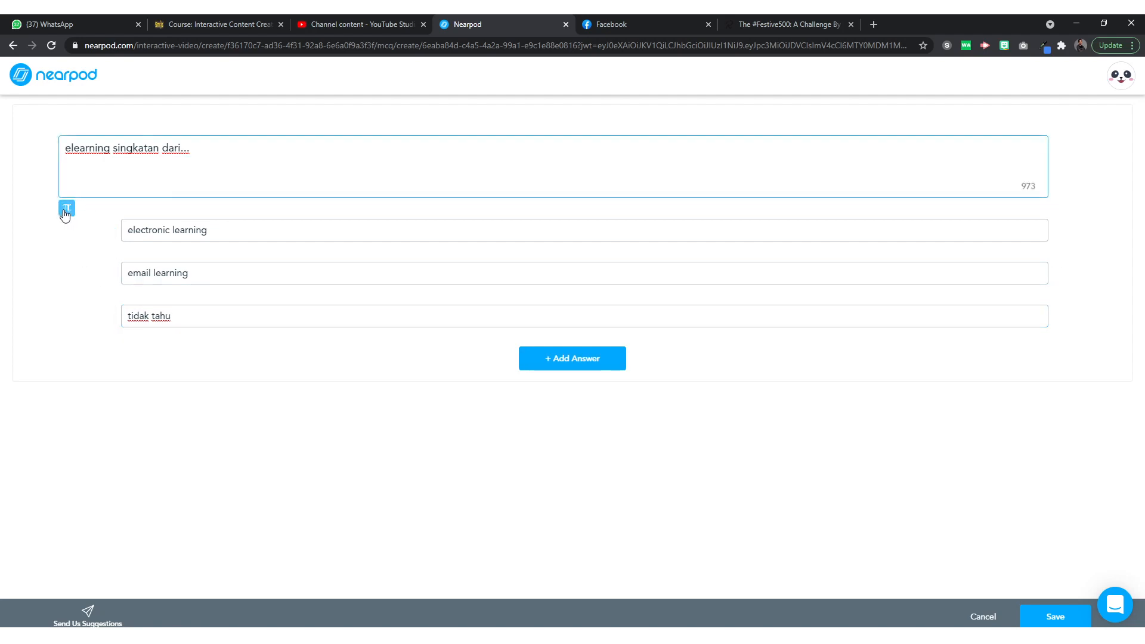
{"action": "left_click", "coordinate": [66, 209]}
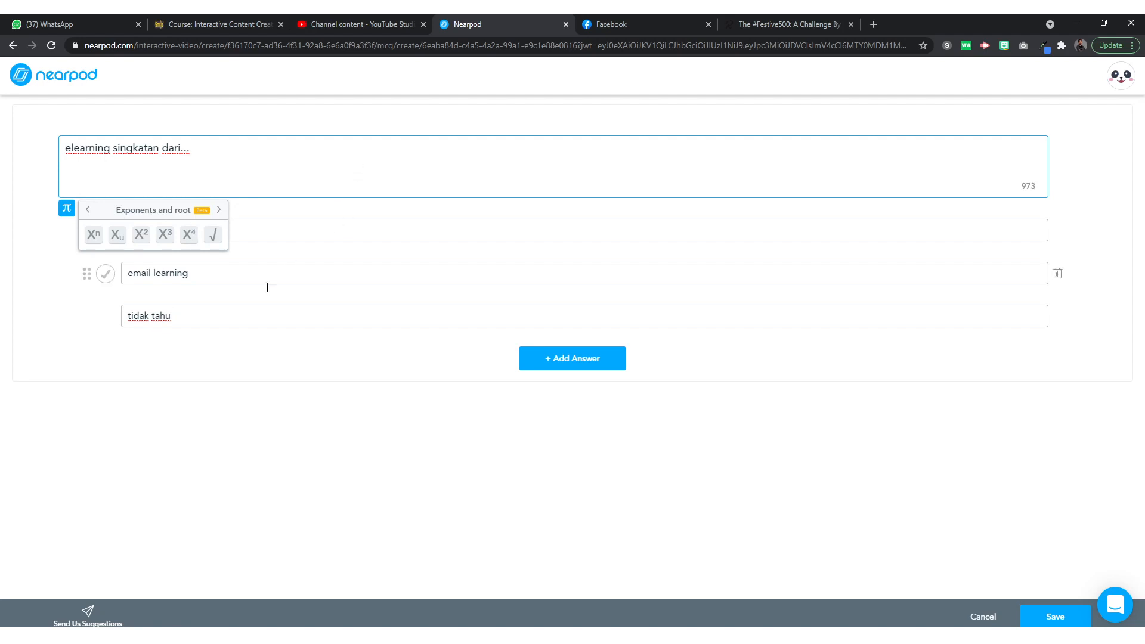
{"action": "left_click", "coordinate": [245, 439]}
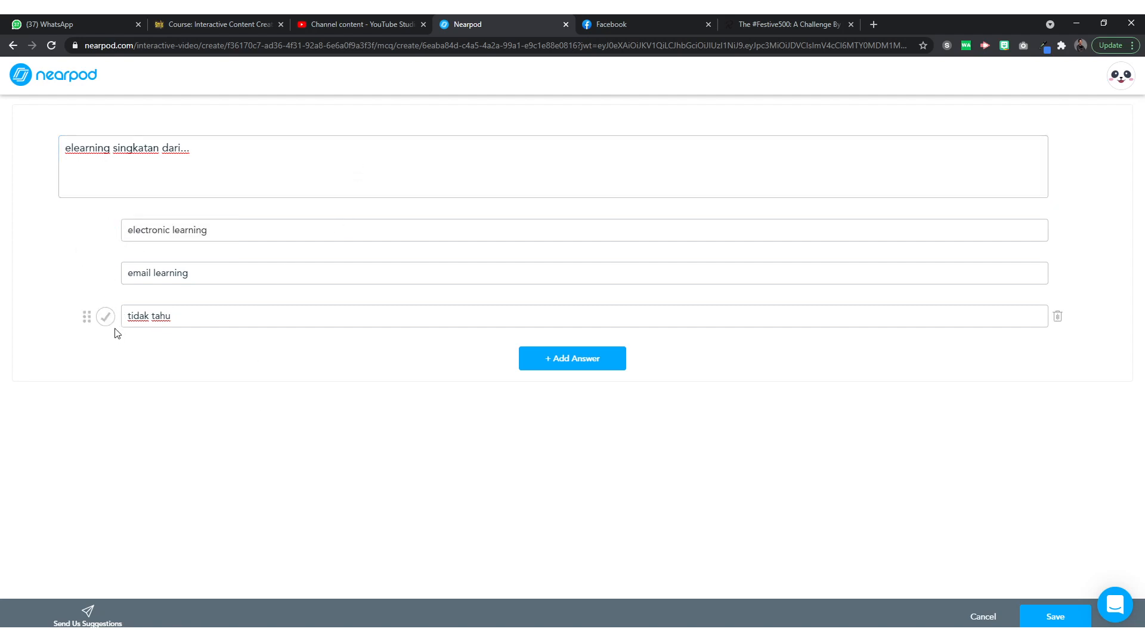
{"action": "left_click", "coordinate": [103, 231]}
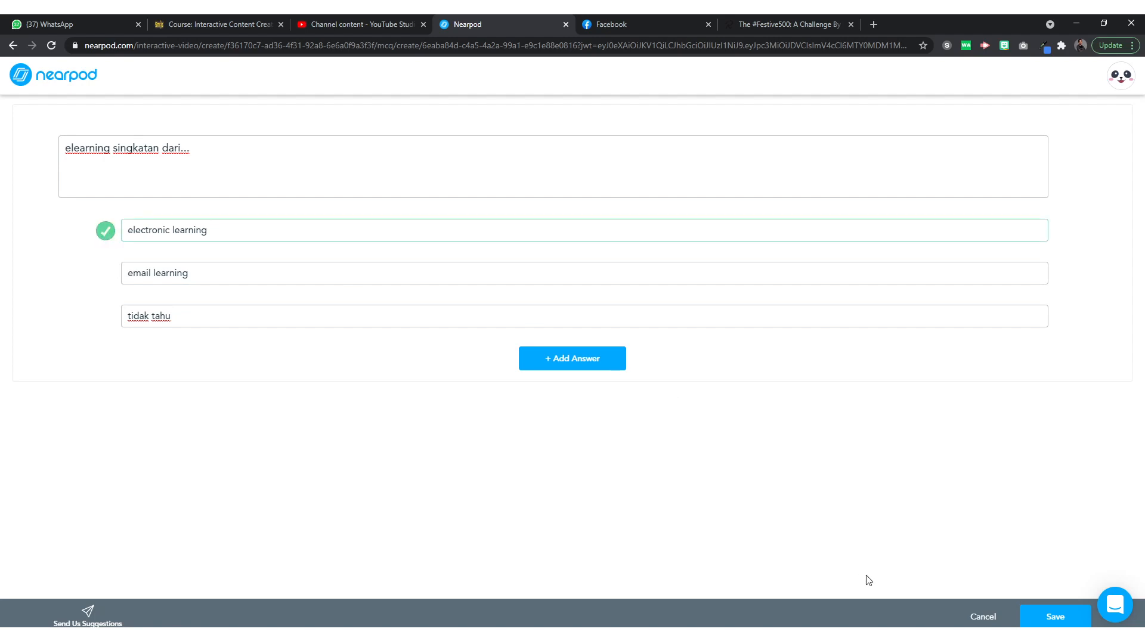
{"action": "left_click", "coordinate": [1069, 623]}
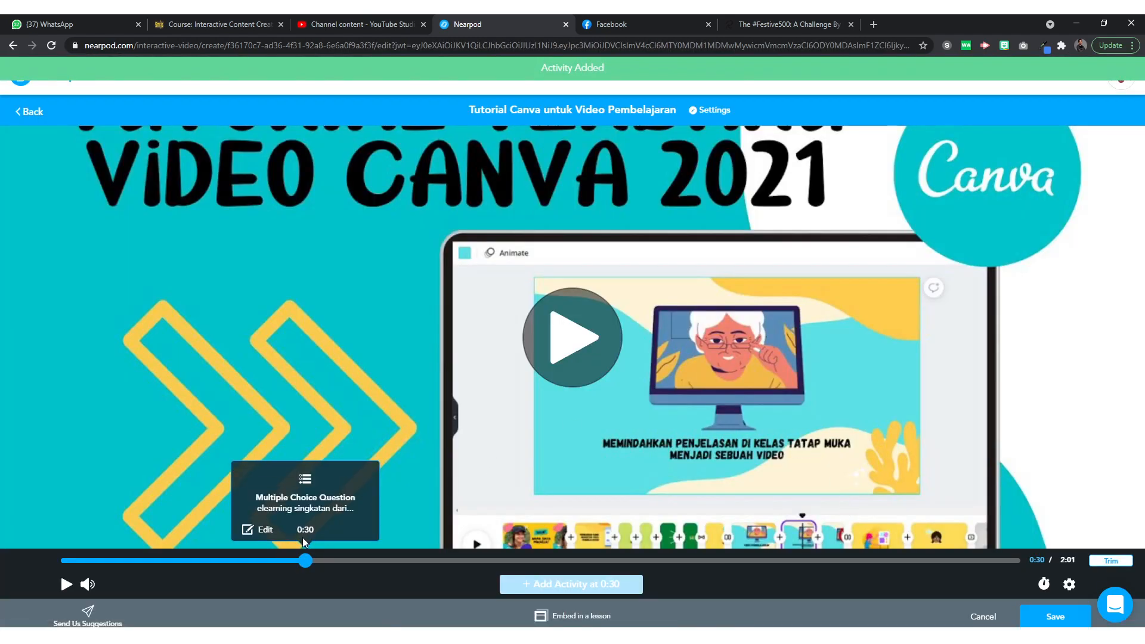
- Play the video on past the question at 0:30 and set the playback position to 1:18
{"action": "left_click", "coordinate": [67, 586]}
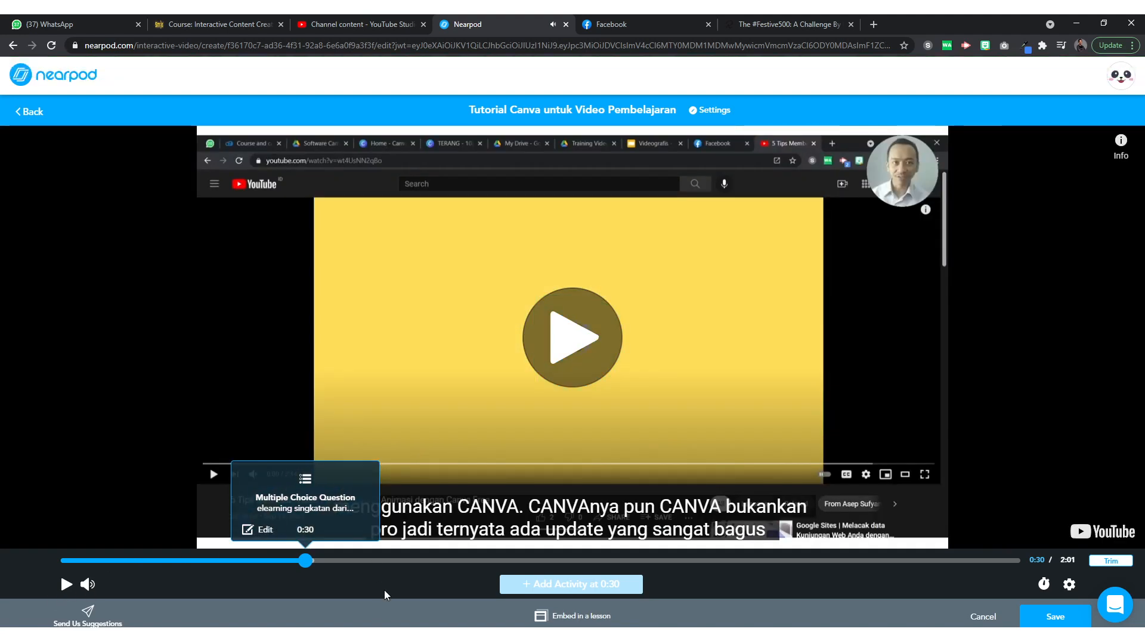
{"action": "left_click", "coordinate": [68, 586]}
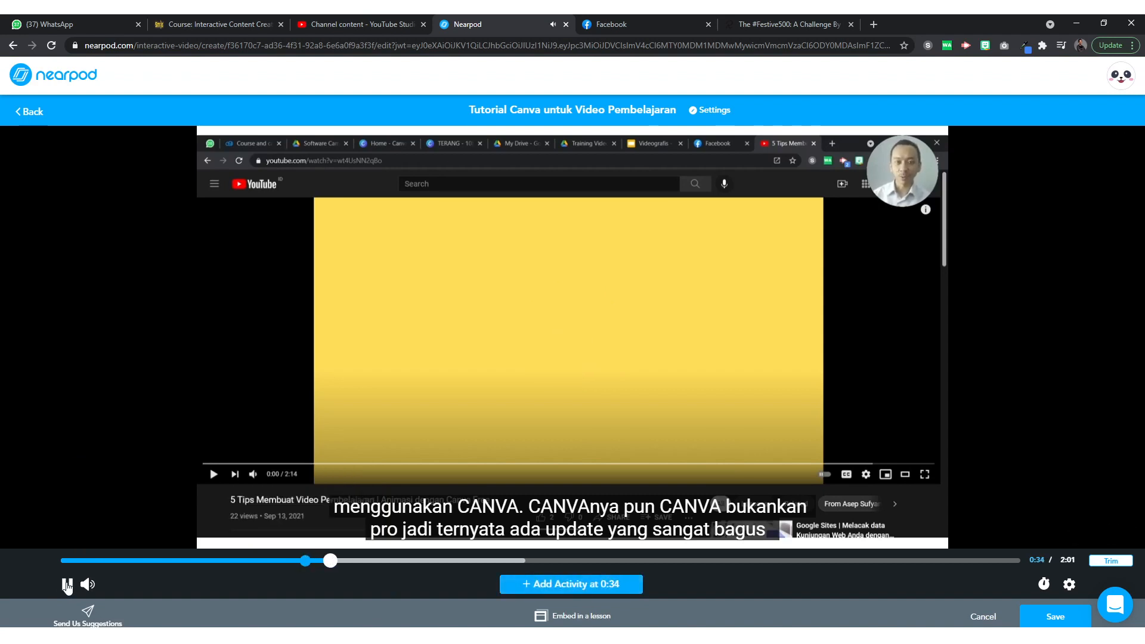
{"action": "left_click", "coordinate": [67, 585]}
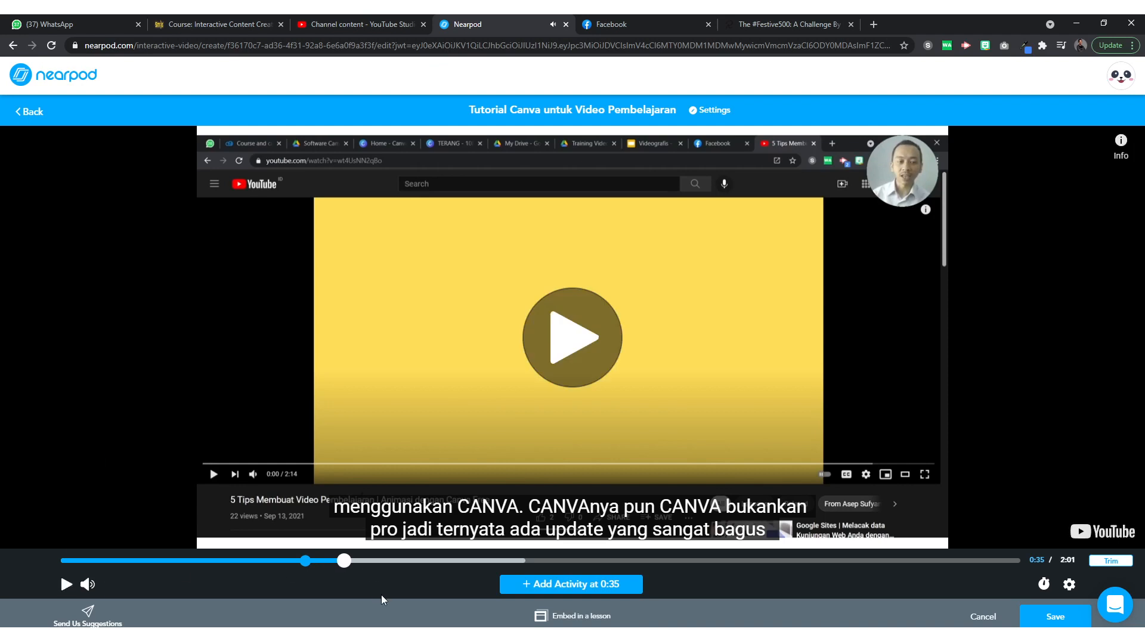
{"action": "left_click_drag", "start_coordinate": [350, 563], "coordinate": [681, 578]}
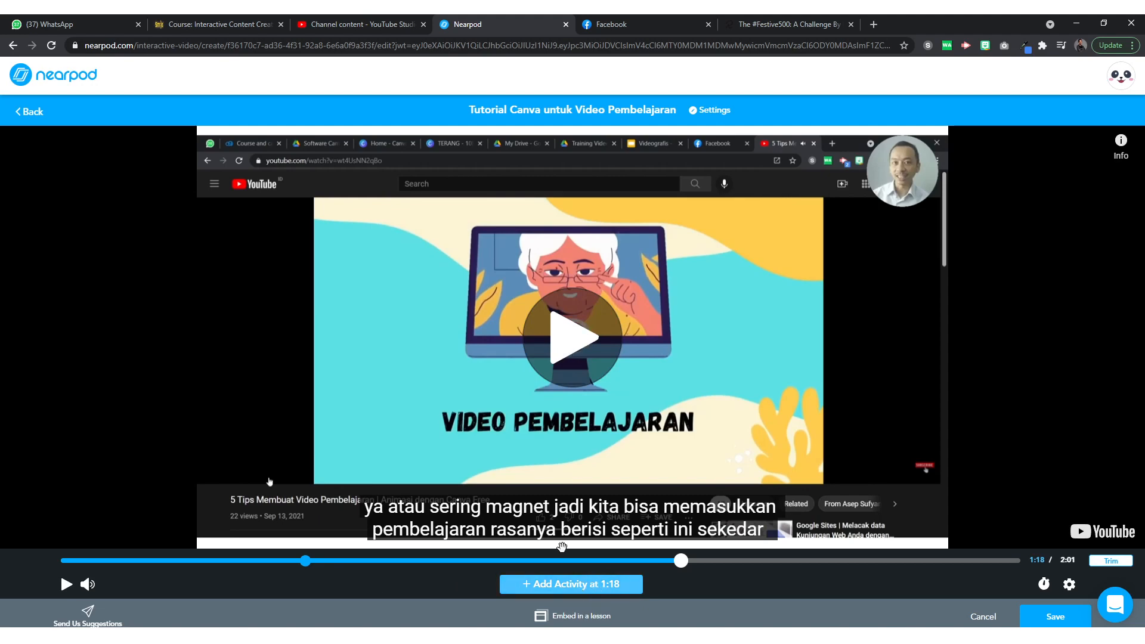
- Add an open ended question at 1:18 with the text "ini contoh pertanyaan Essay" and save it
{"action": "left_click", "coordinate": [566, 584]}
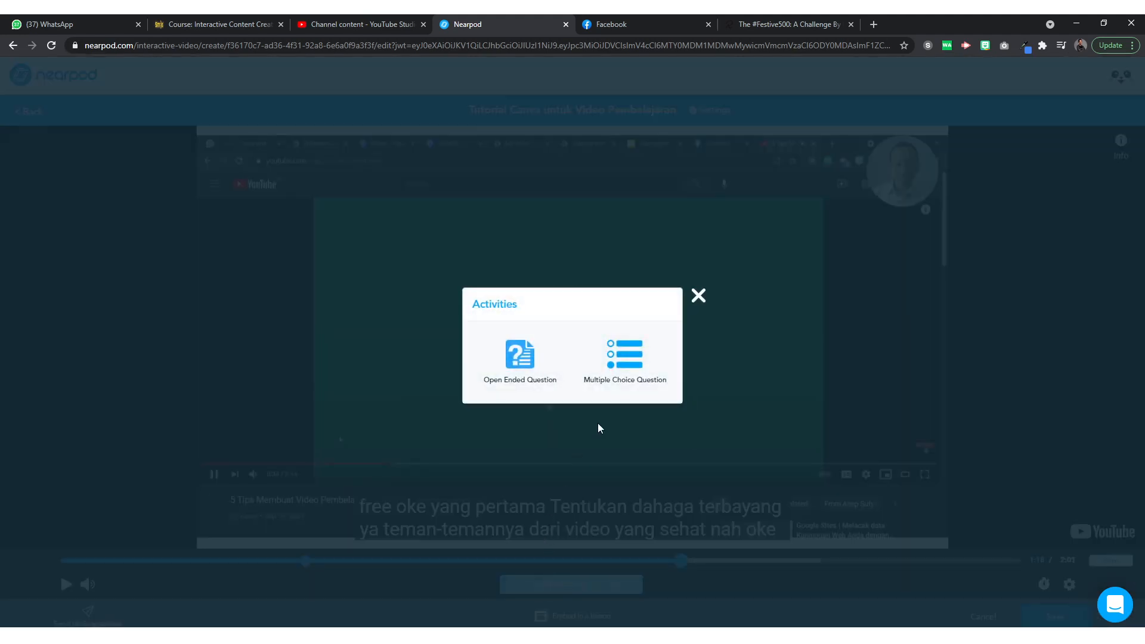
{"action": "left_click", "coordinate": [519, 359]}
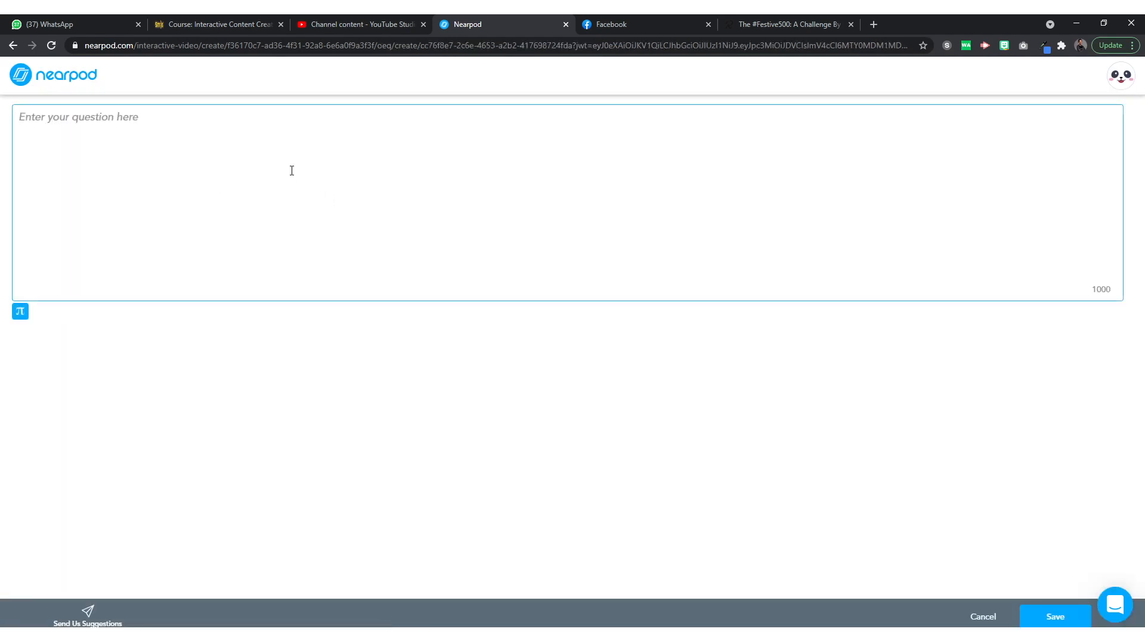
{"action": "type", "text": "Essay"}
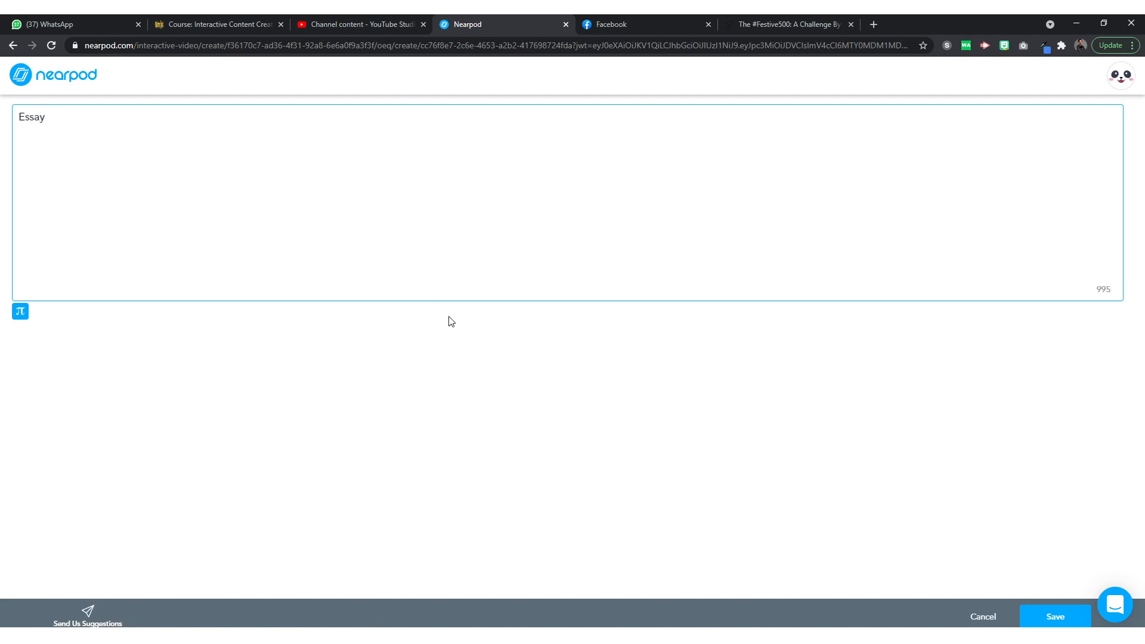
{"action": "type", "text": "ini contoh pertanyaan"}
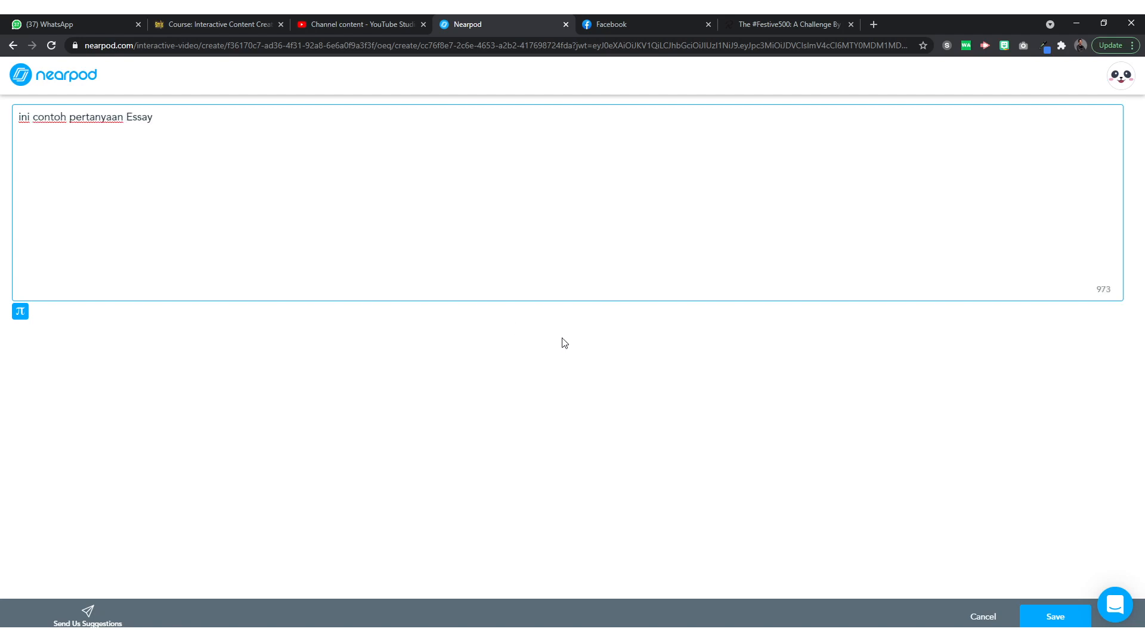
{"action": "left_click", "coordinate": [1065, 618]}
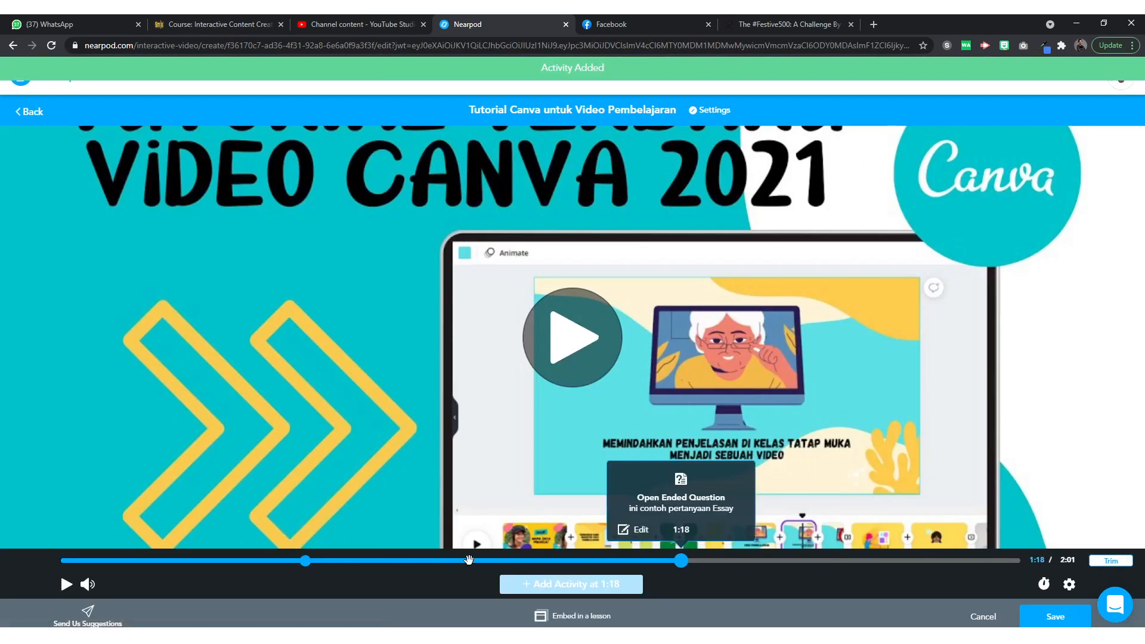
- Play the video past the open ended question, move ahead to 1:35, and save the interactive video
{"action": "key", "text": "space"}
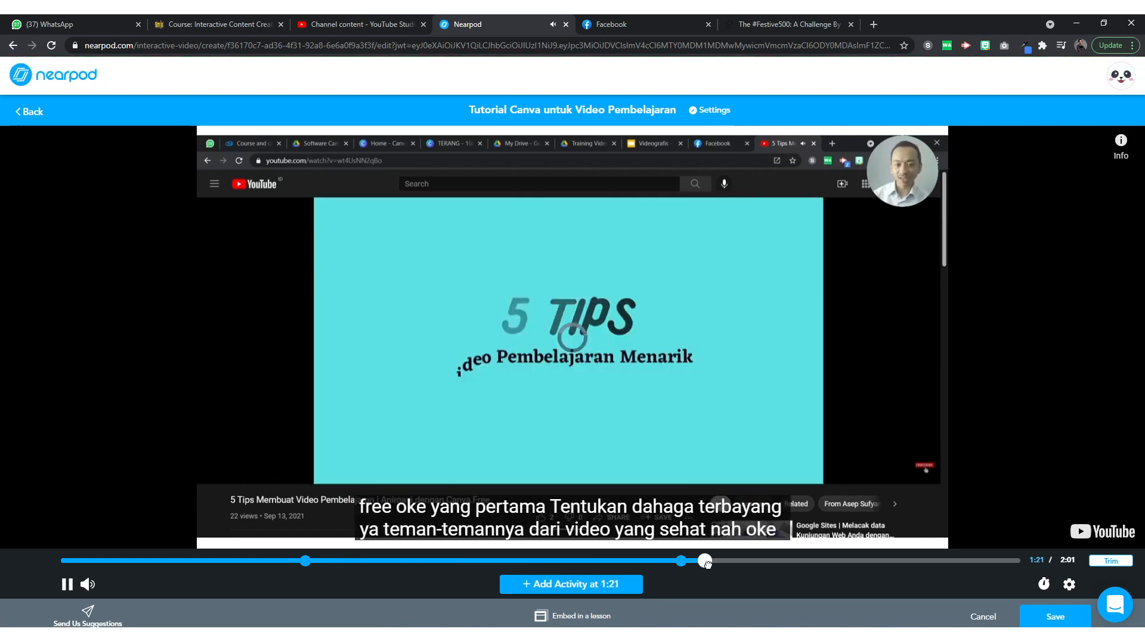
{"action": "left_click_drag", "start_coordinate": [707, 564], "coordinate": [817, 567]}
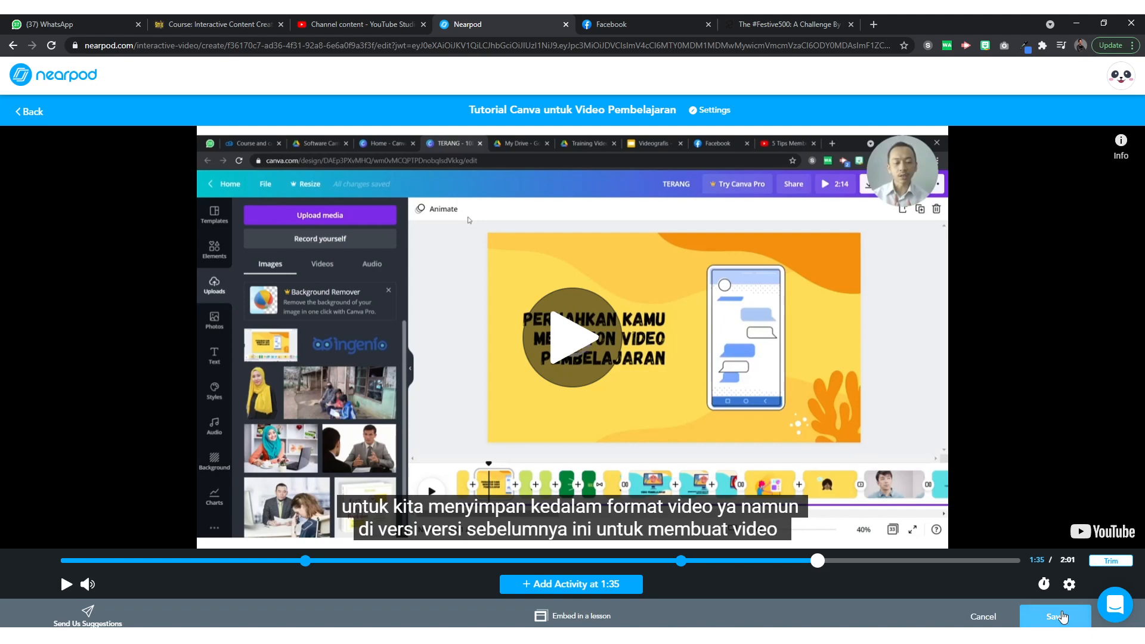
{"action": "left_click", "coordinate": [1061, 616]}
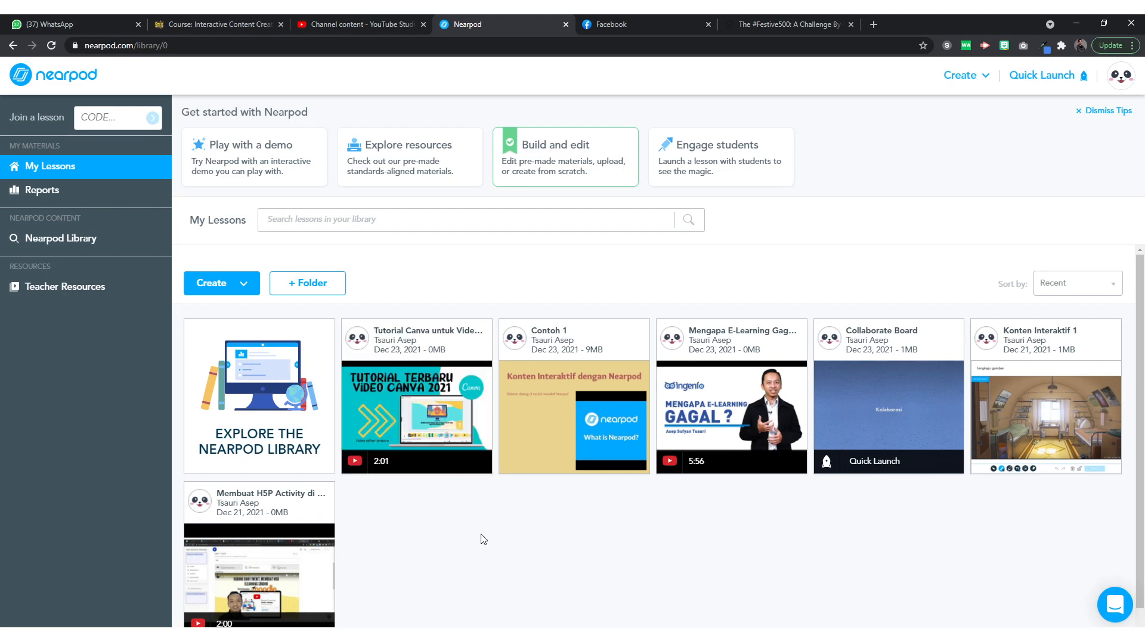
- Launch a Student-Paced session of the Tutorial Canva video lesson and highlight its join code
{"action": "mouse_move", "coordinate": [470, 378]}
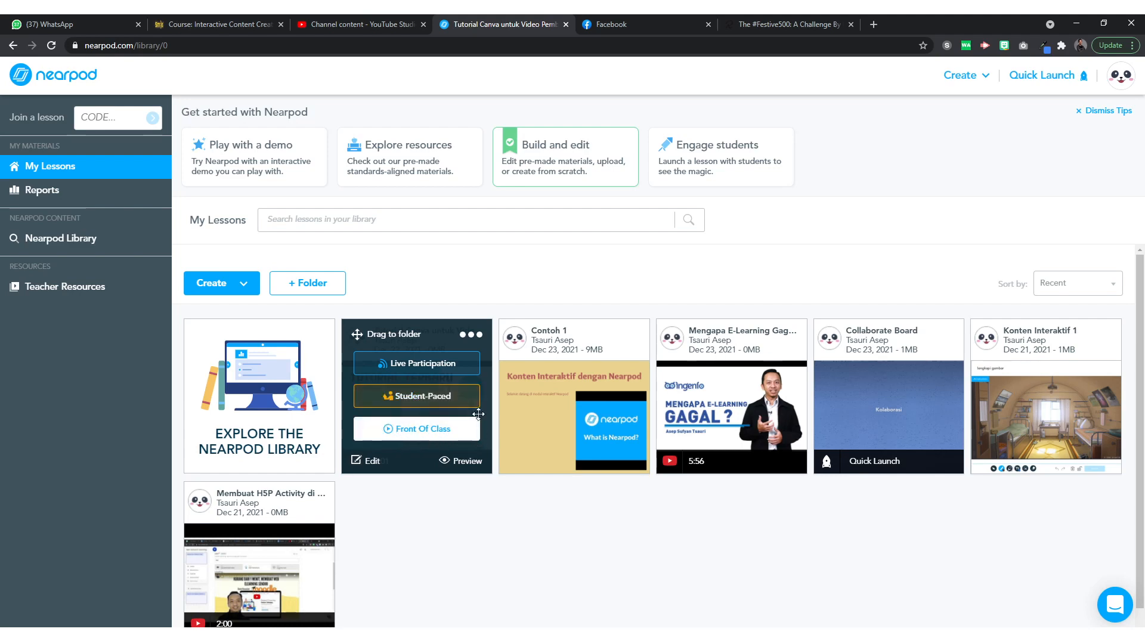
{"action": "left_click", "coordinate": [445, 398]}
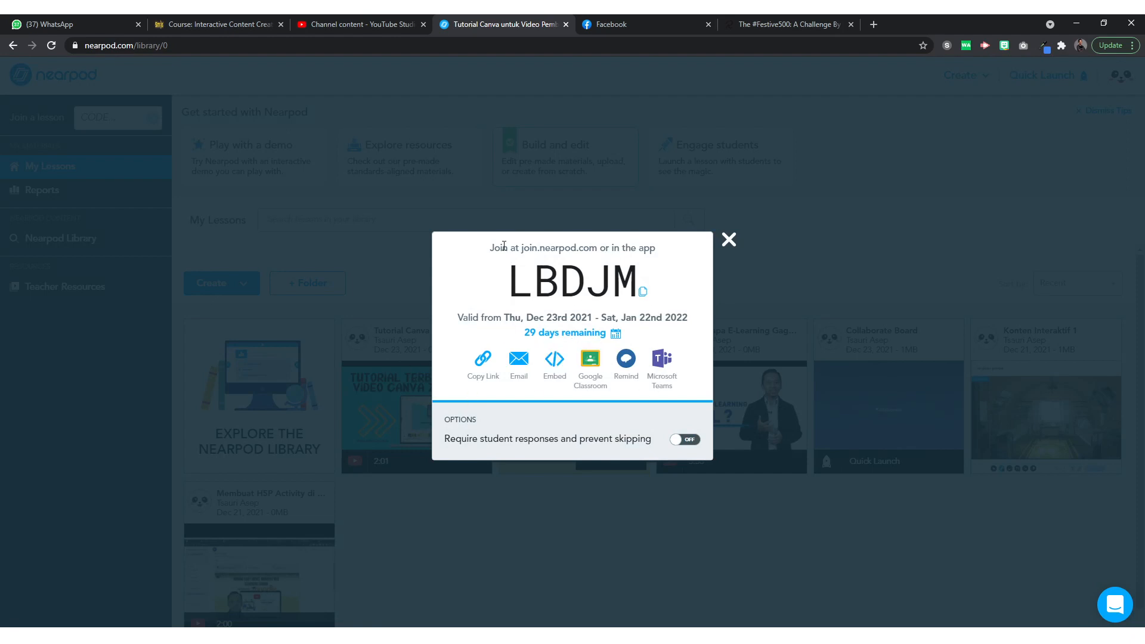
{"action": "left_click_drag", "start_coordinate": [637, 285], "coordinate": [507, 285]}
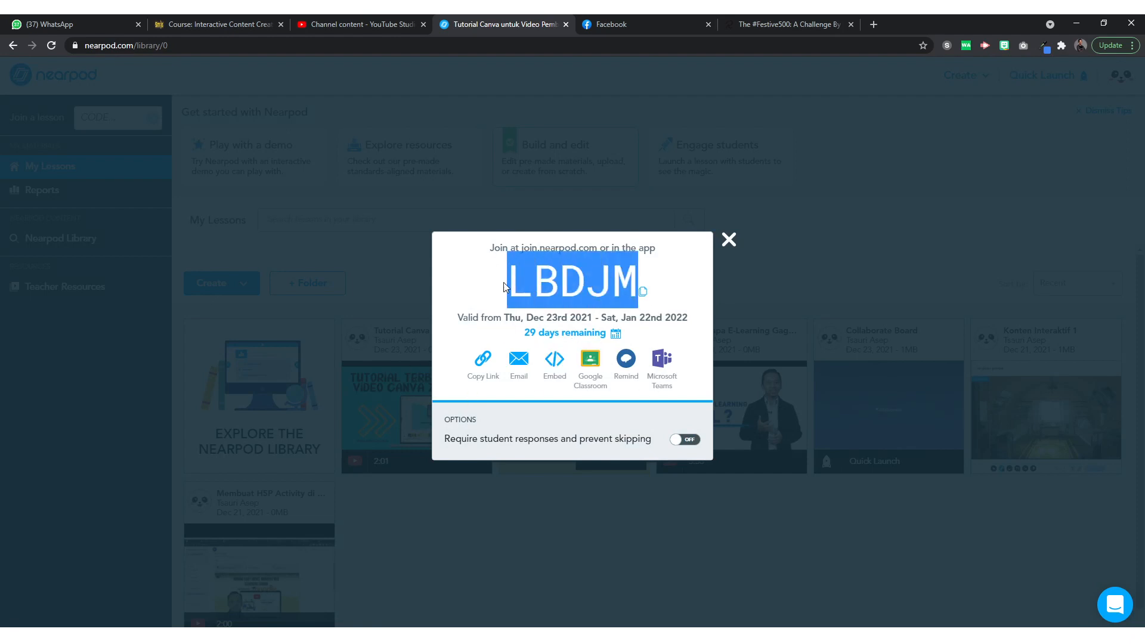
{"action": "left_click", "coordinate": [507, 285]}
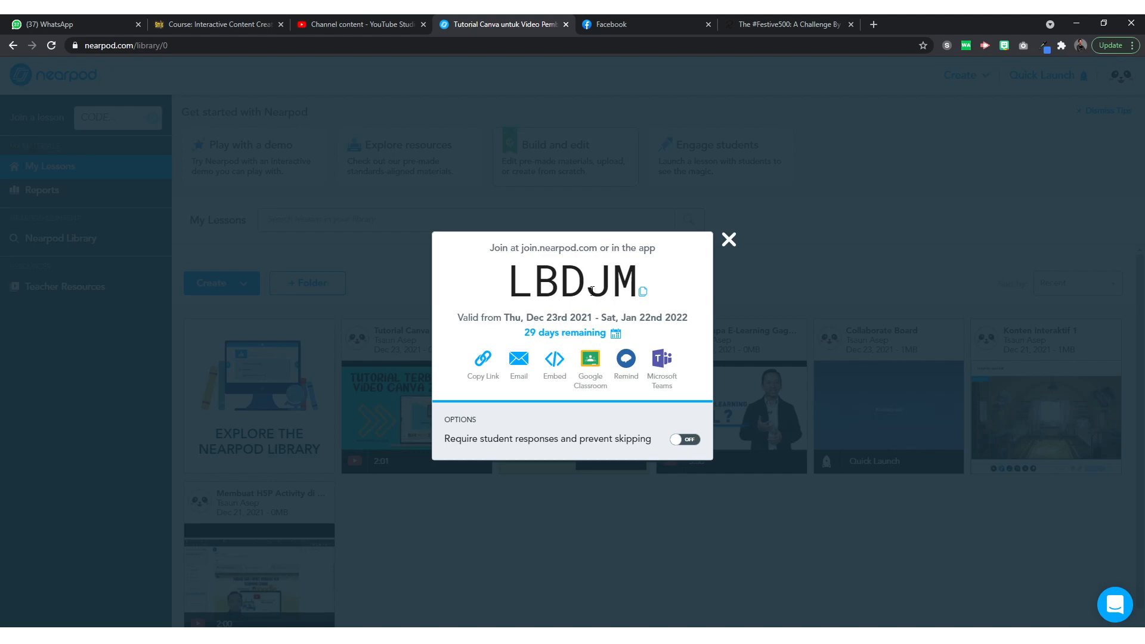
{"action": "left_click_drag", "start_coordinate": [503, 286], "coordinate": [635, 289]}
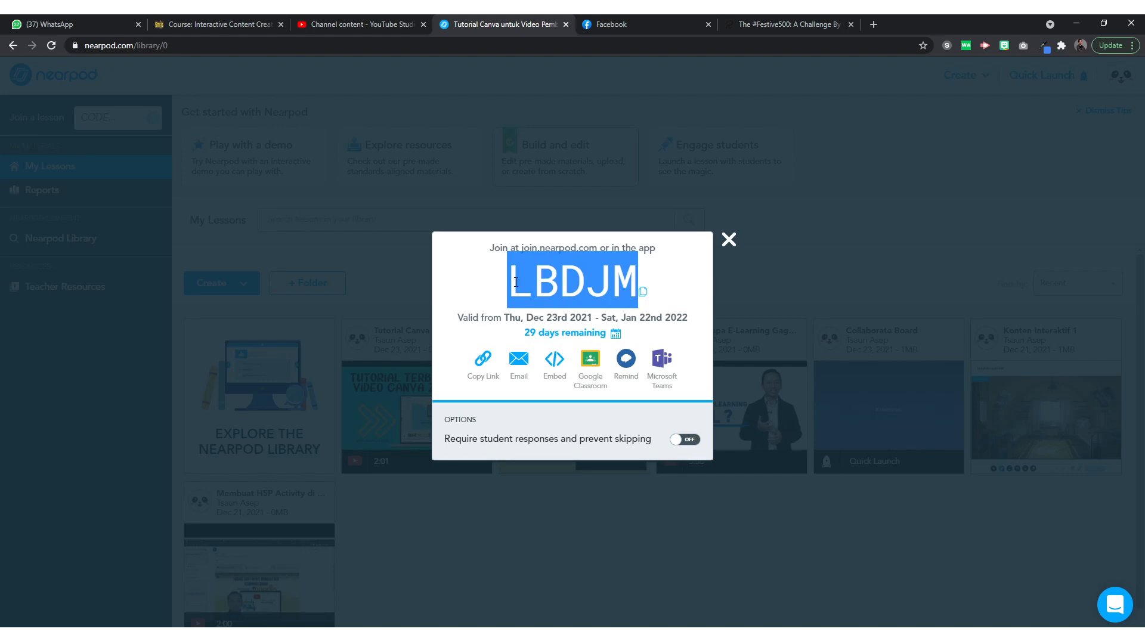
{"action": "left_click_drag", "start_coordinate": [516, 282], "coordinate": [634, 297]}
{"action": "left_click", "coordinate": [634, 297]}
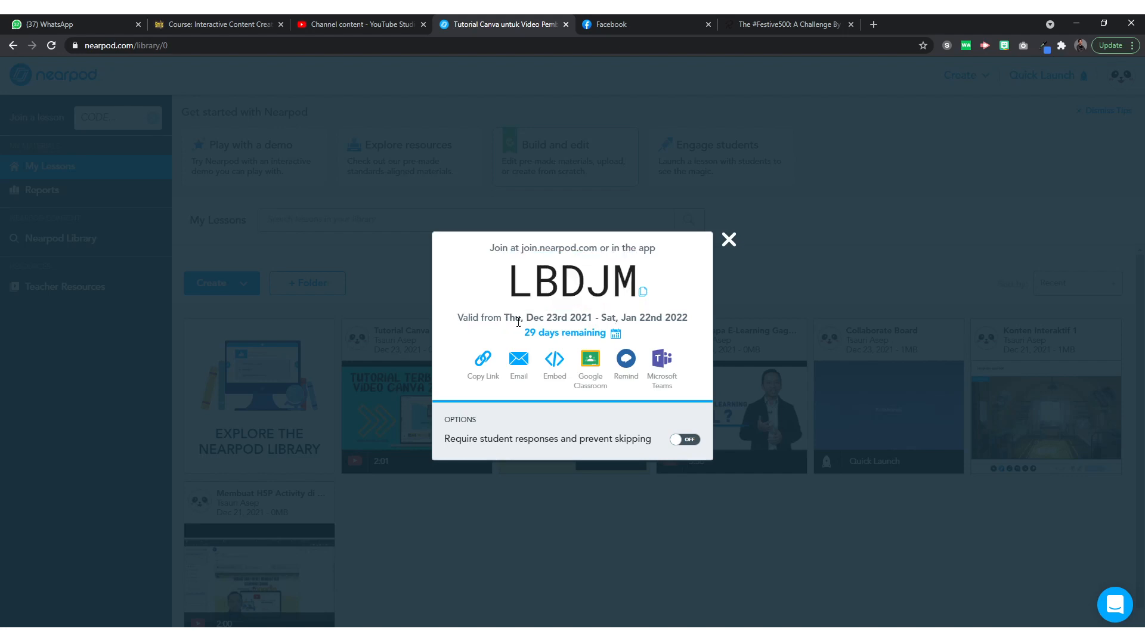
- Try extending the session code's end date to January 31, 2022, and cancel the date change
{"action": "left_click", "coordinate": [616, 332]}
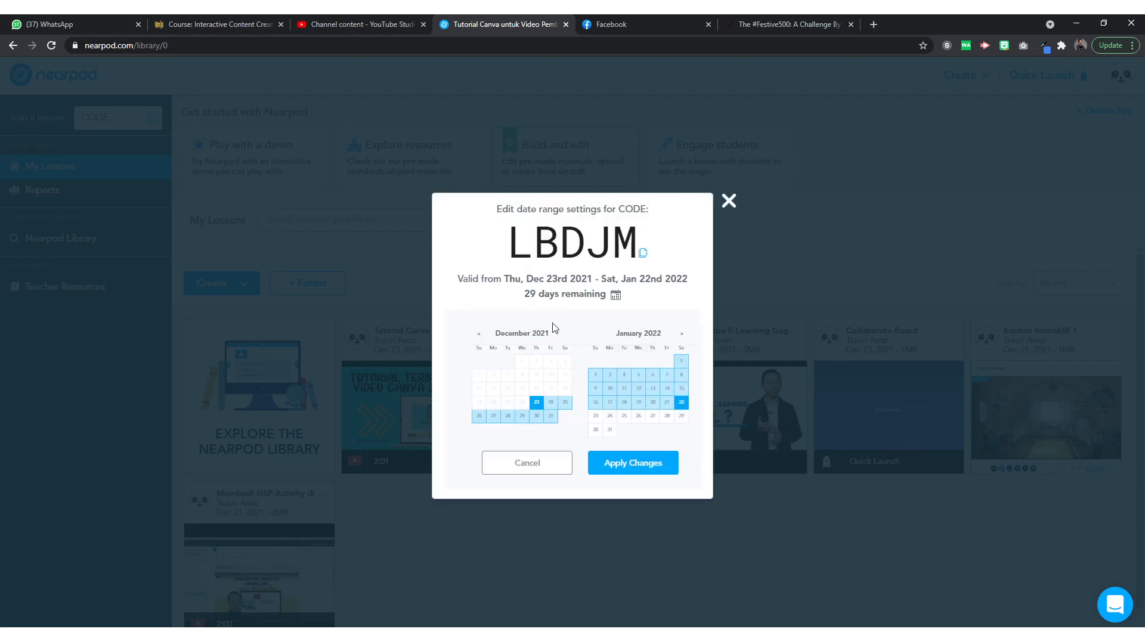
{"action": "left_click", "coordinate": [610, 429]}
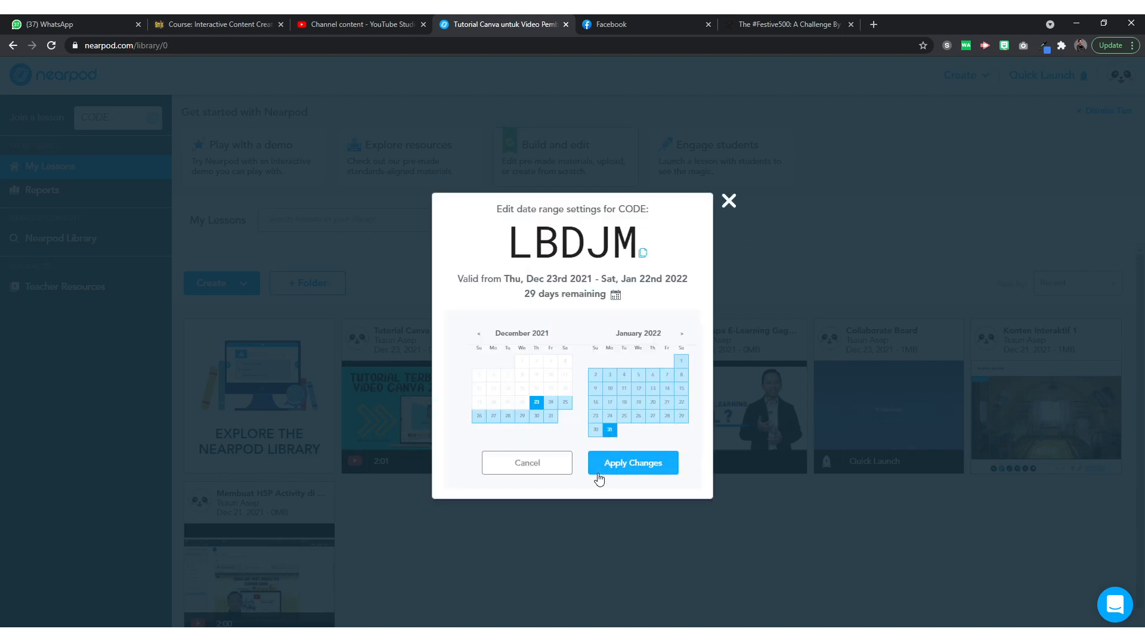
{"action": "left_click", "coordinate": [516, 476]}
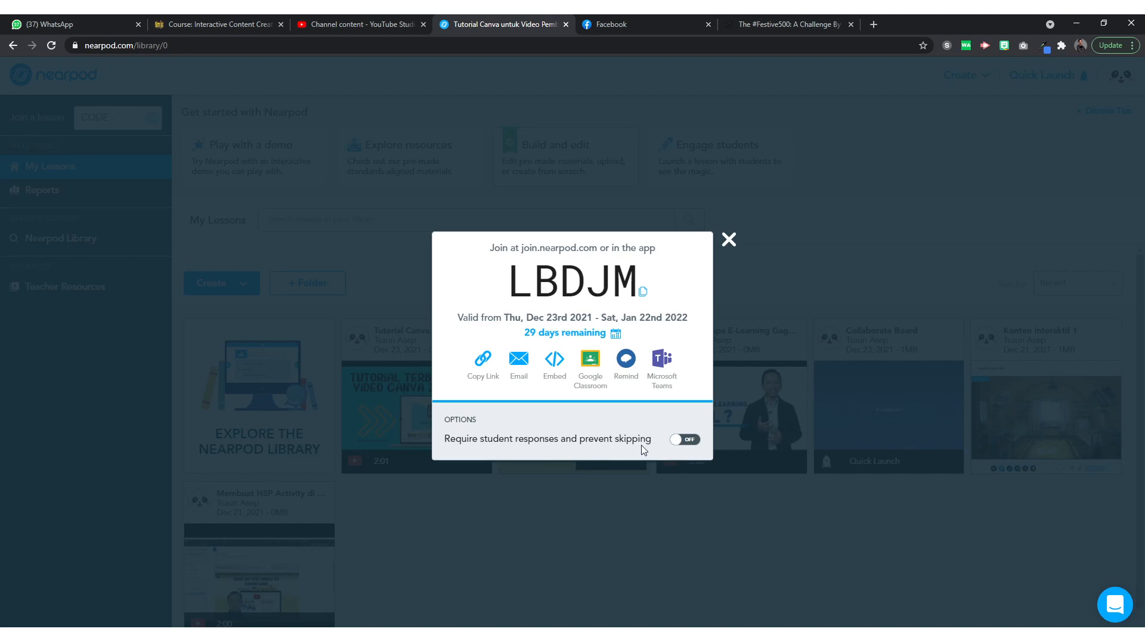
- Turn on required student responses with skipping prevented for the session, and copy its join link
{"action": "left_click", "coordinate": [681, 444]}
{"action": "left_click", "coordinate": [485, 362]}
{"action": "left_click", "coordinate": [479, 366]}
- Open the copied student session link in a new browser tab
{"action": "left_click", "coordinate": [875, 24]}
{"action": "right_click", "coordinate": [723, 45]}
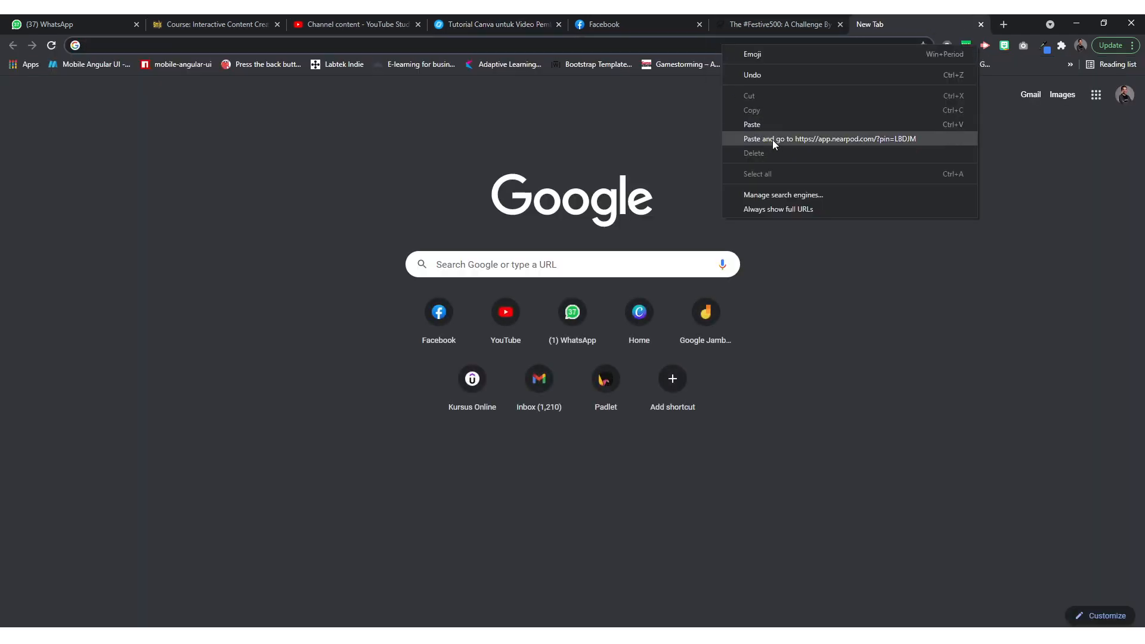
{"action": "left_click", "coordinate": [771, 140]}
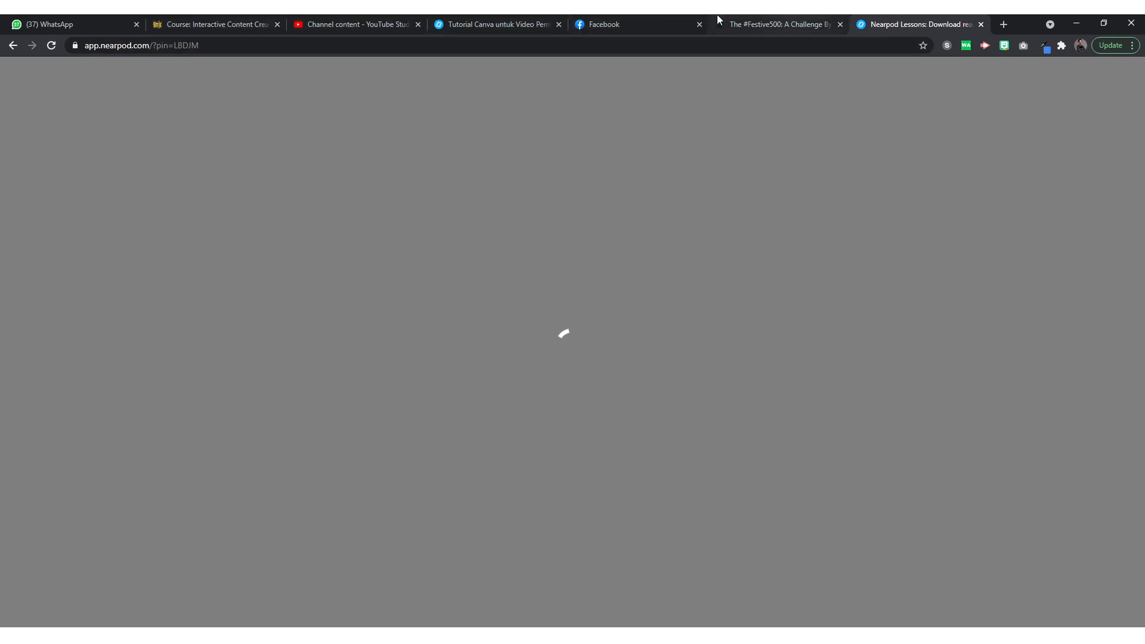
- Share the Tutorial Canva lesson's active Student-Paced session from the lesson library and copy its Small embed code
{"action": "left_click", "coordinate": [472, 24]}
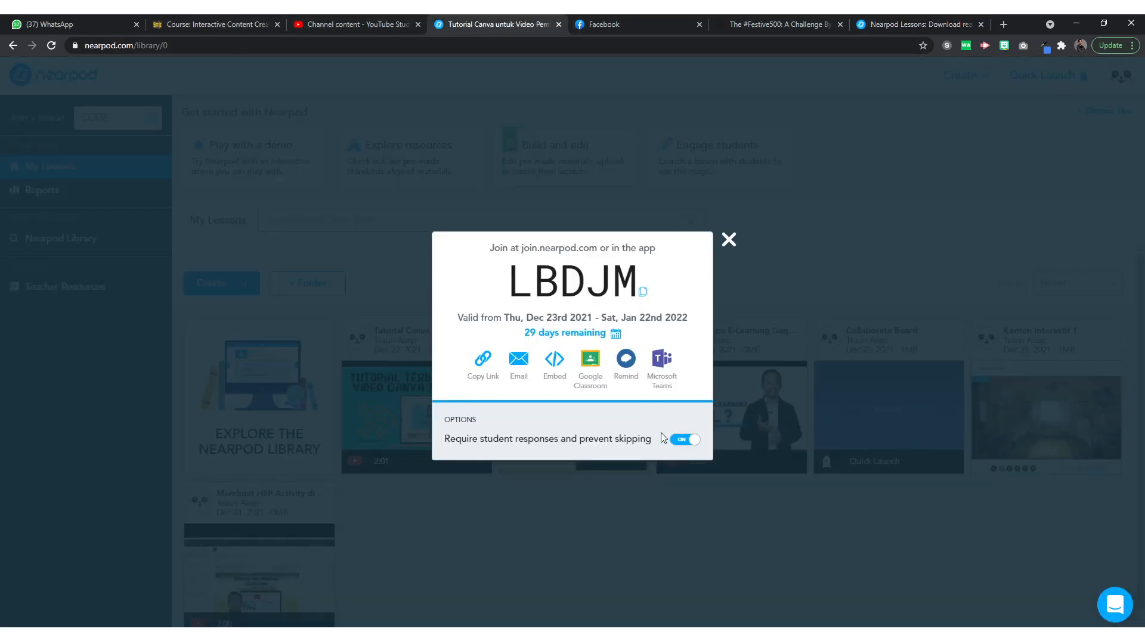
{"action": "left_click", "coordinate": [728, 240]}
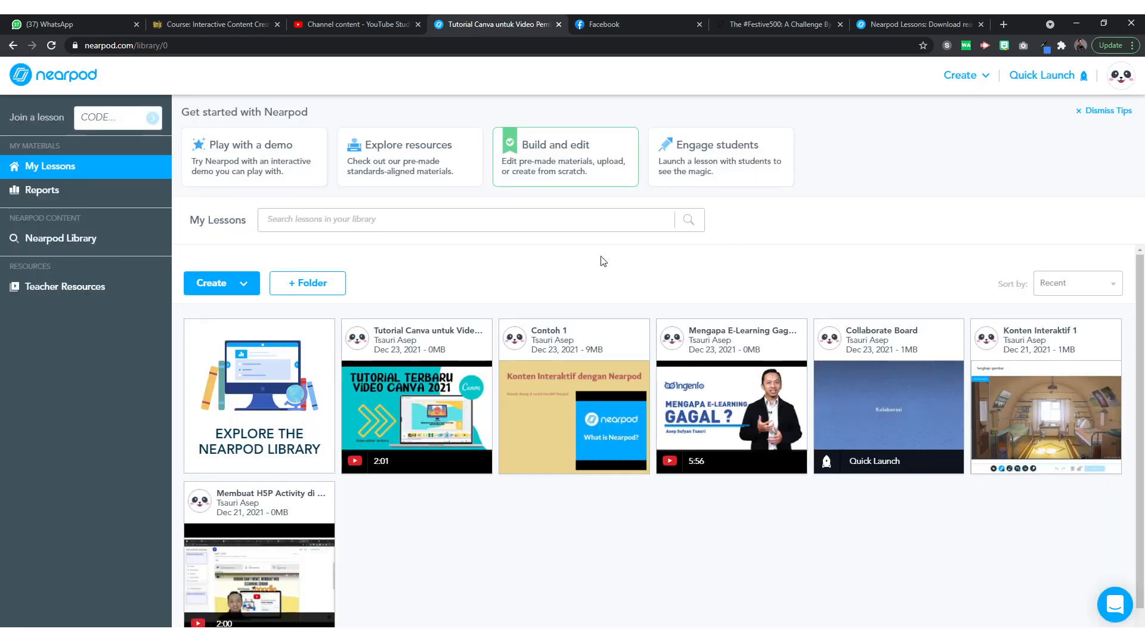
{"action": "mouse_move", "coordinate": [450, 392]}
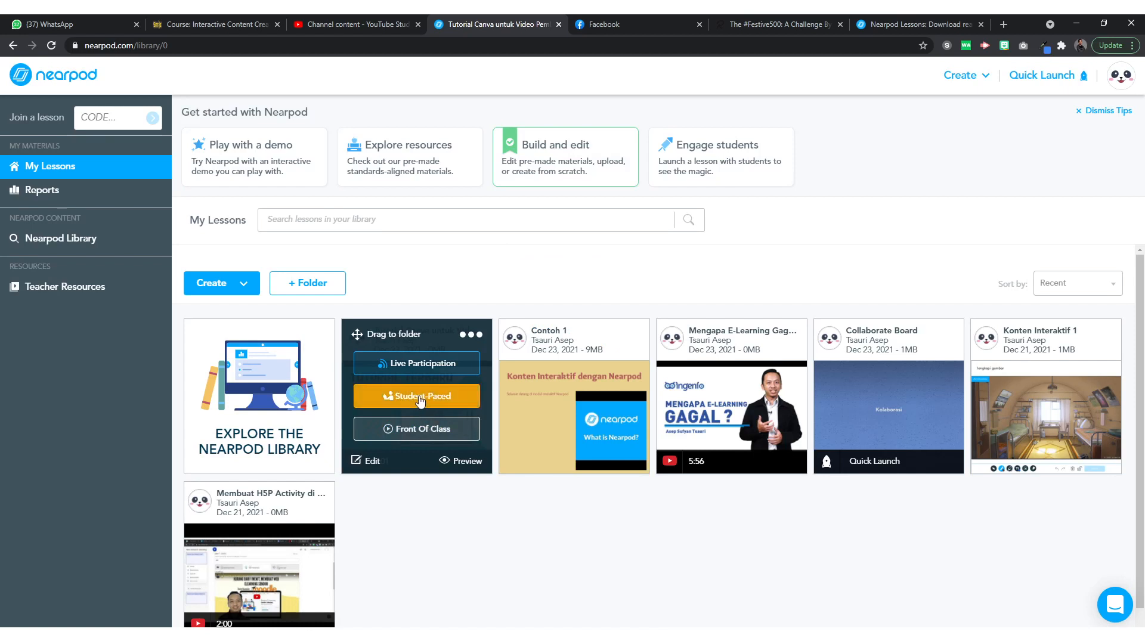
{"action": "left_click", "coordinate": [454, 396]}
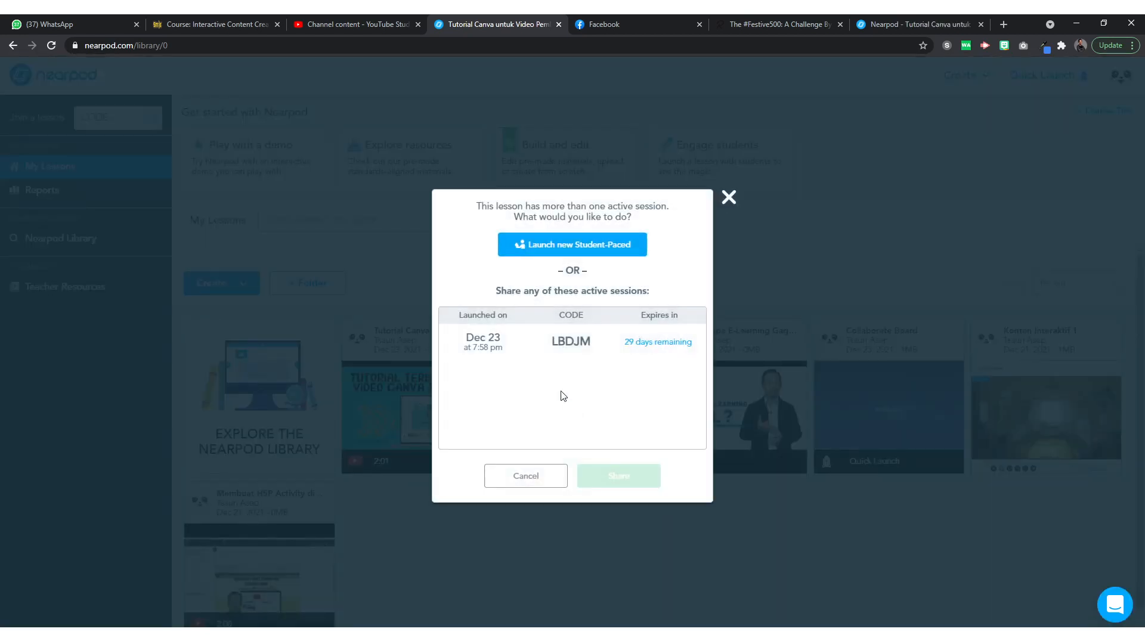
{"action": "left_click", "coordinate": [587, 349]}
{"action": "left_click", "coordinate": [609, 484]}
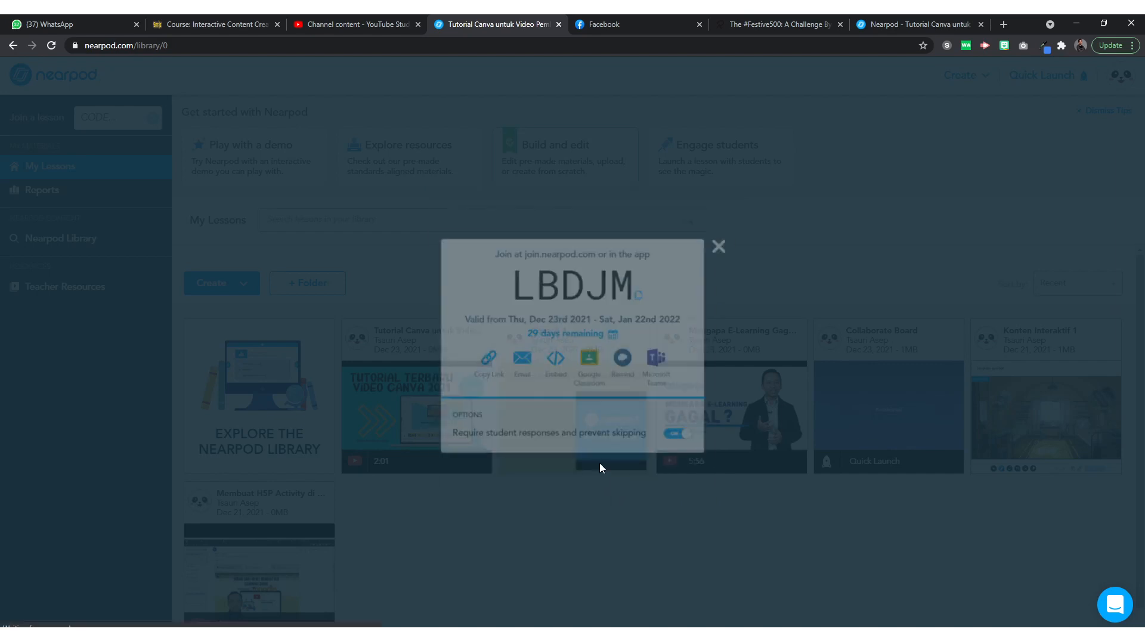
{"action": "left_click", "coordinate": [552, 364]}
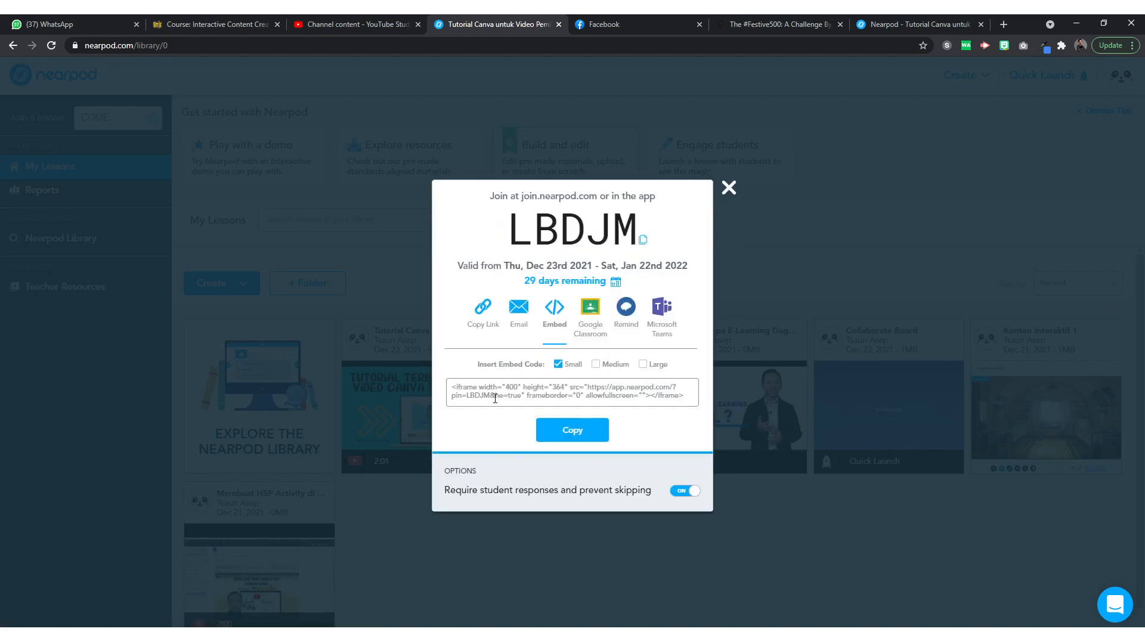
{"action": "left_click", "coordinate": [572, 430]}
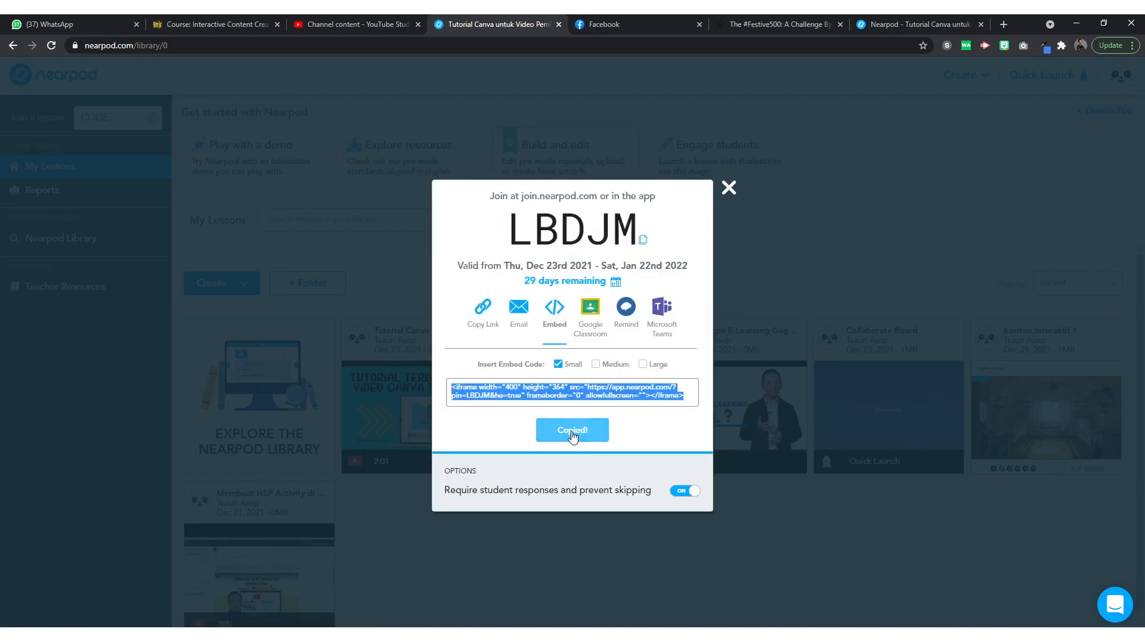